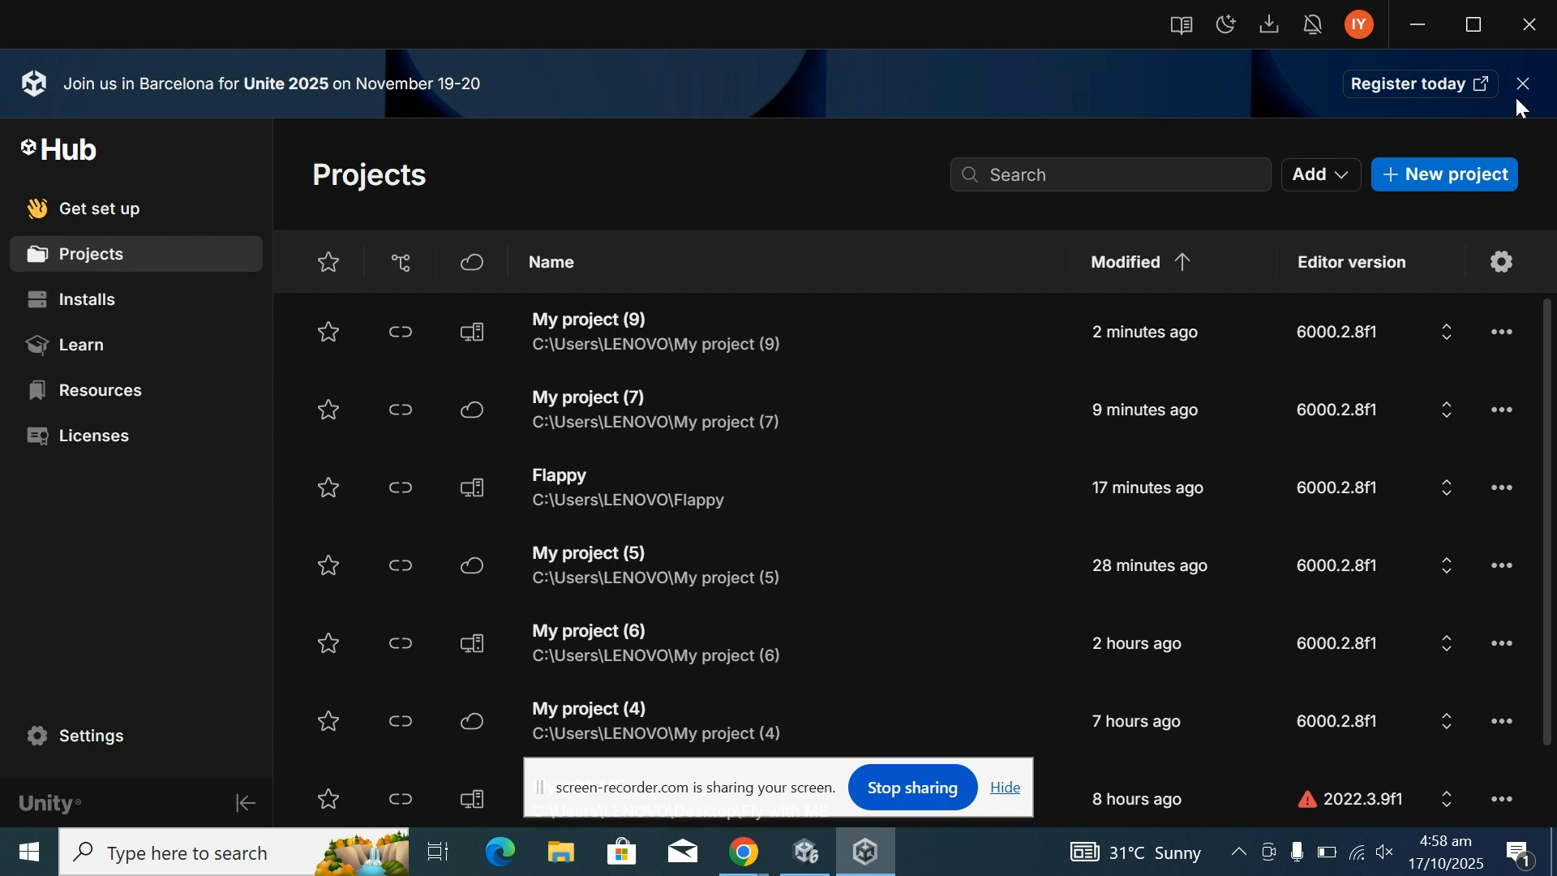
# Create a new project named My project (10) from the Universal 2D template.
pyautogui.click(1439, 180)
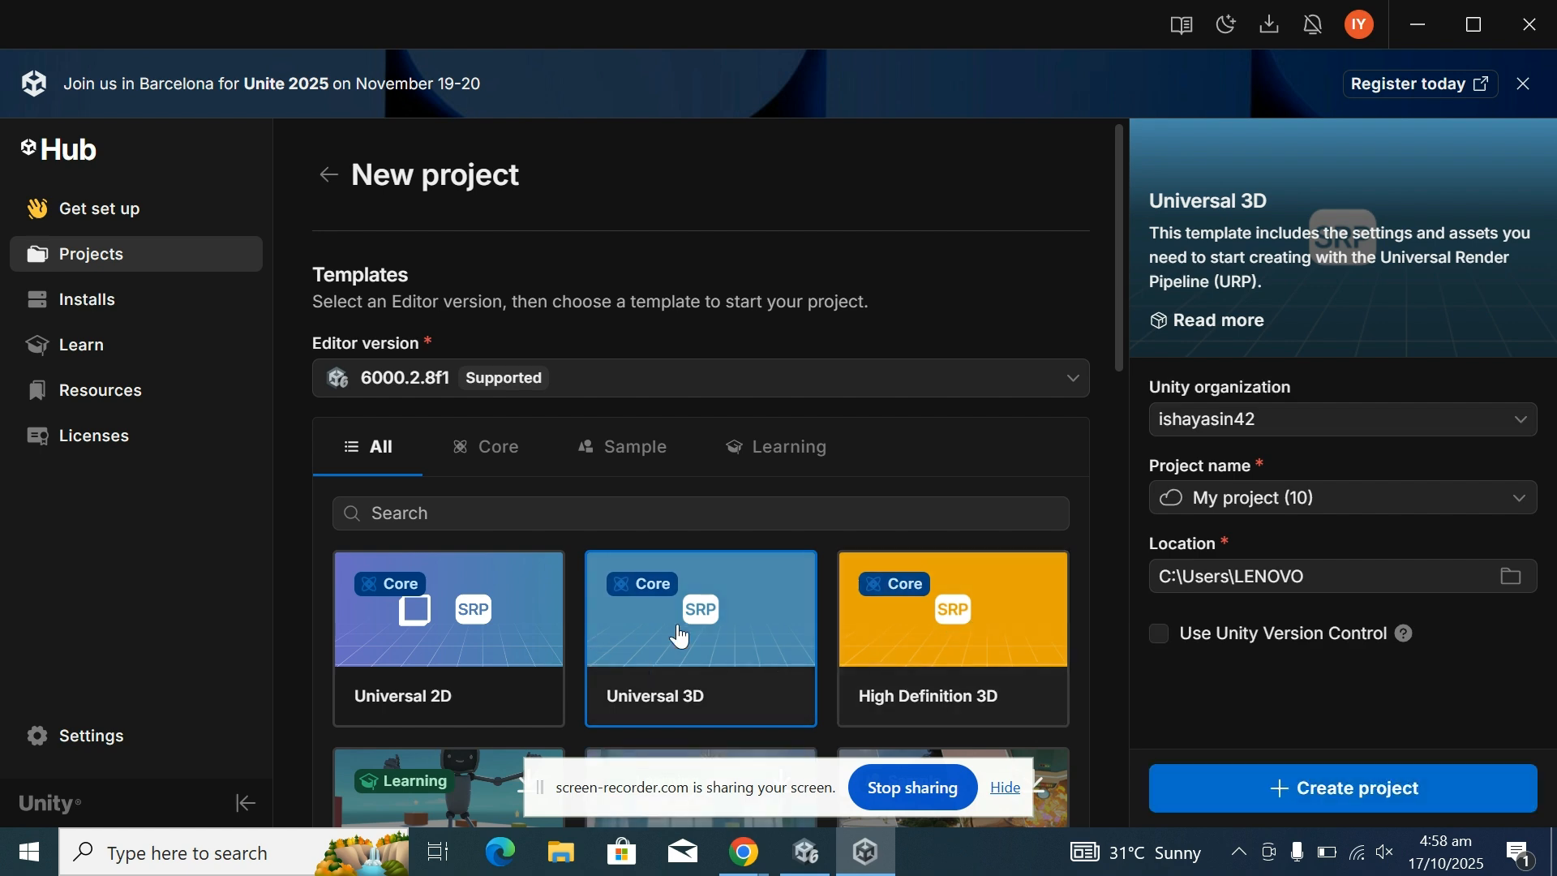
pyautogui.moveTo(1118, 363); pyautogui.dragTo(1134, 428)
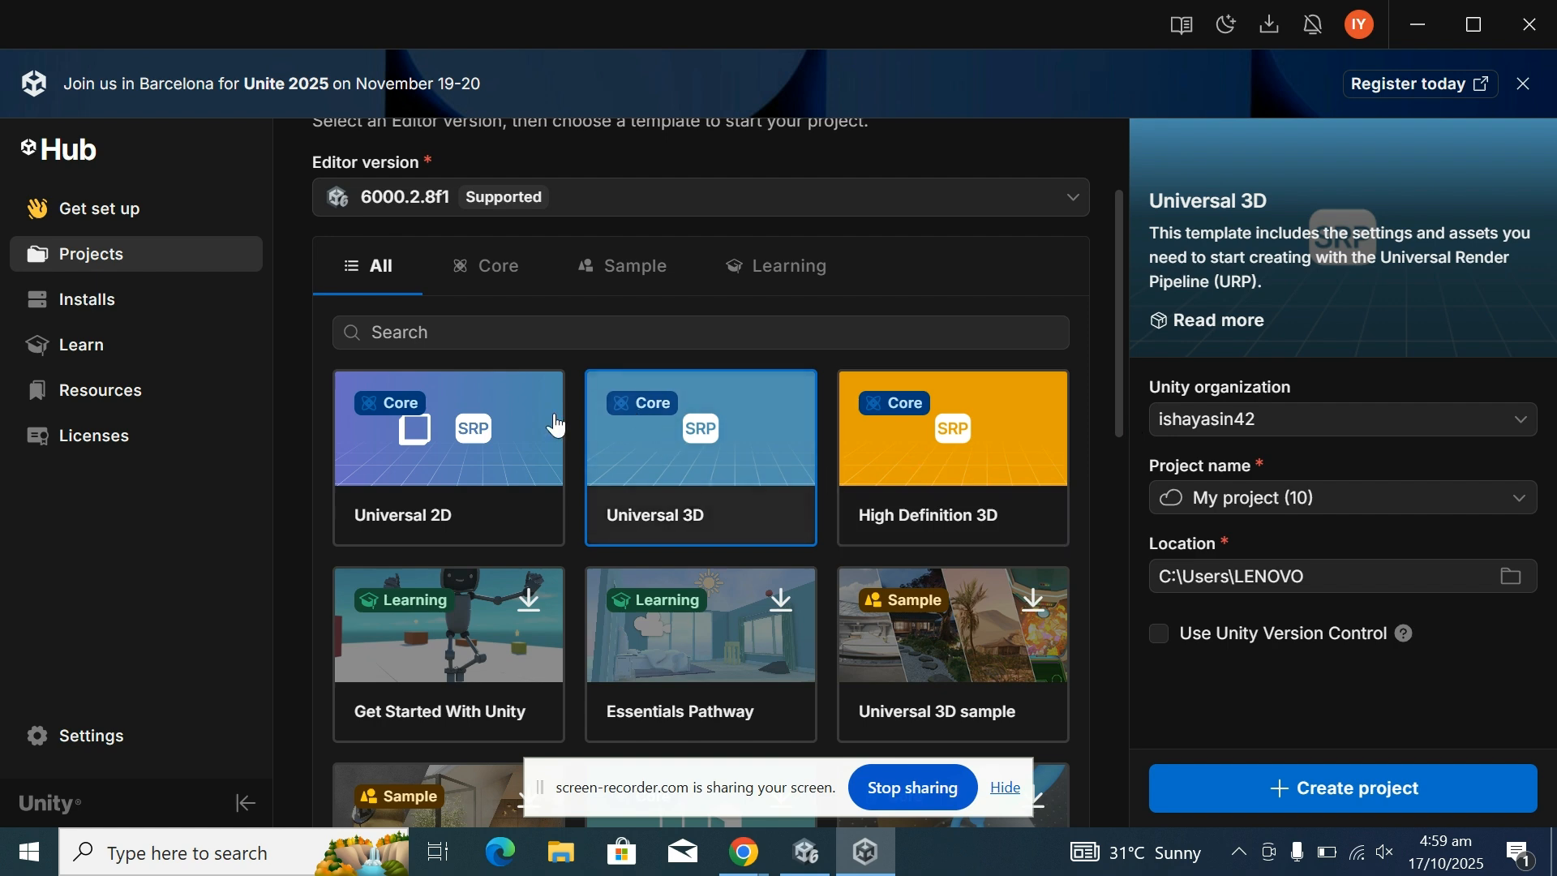
pyautogui.click(441, 458)
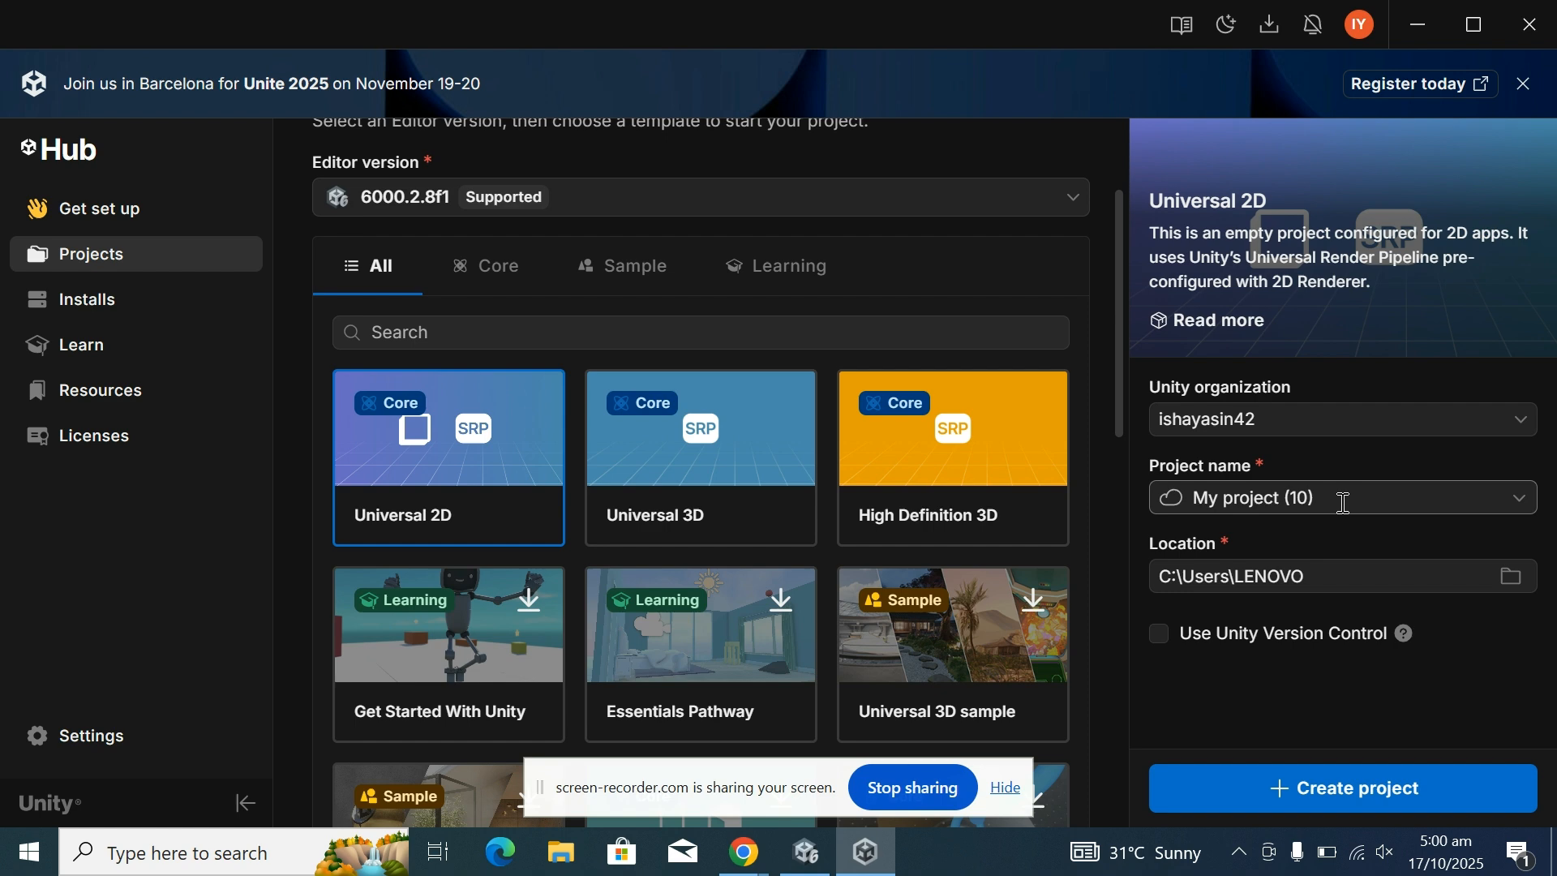
pyautogui.click(1288, 799)
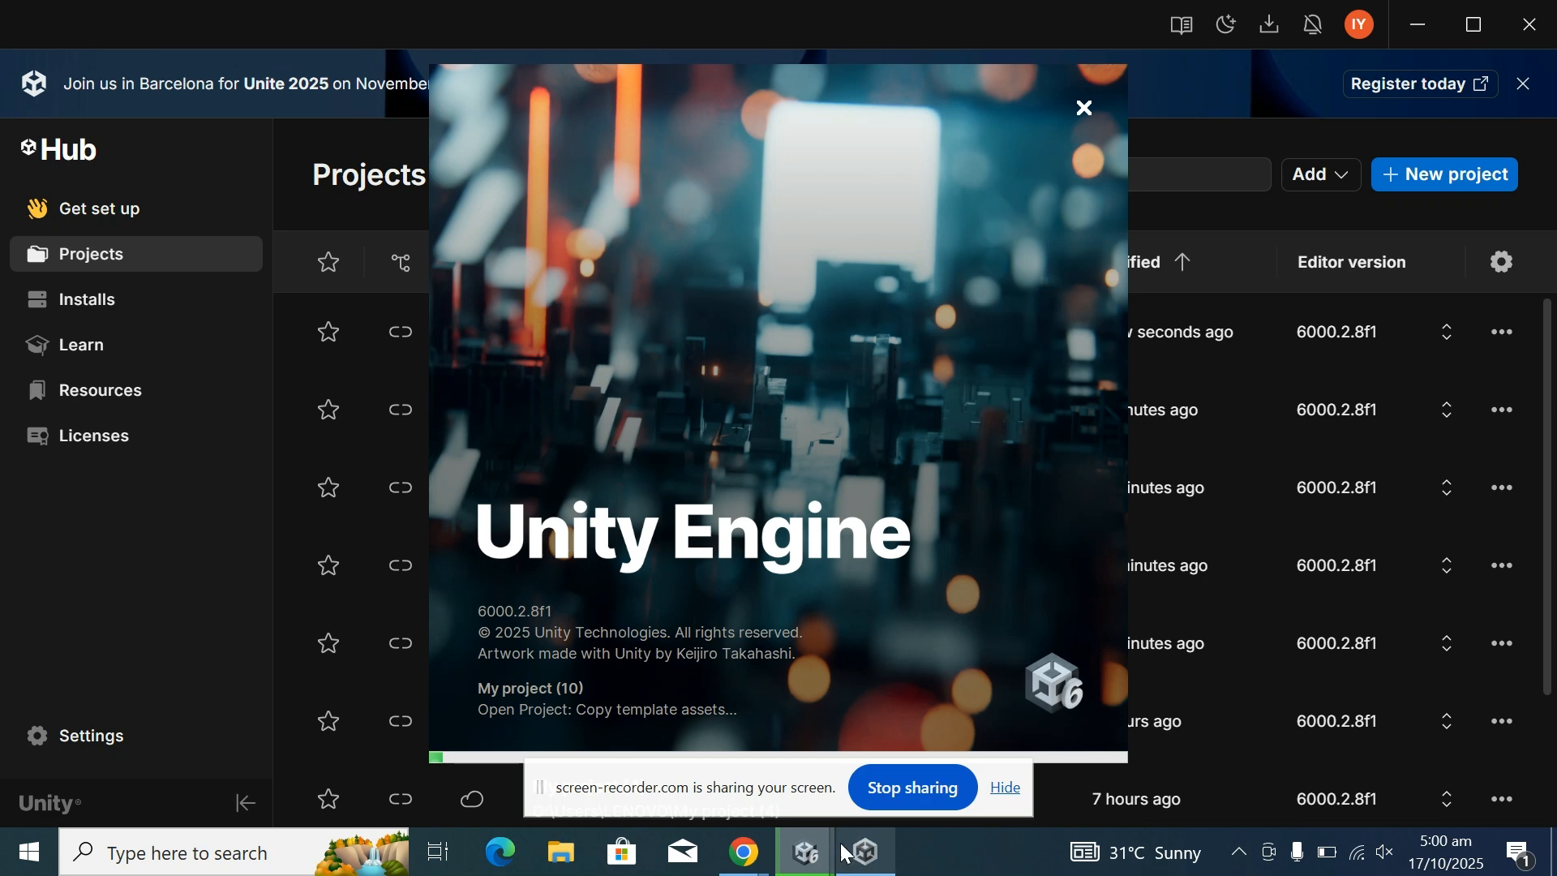
# Switch to the open My project (9) editor, try the Default window layout and settle on 2 by 3.
pyautogui.moveTo(806, 852)
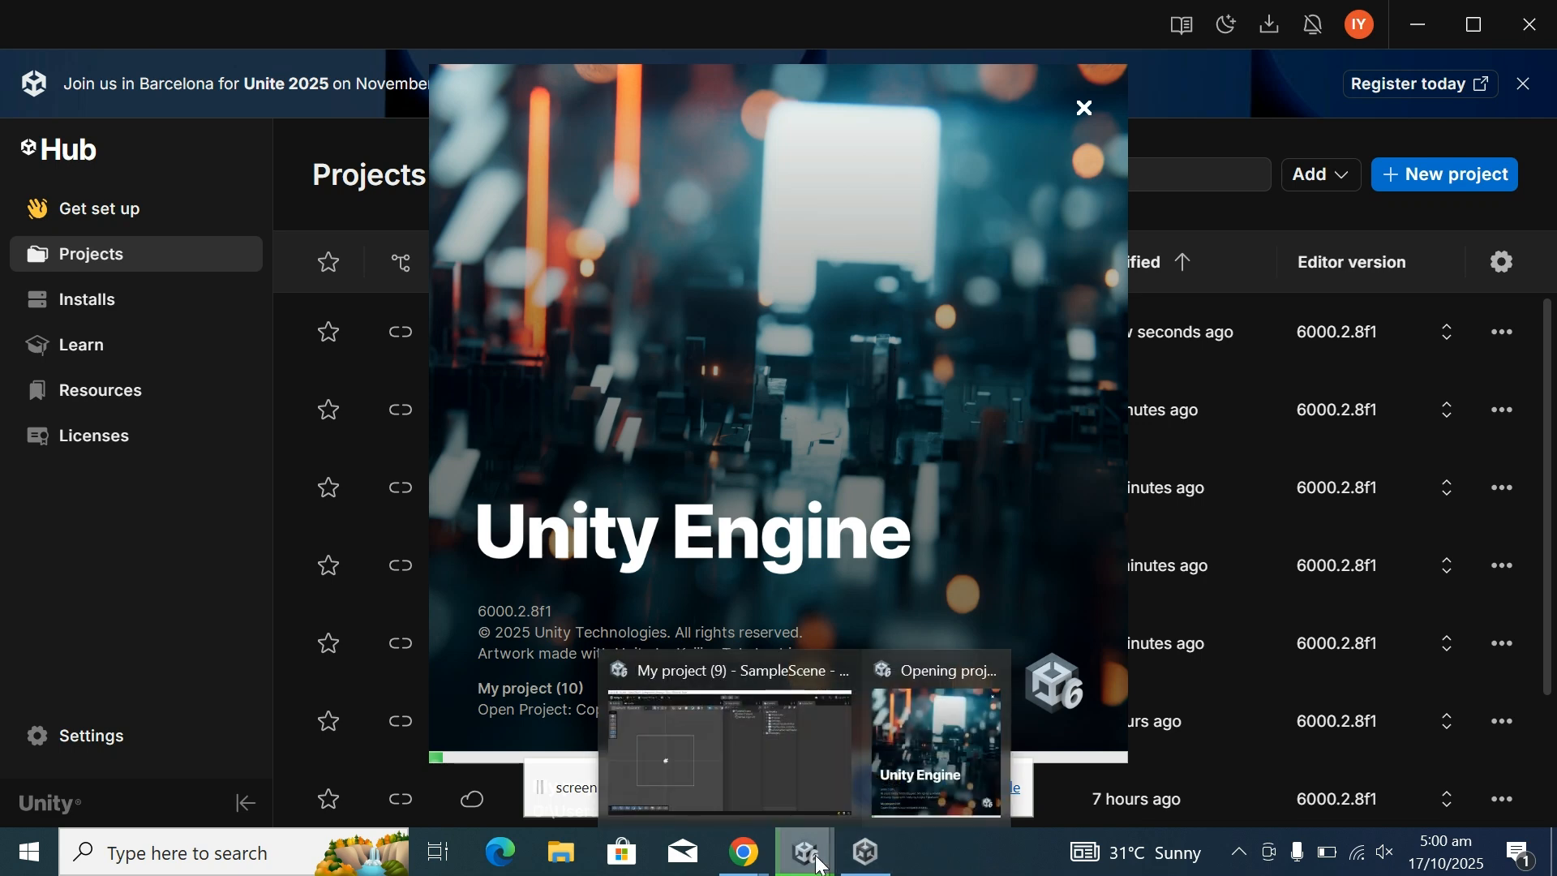
pyautogui.click(733, 790)
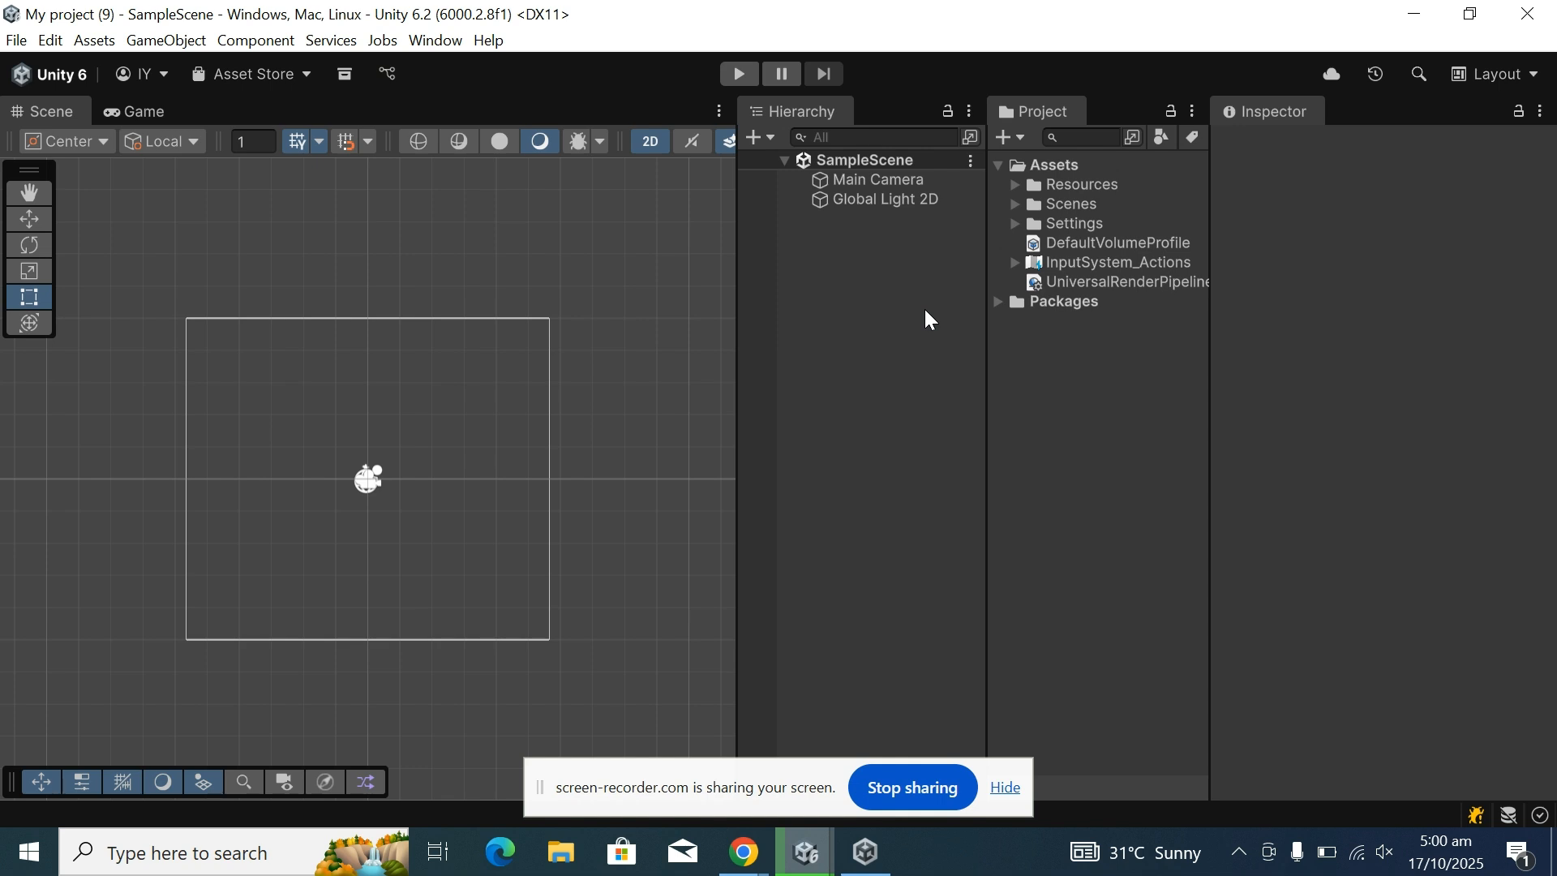
pyautogui.click(1540, 87)
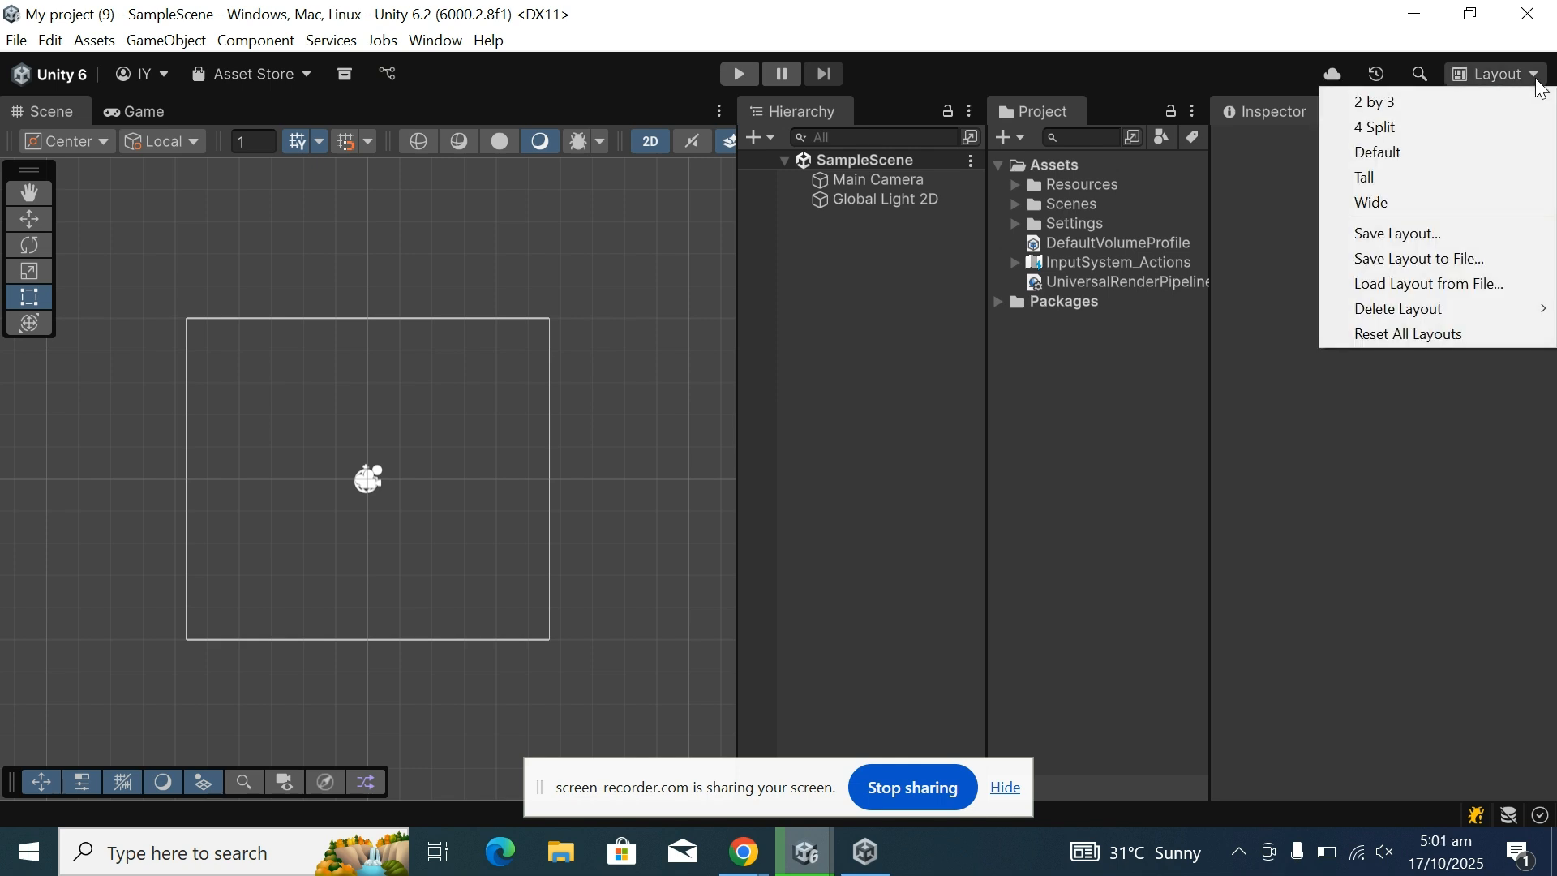
pyautogui.click(1390, 154)
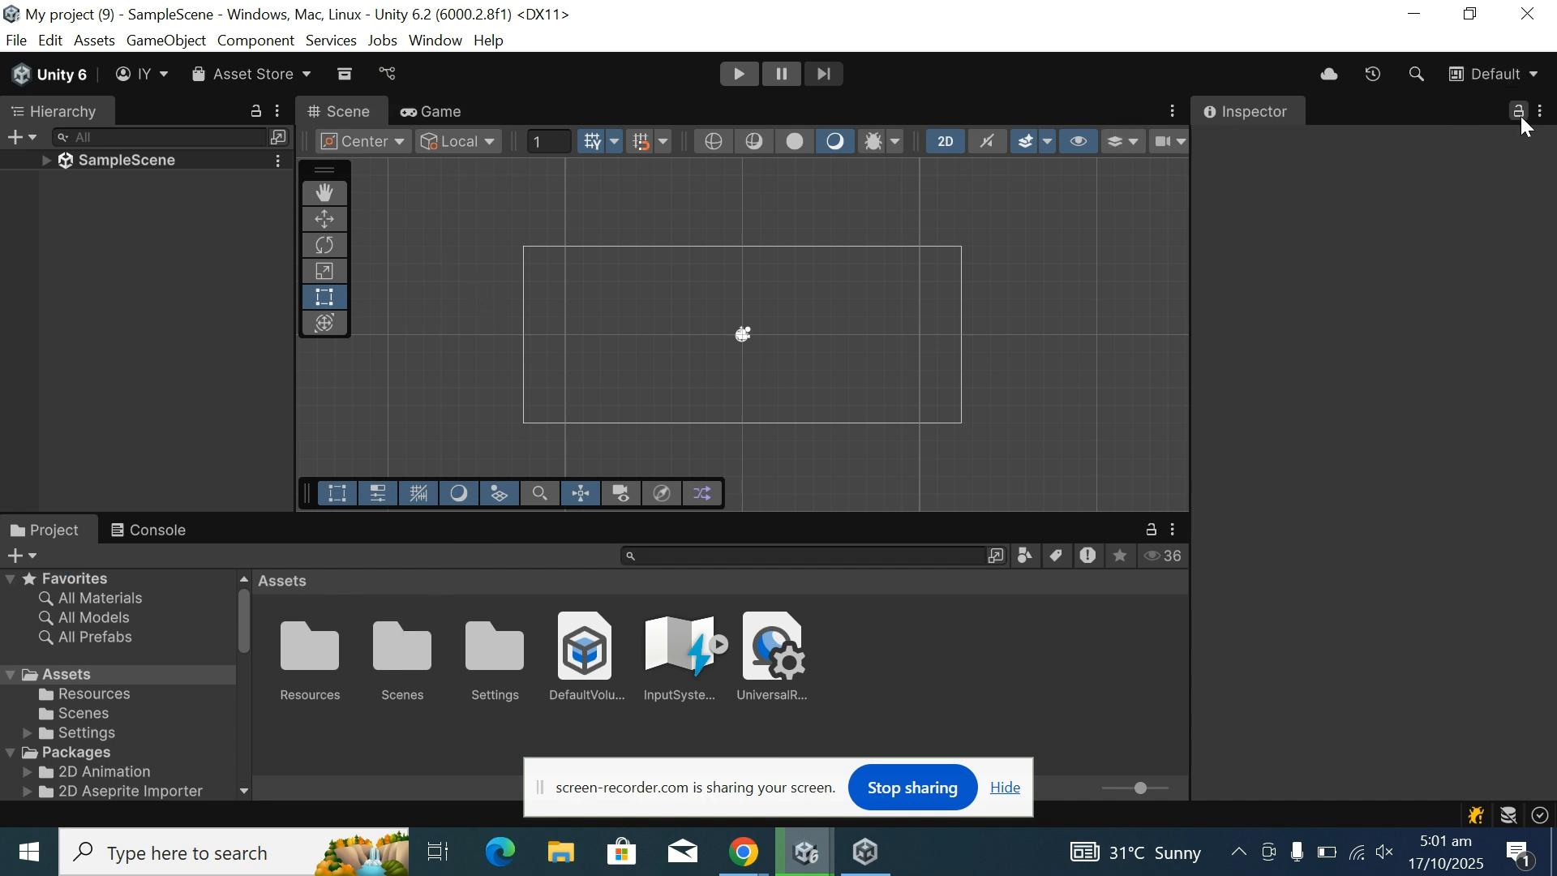
pyautogui.click(1536, 81)
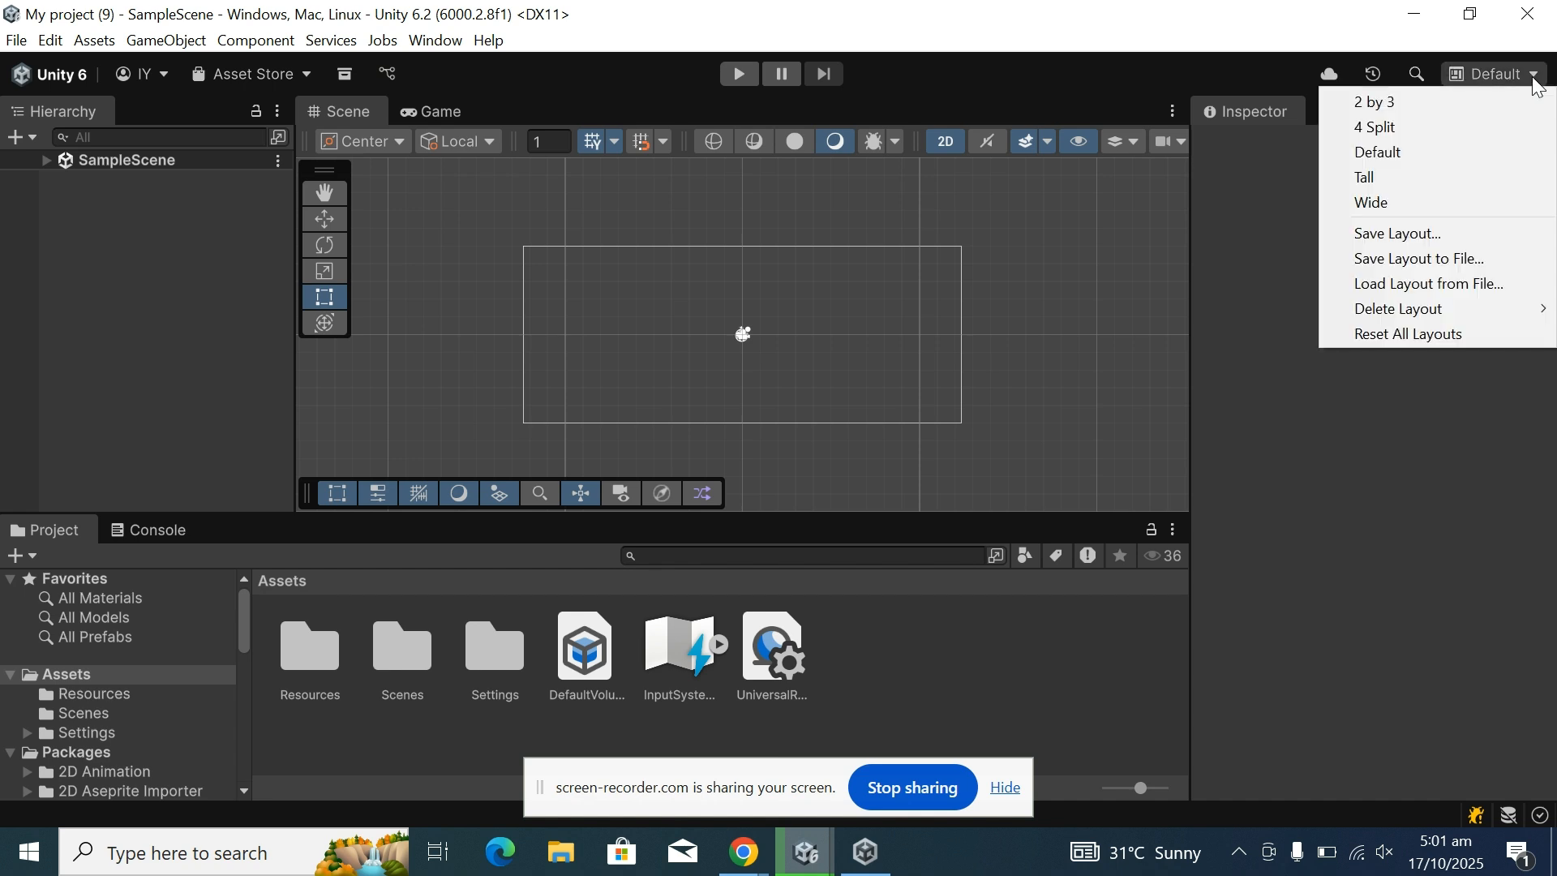
pyautogui.click(1379, 105)
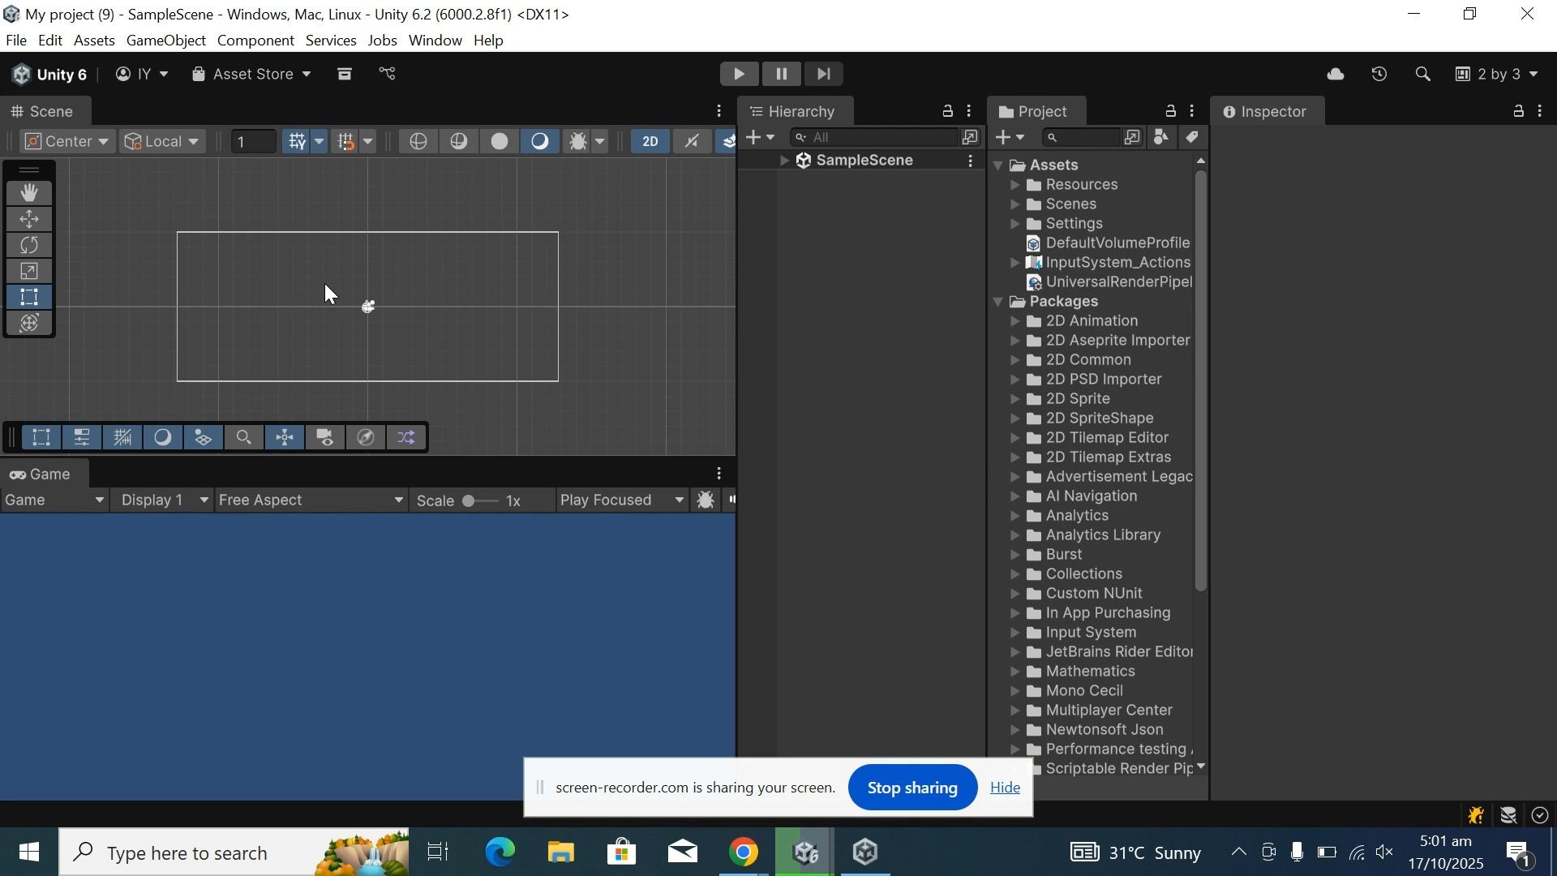
# Inspect the properties of the scene's Main Camera and Global Light 2D objects.
pyautogui.click(371, 310)
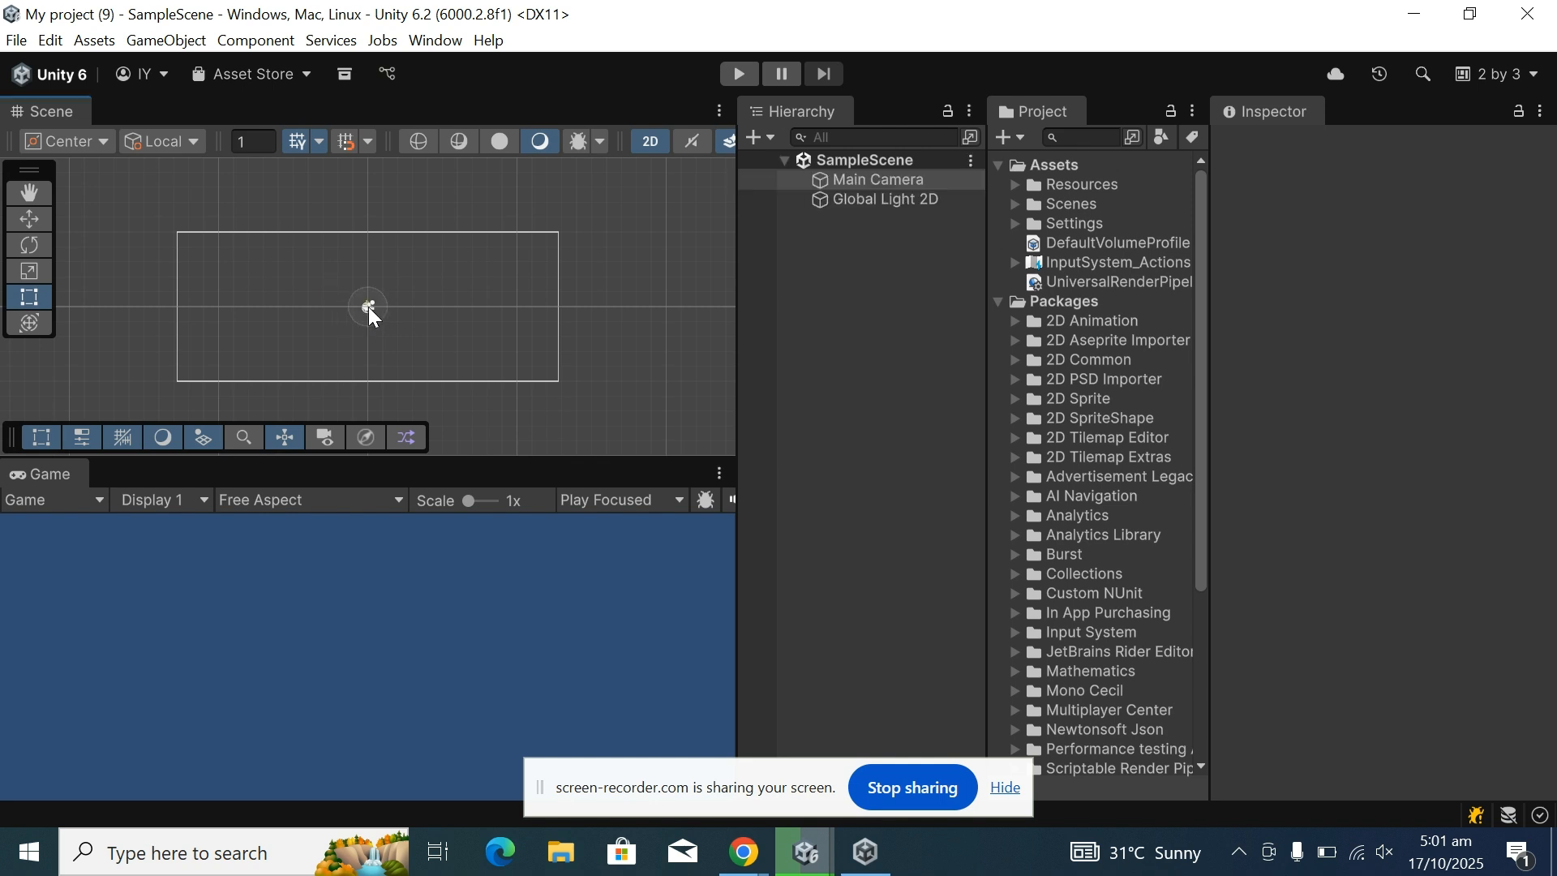
pyautogui.click(889, 196)
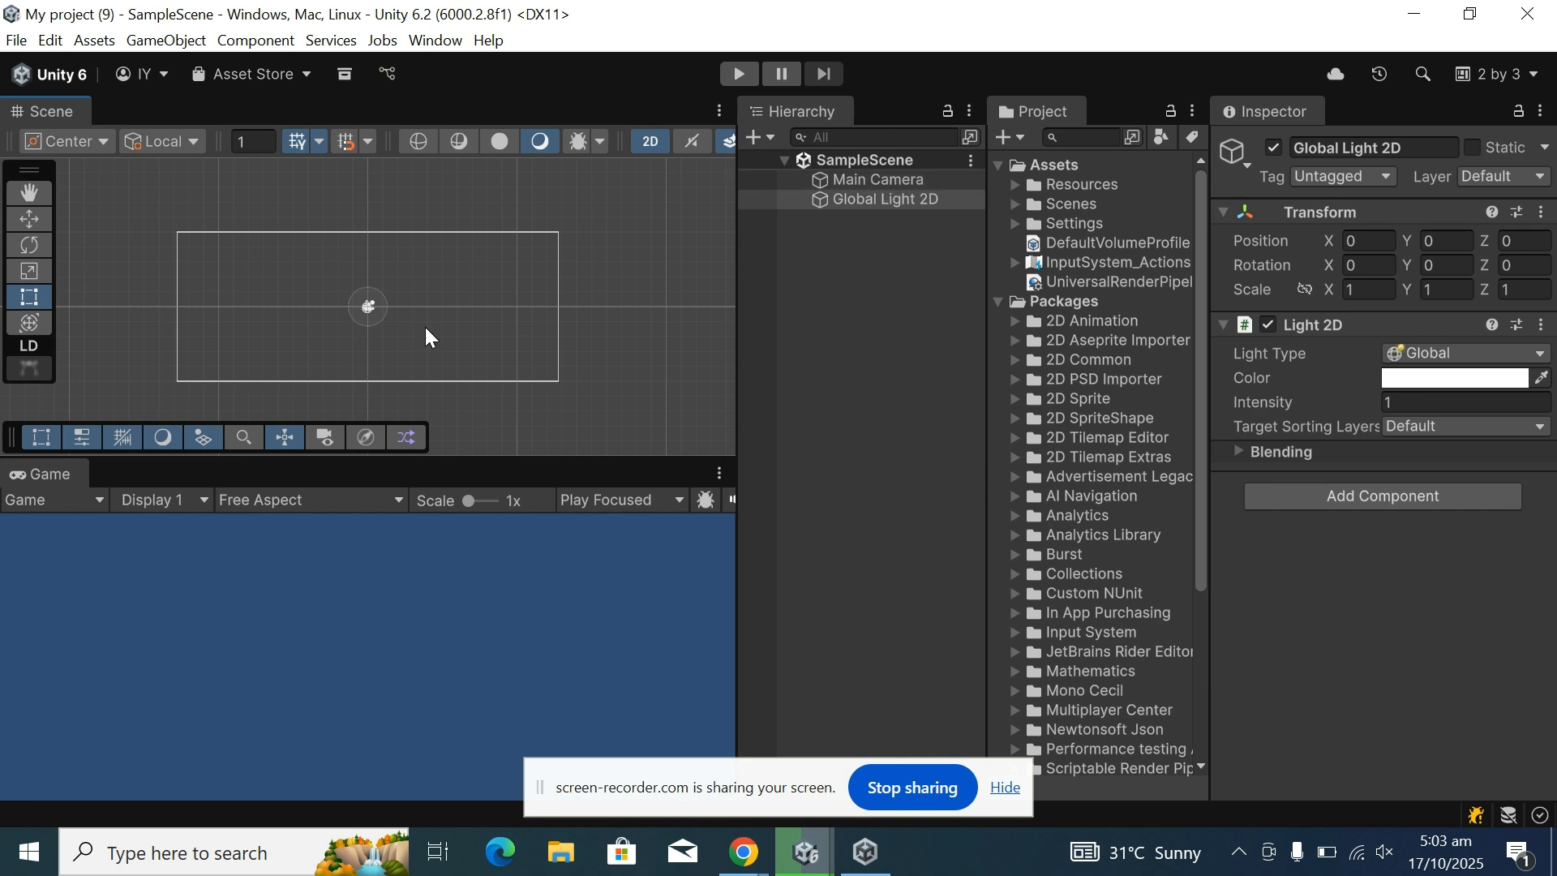
pyautogui.click(376, 316)
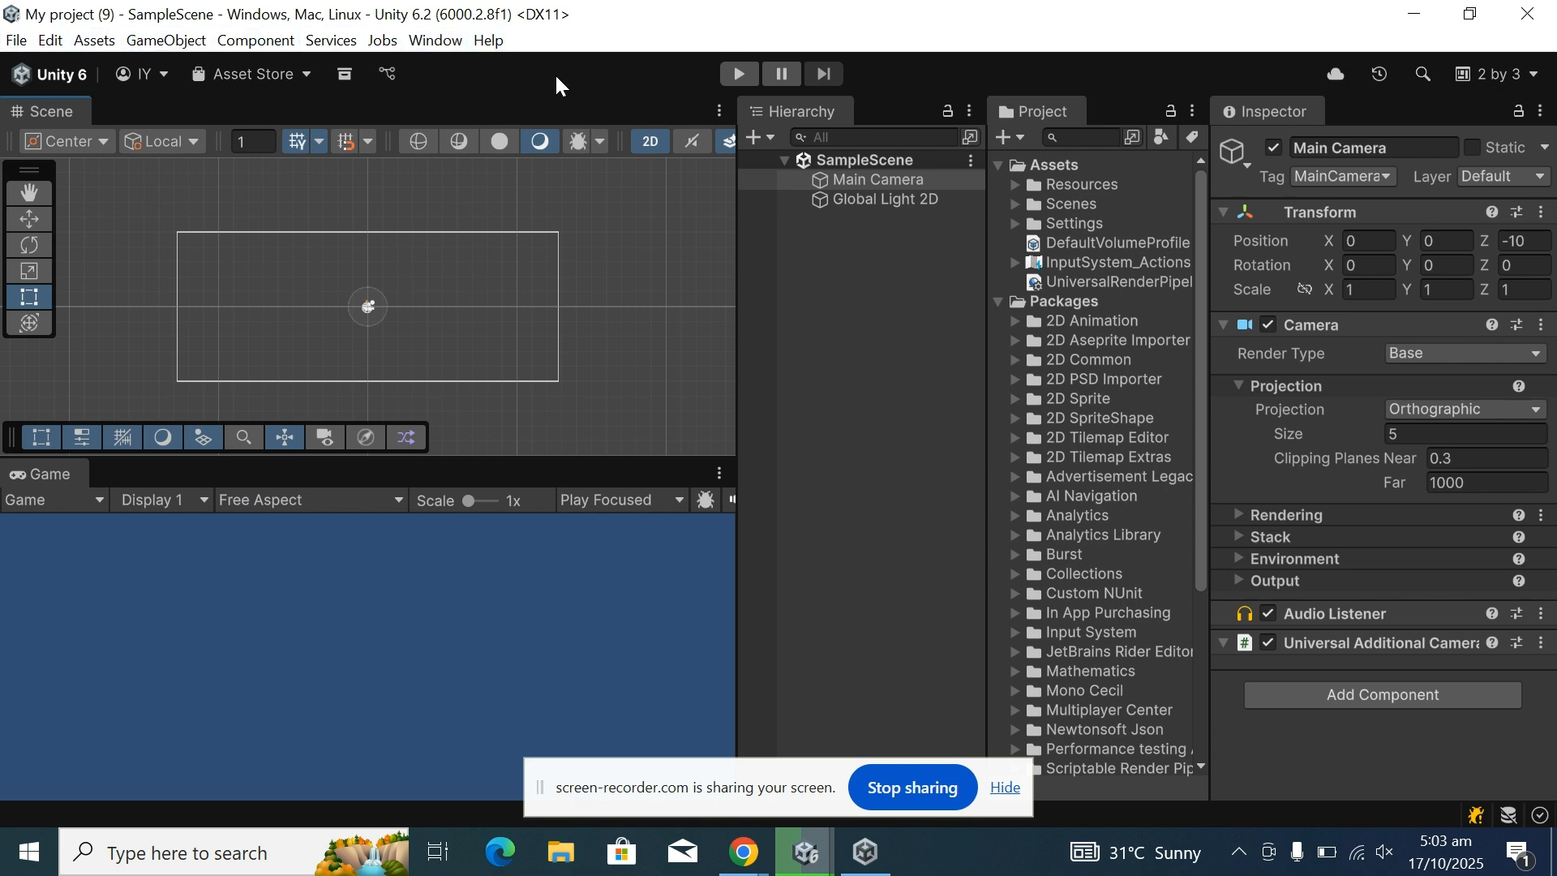
pyautogui.click(180, 49)
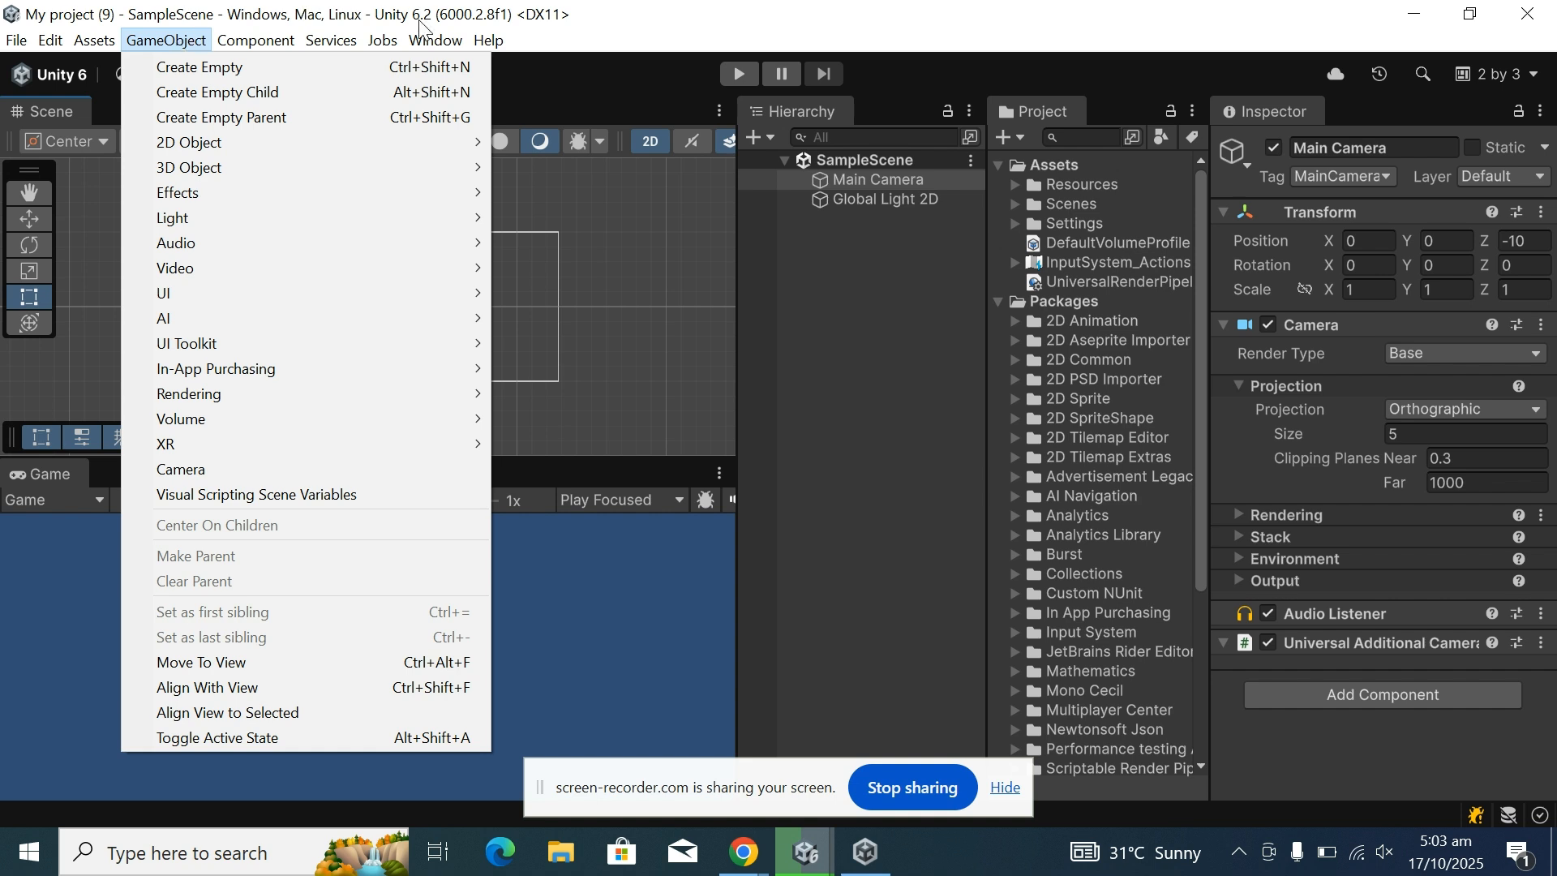
pyautogui.moveTo(438, 45)
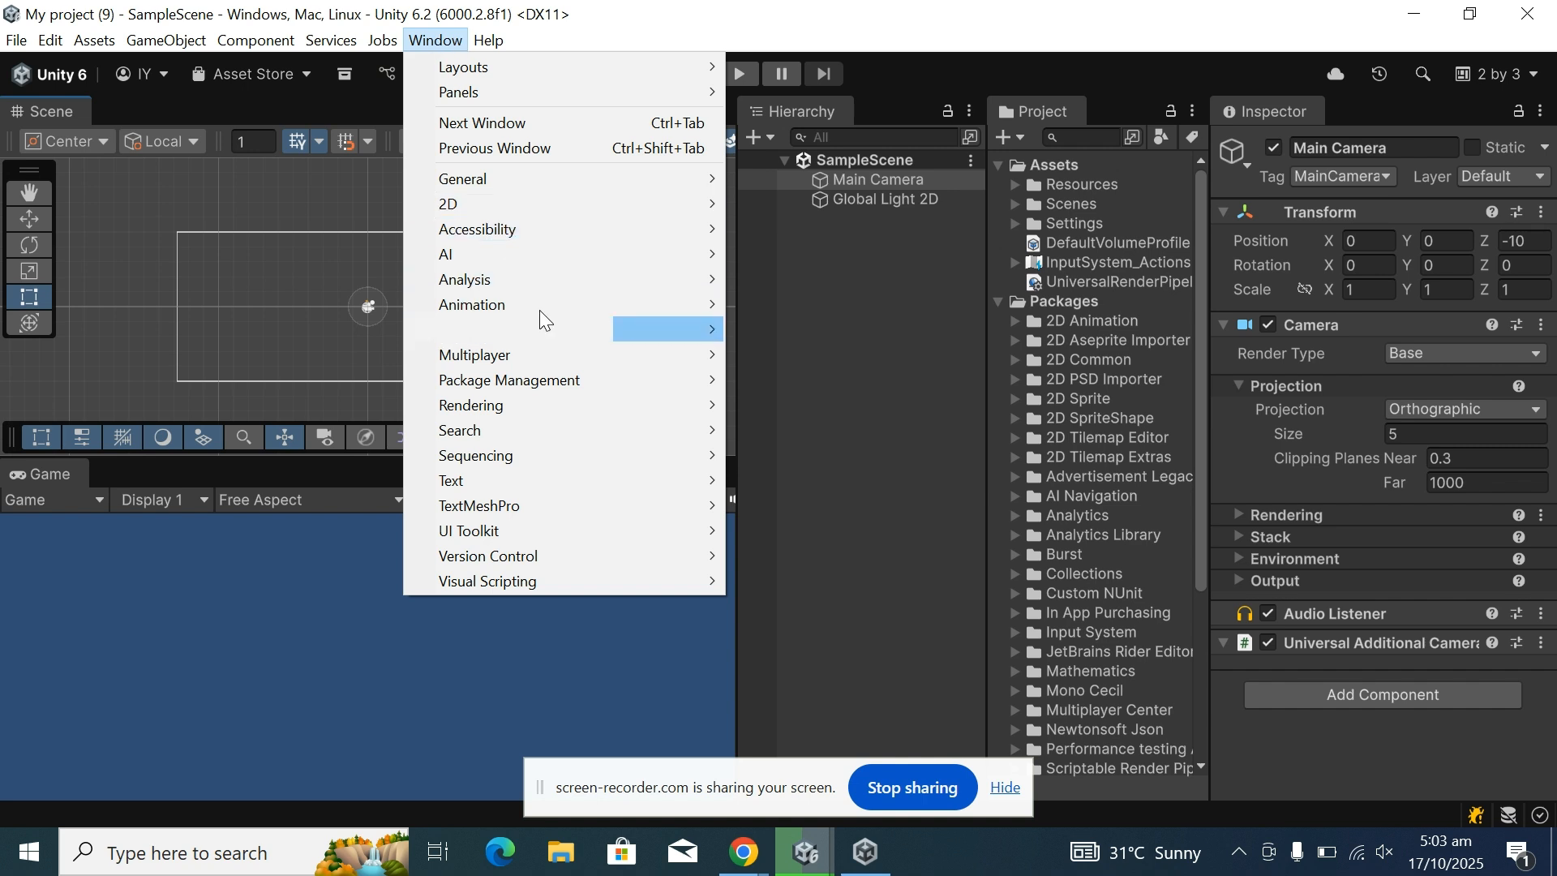
pyautogui.click(610, 18)
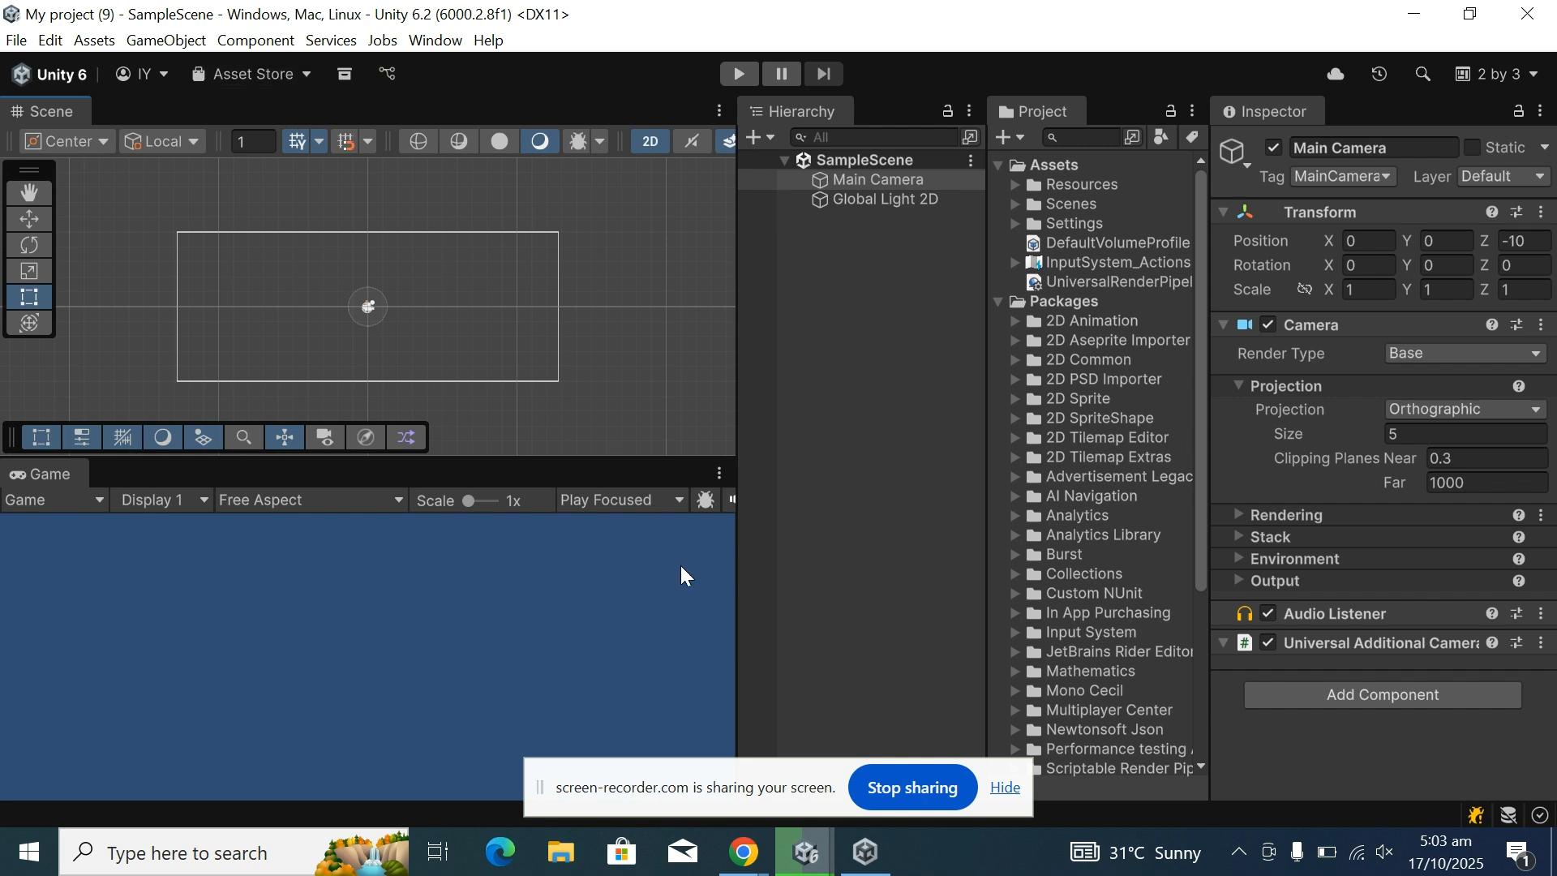
# Import all of the 2D Game Starter Assets package from My Assets, installing or upgrading its dependencies, and close the Package Manager.
pyautogui.click(276, 73)
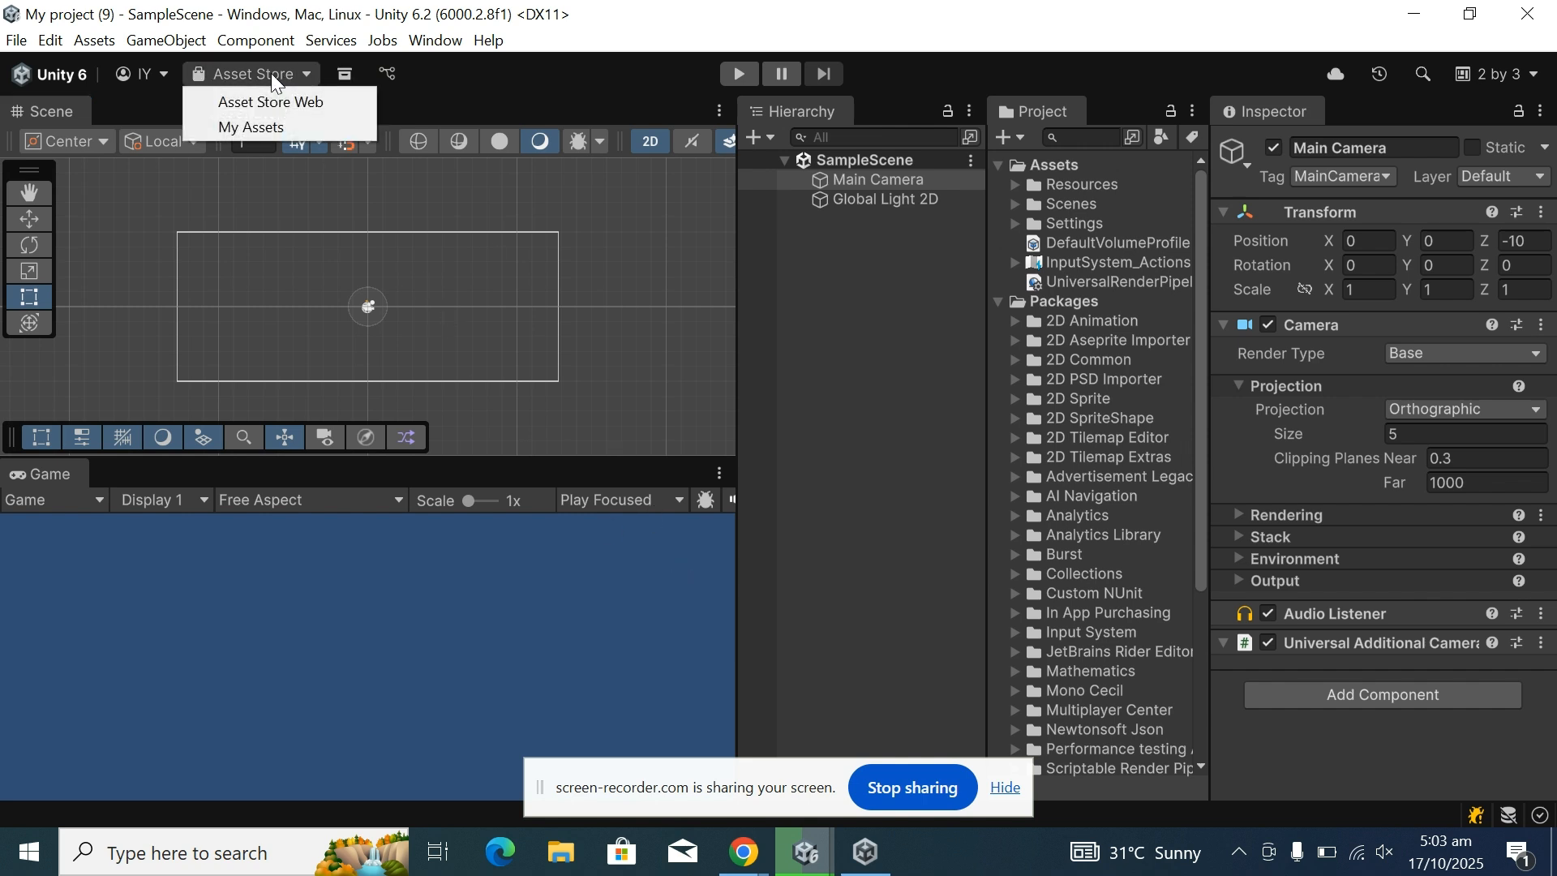
pyautogui.click(250, 130)
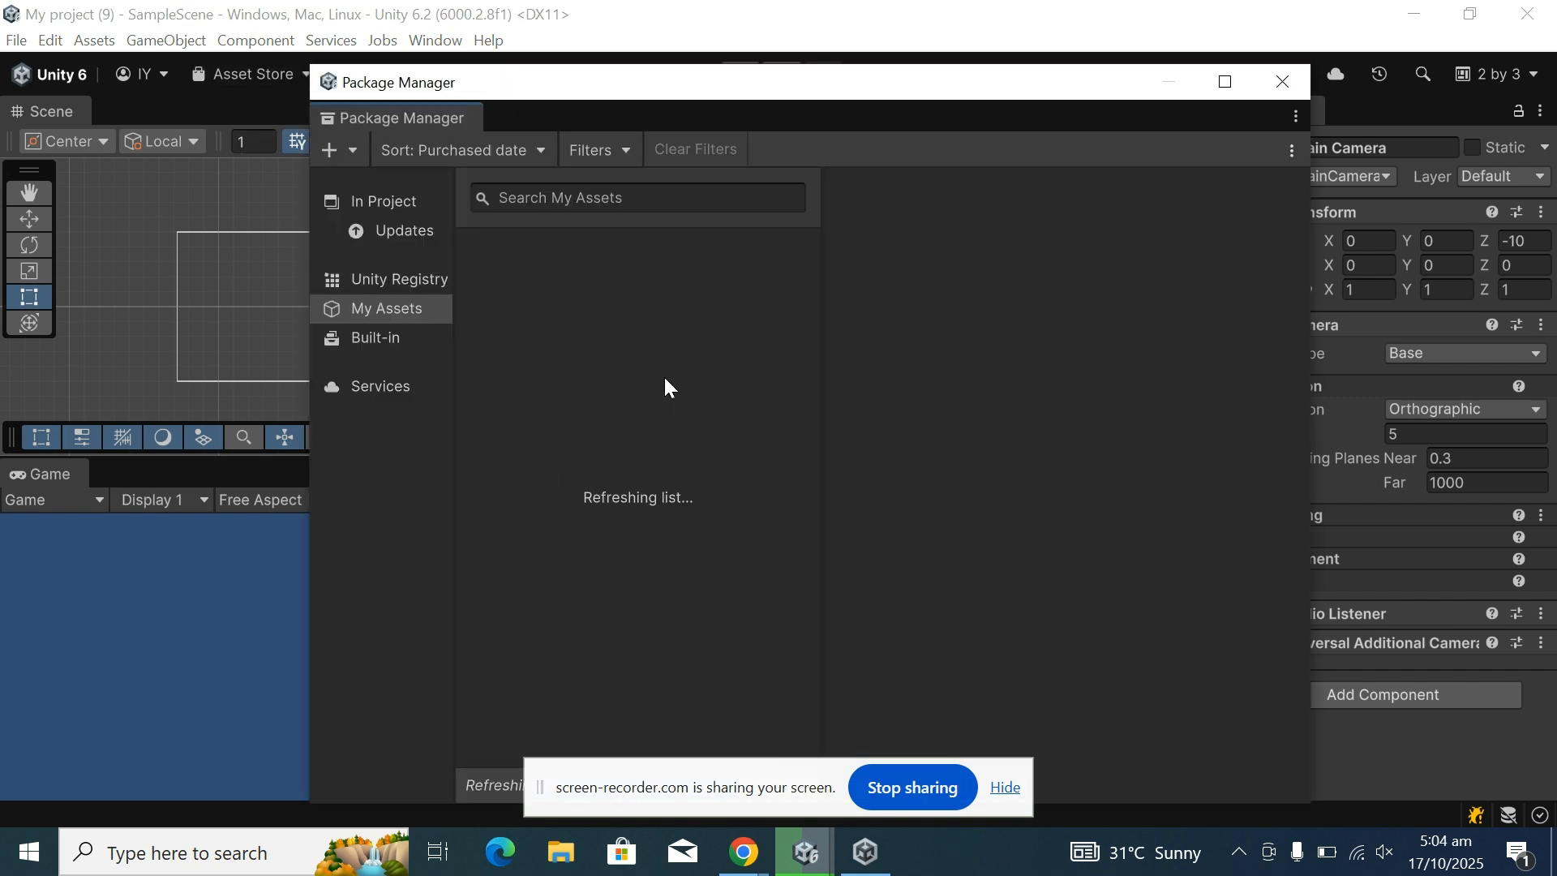
pyautogui.click(1016, 789)
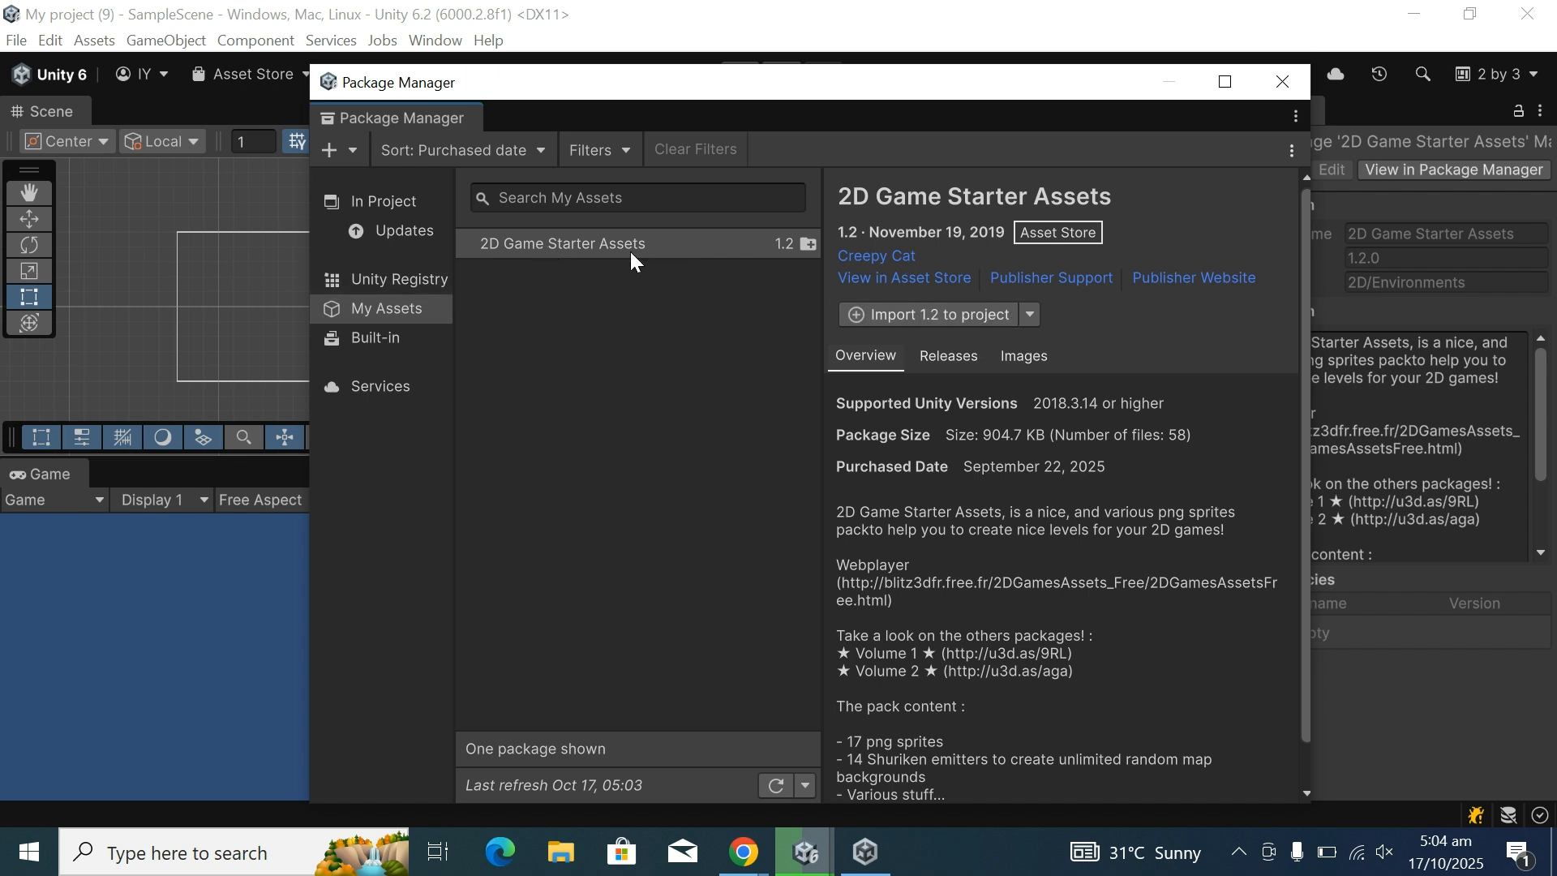
pyautogui.click(931, 318)
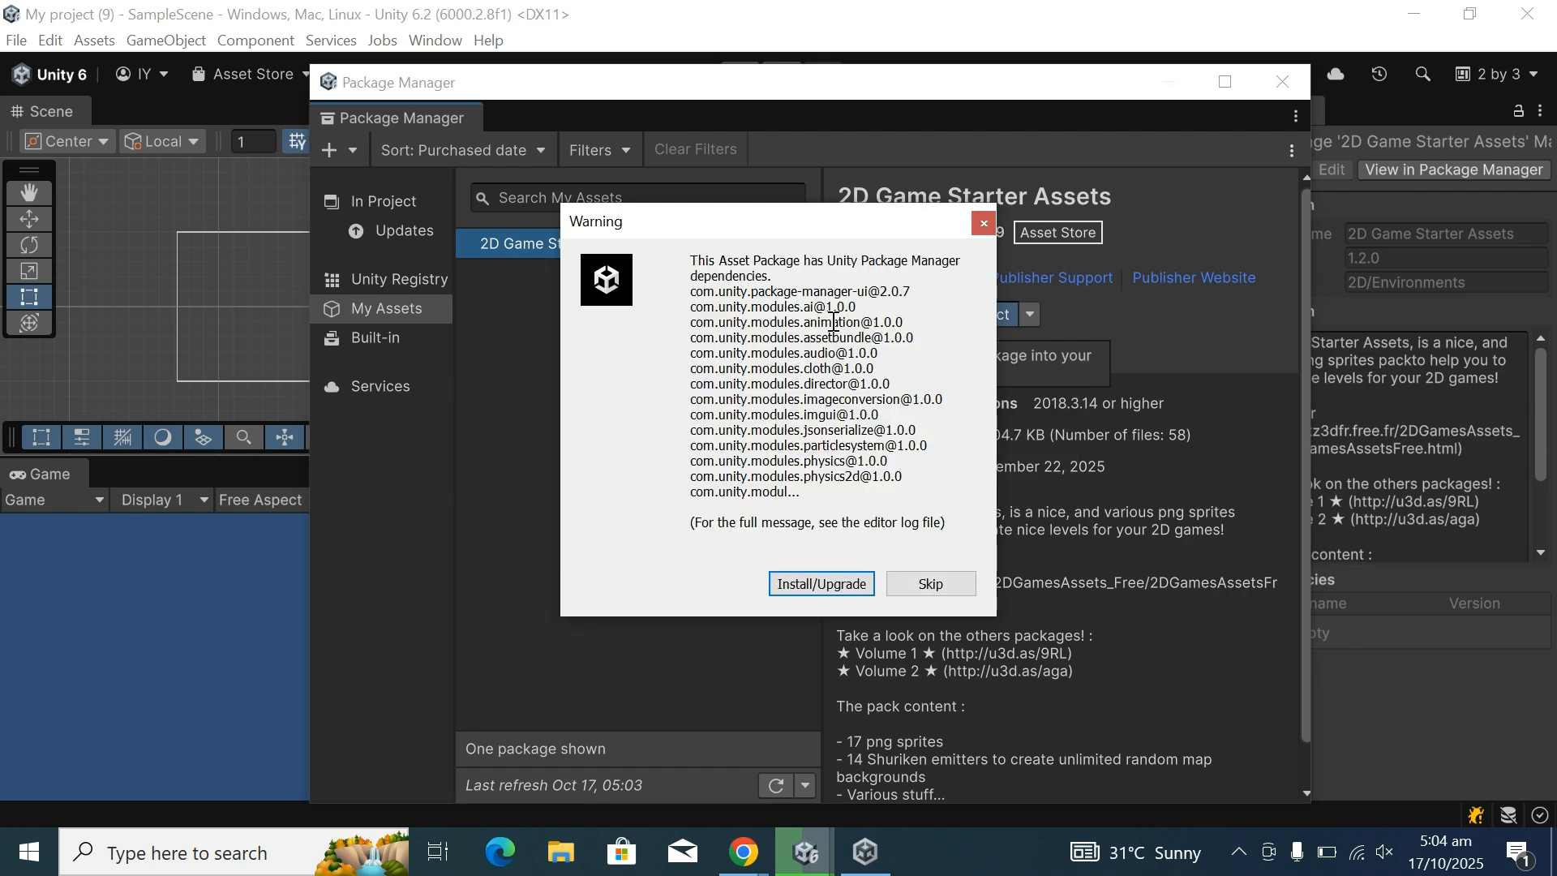
pyautogui.click(803, 584)
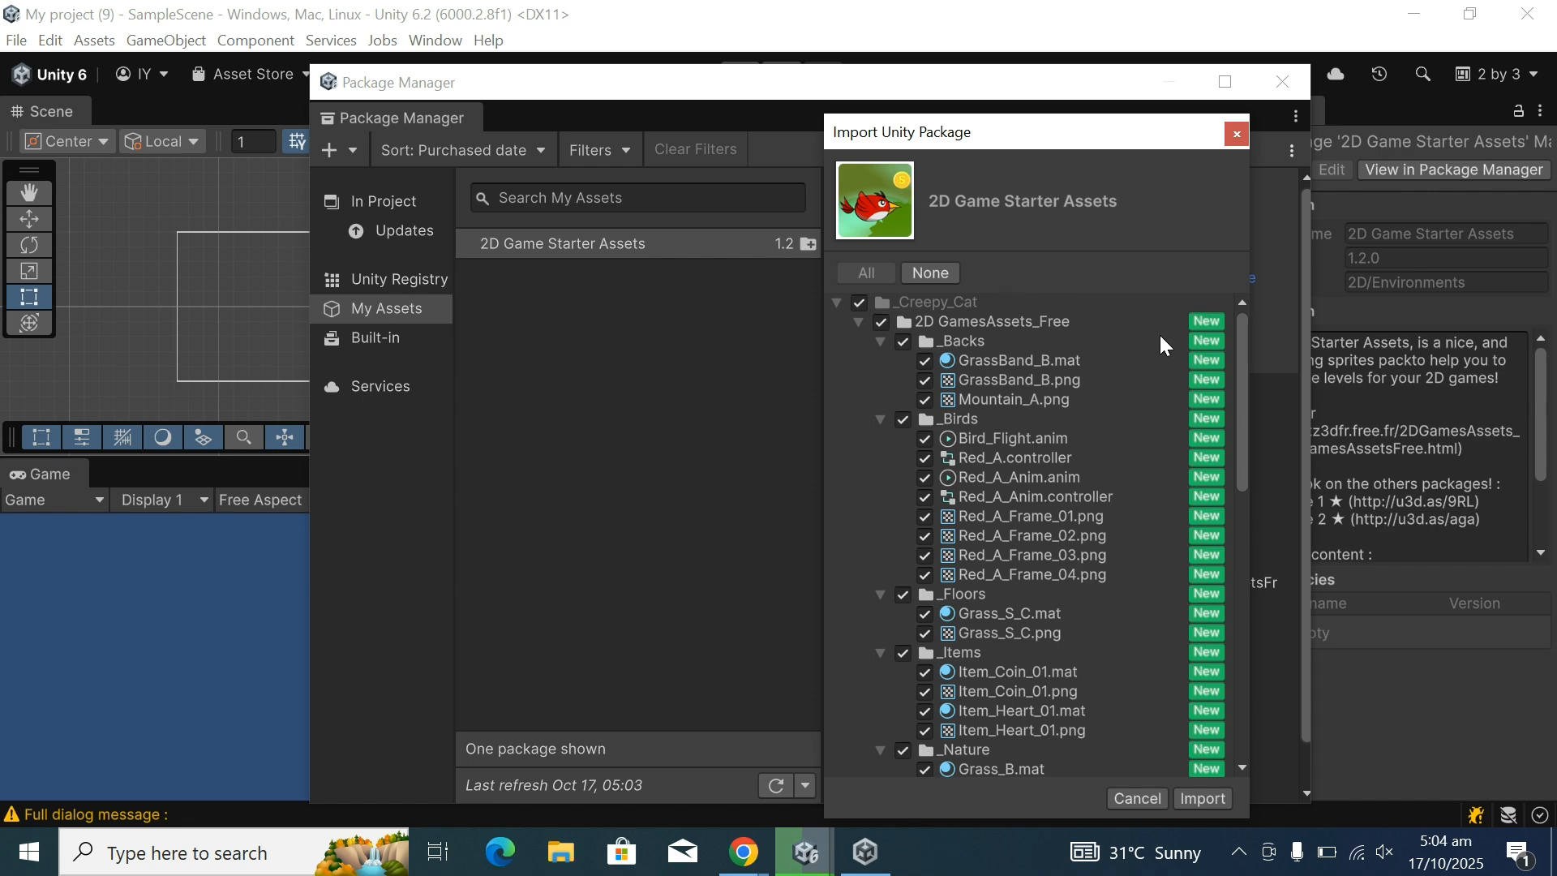
pyautogui.moveTo(1240, 382); pyautogui.dragTo(1215, 702)
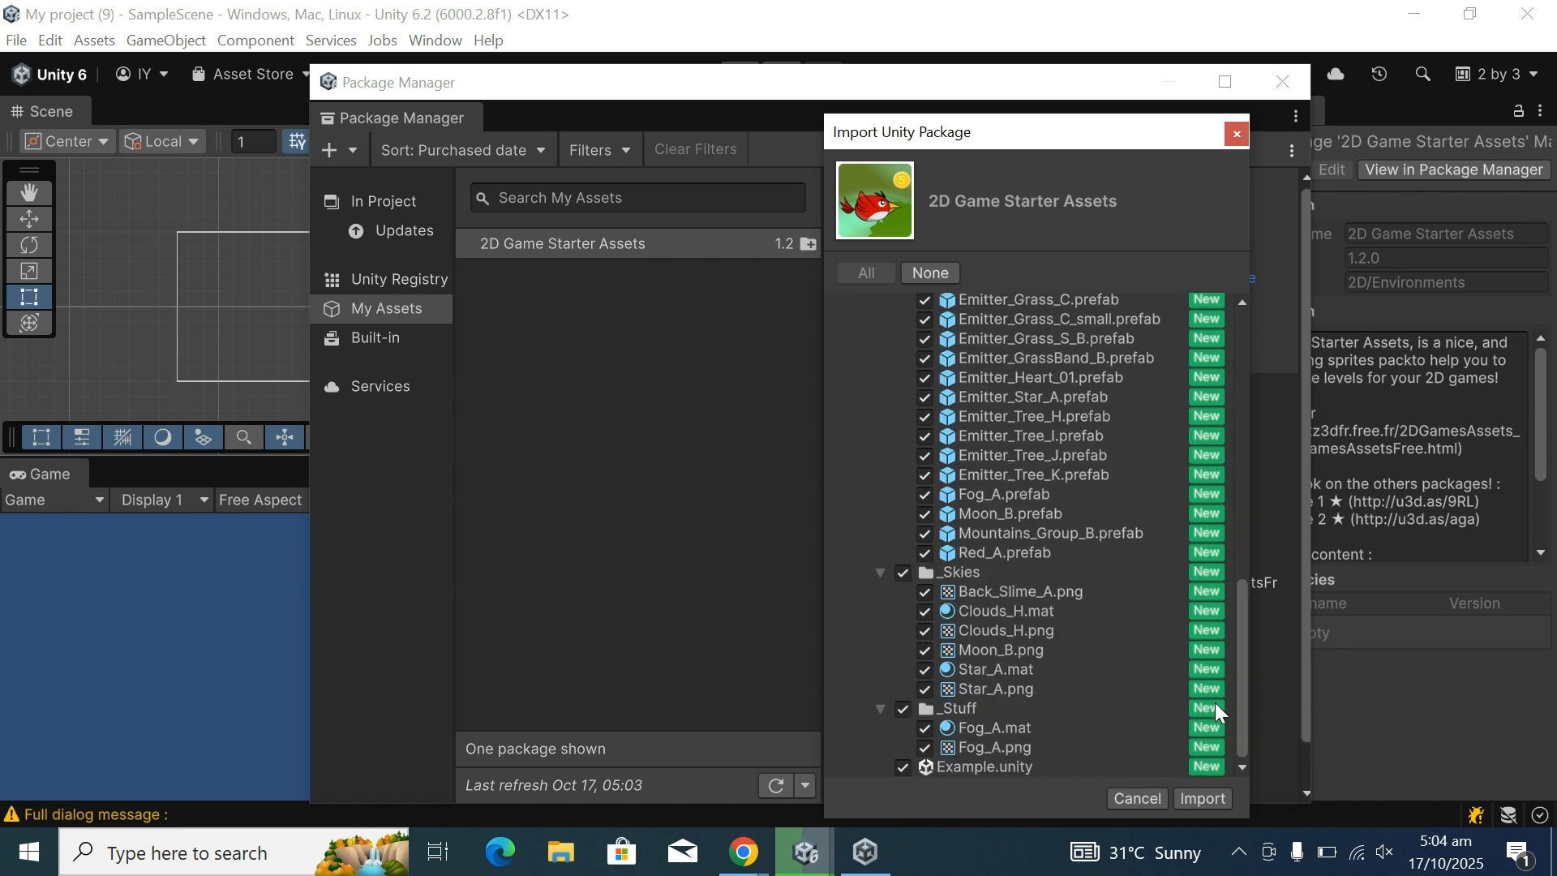
pyautogui.click(1200, 799)
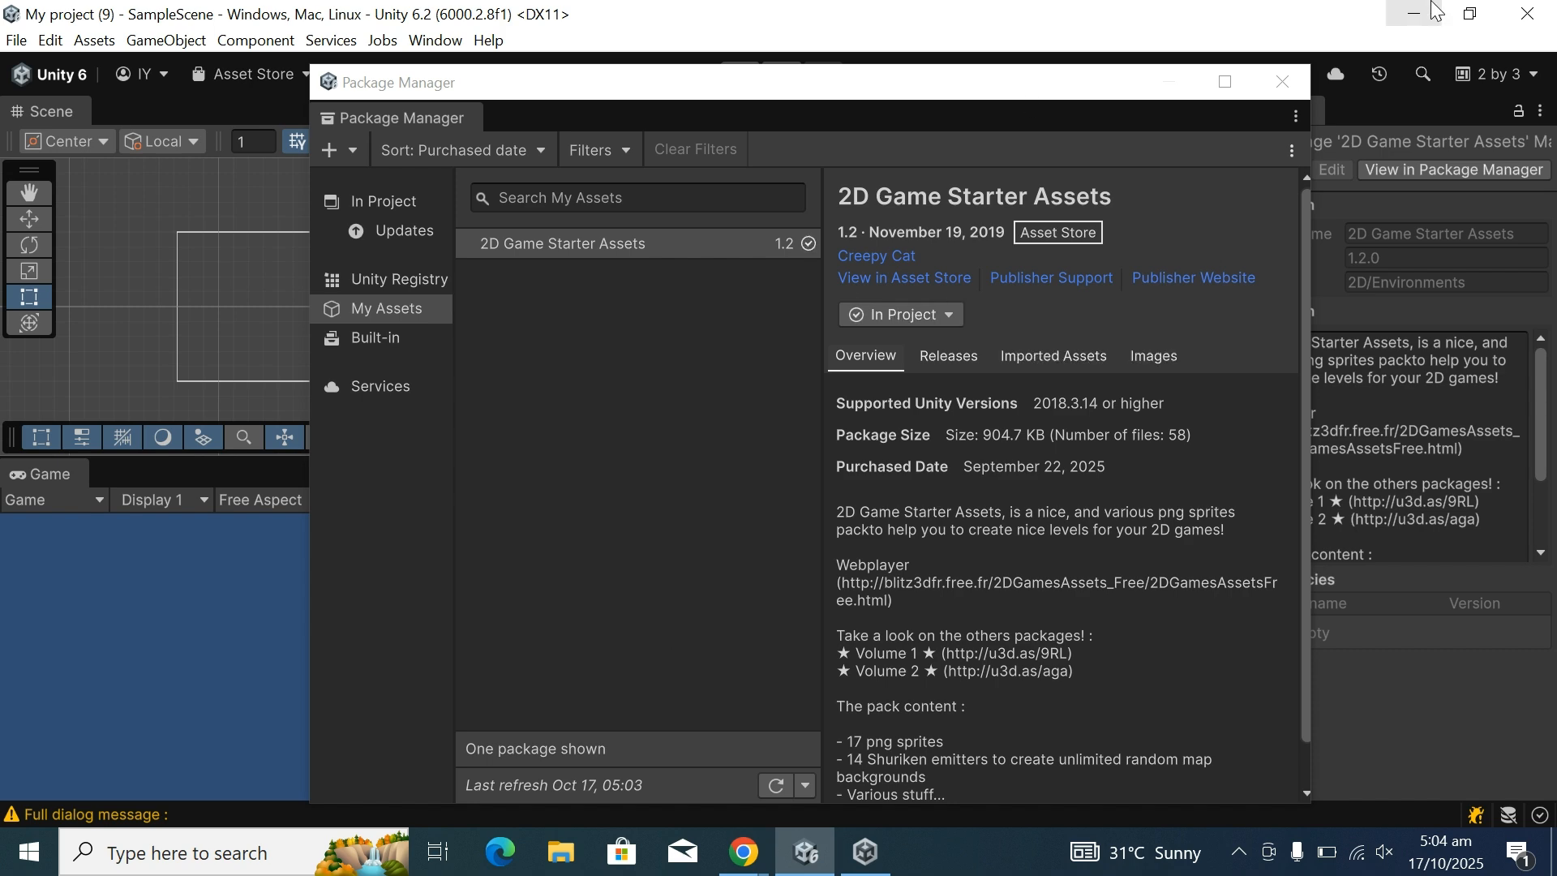
pyautogui.click(1282, 82)
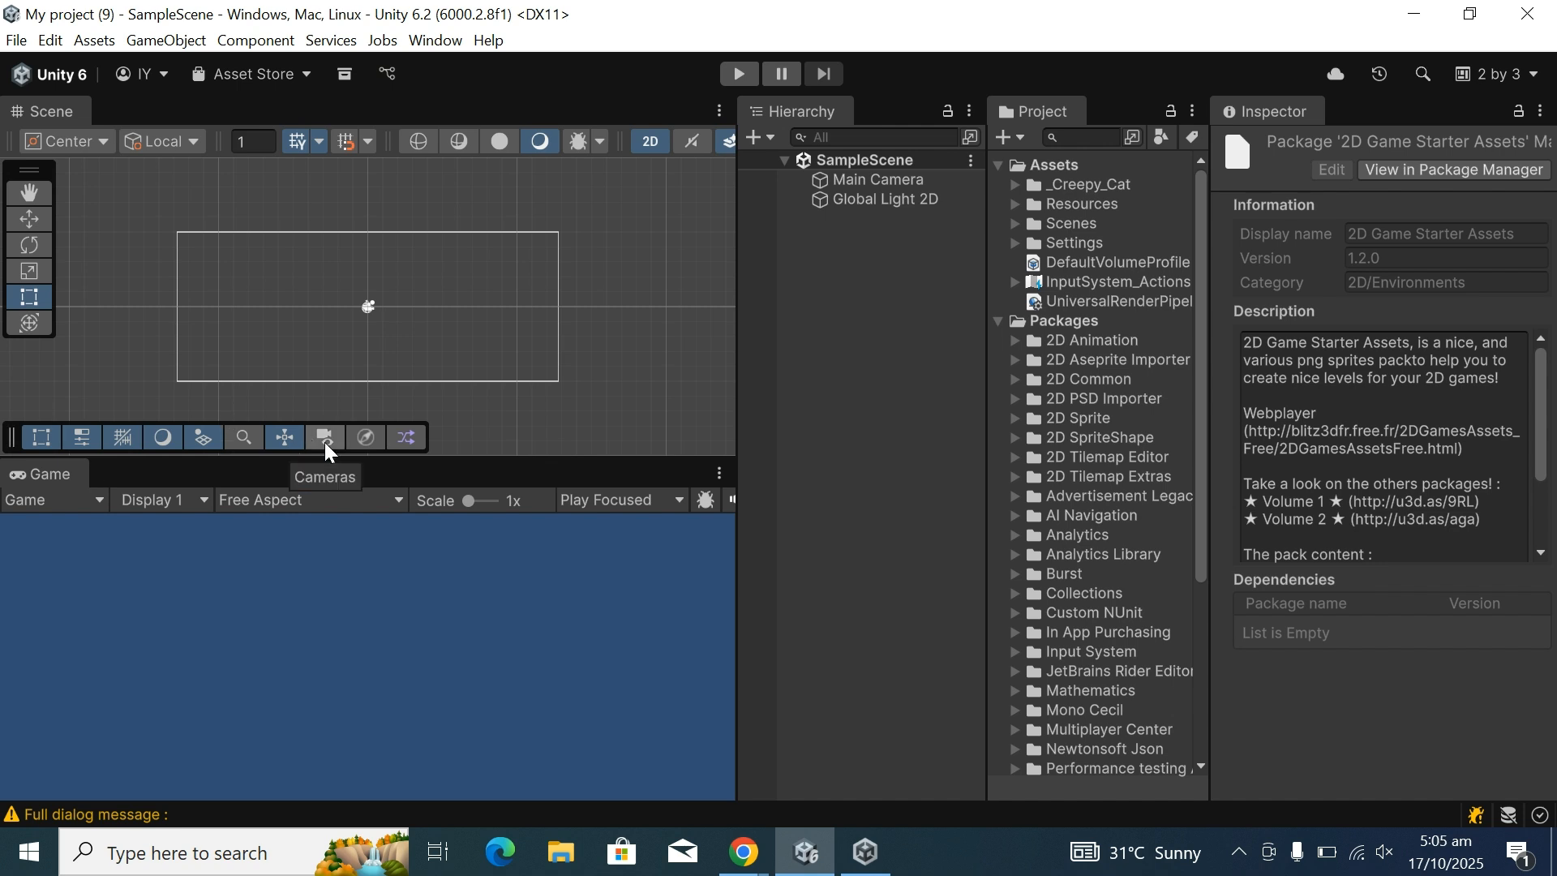
# Dock the Game view together with the Scene view and bring the Scene view to the front.
pyautogui.moveTo(61, 475); pyautogui.dragTo(133, 112)
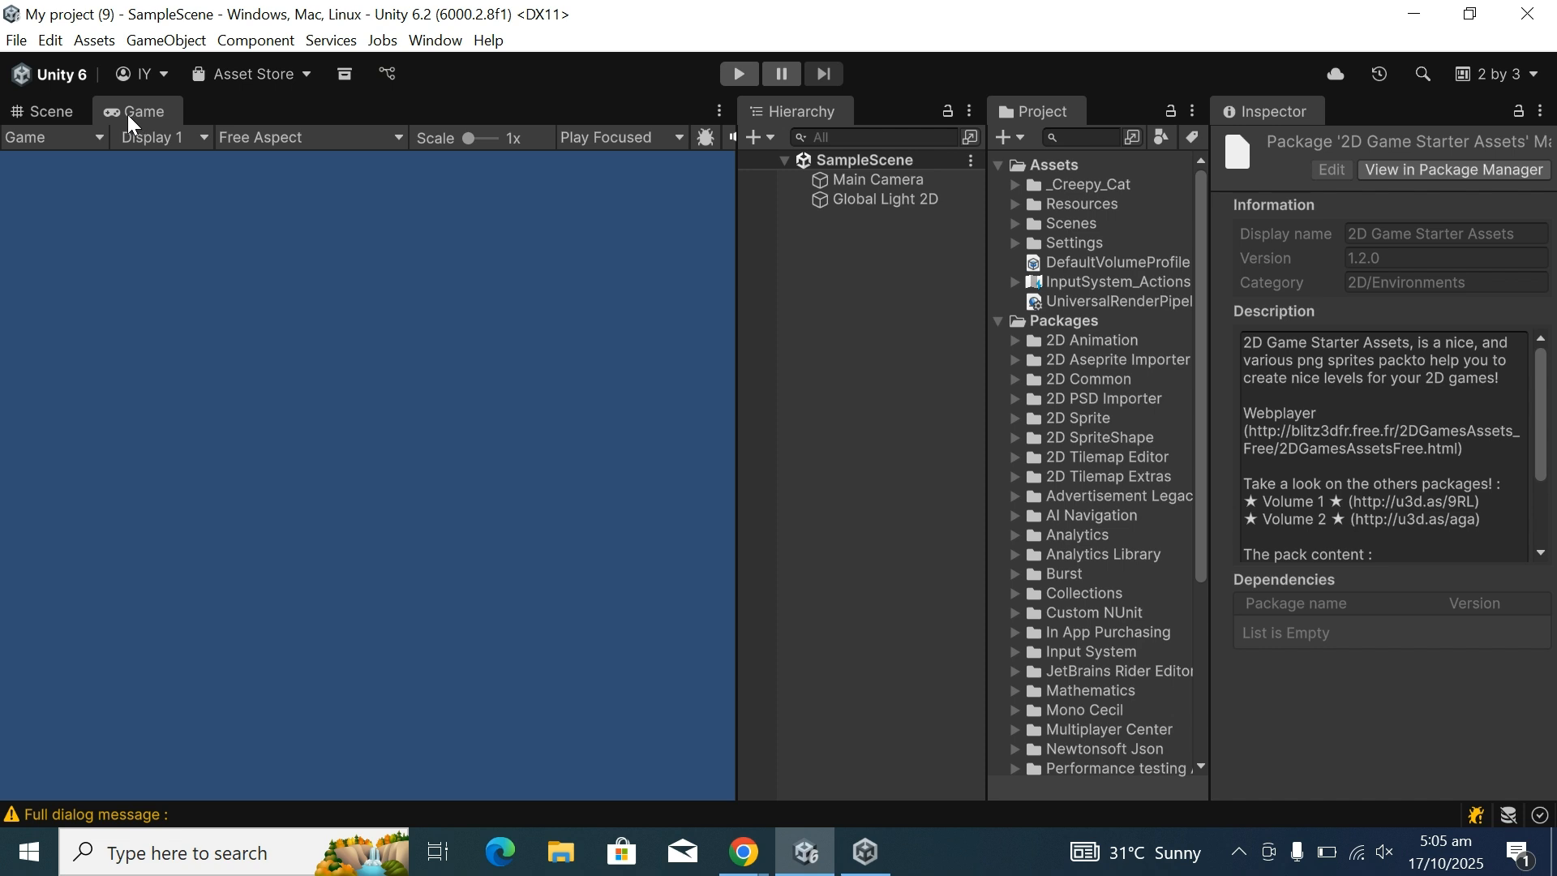
pyautogui.click(54, 115)
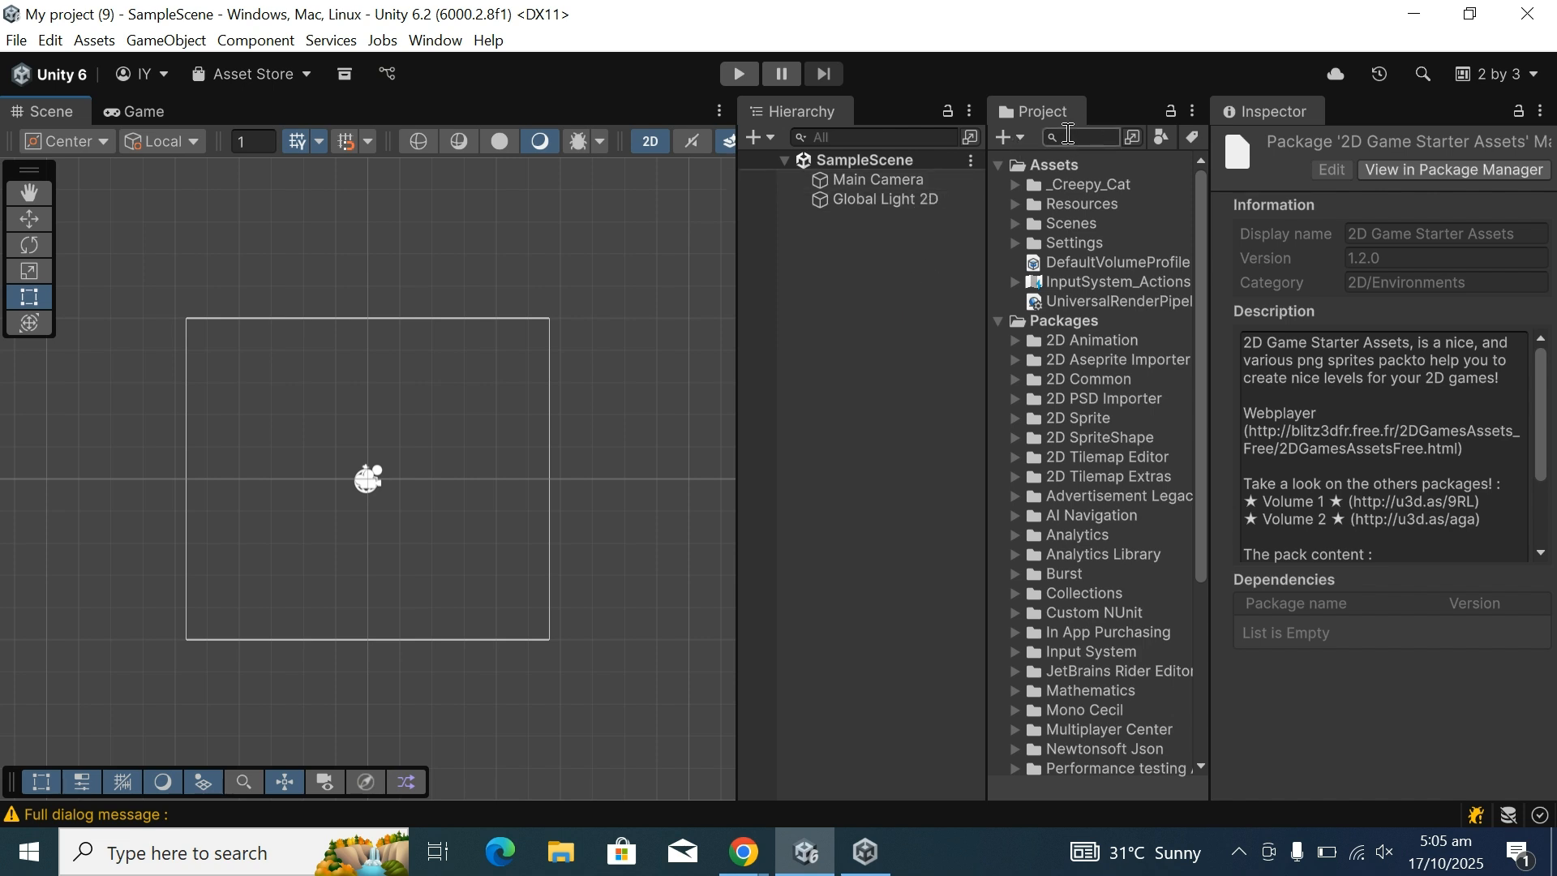
# Search the project for "prefabs", open the _Prefabs folder, and expand _Birds with enough width to read its full asset names.
pyautogui.click(1069, 134)
pyautogui.write('prefab')
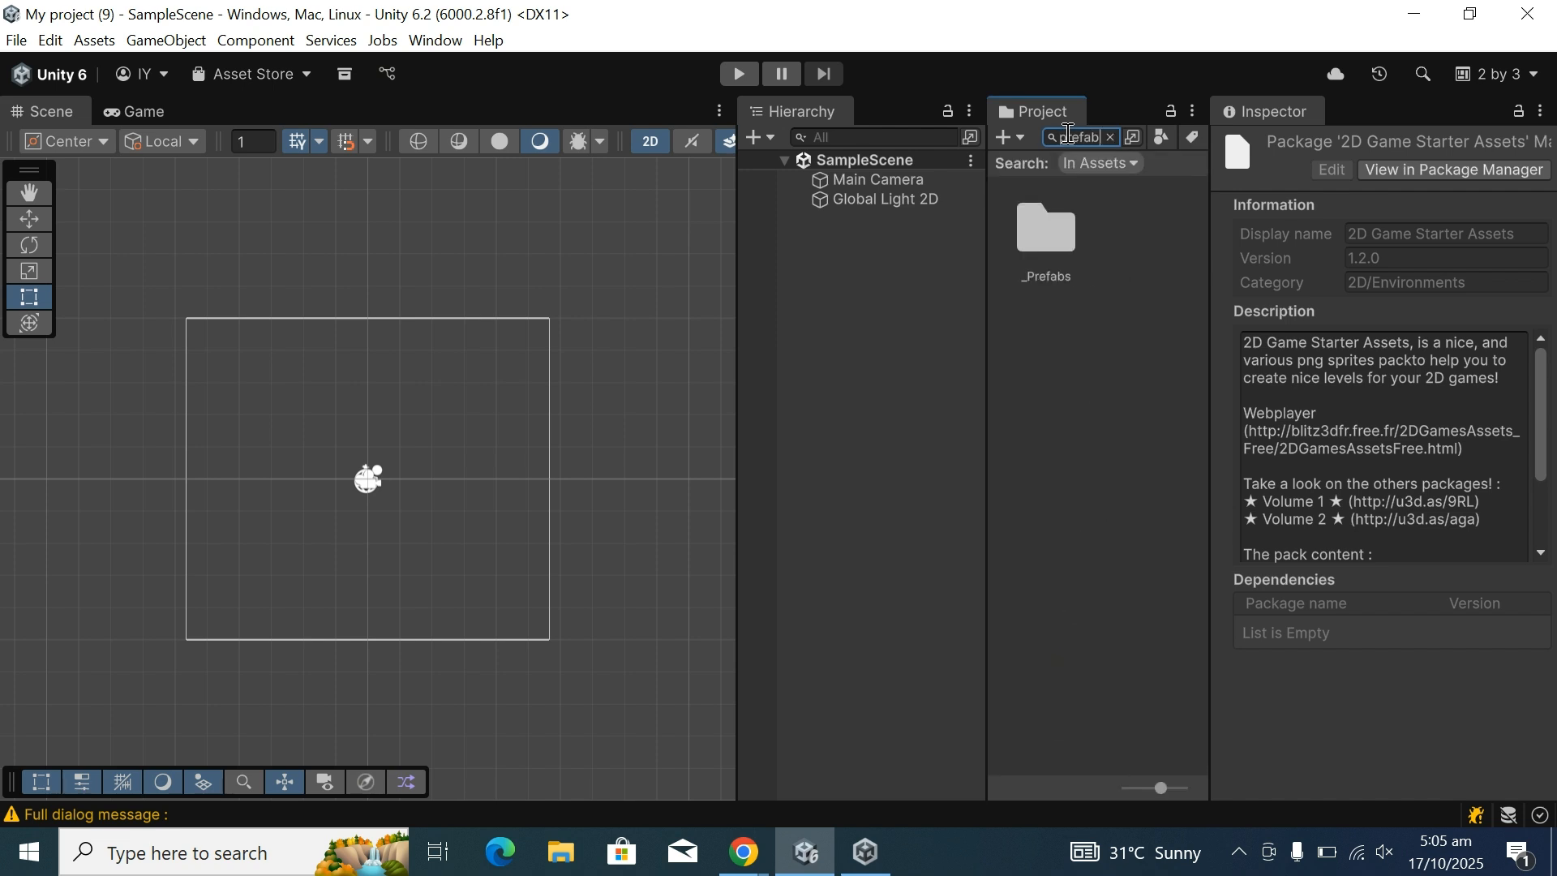
pyautogui.write('s')
pyautogui.doubleClick(1045, 227)
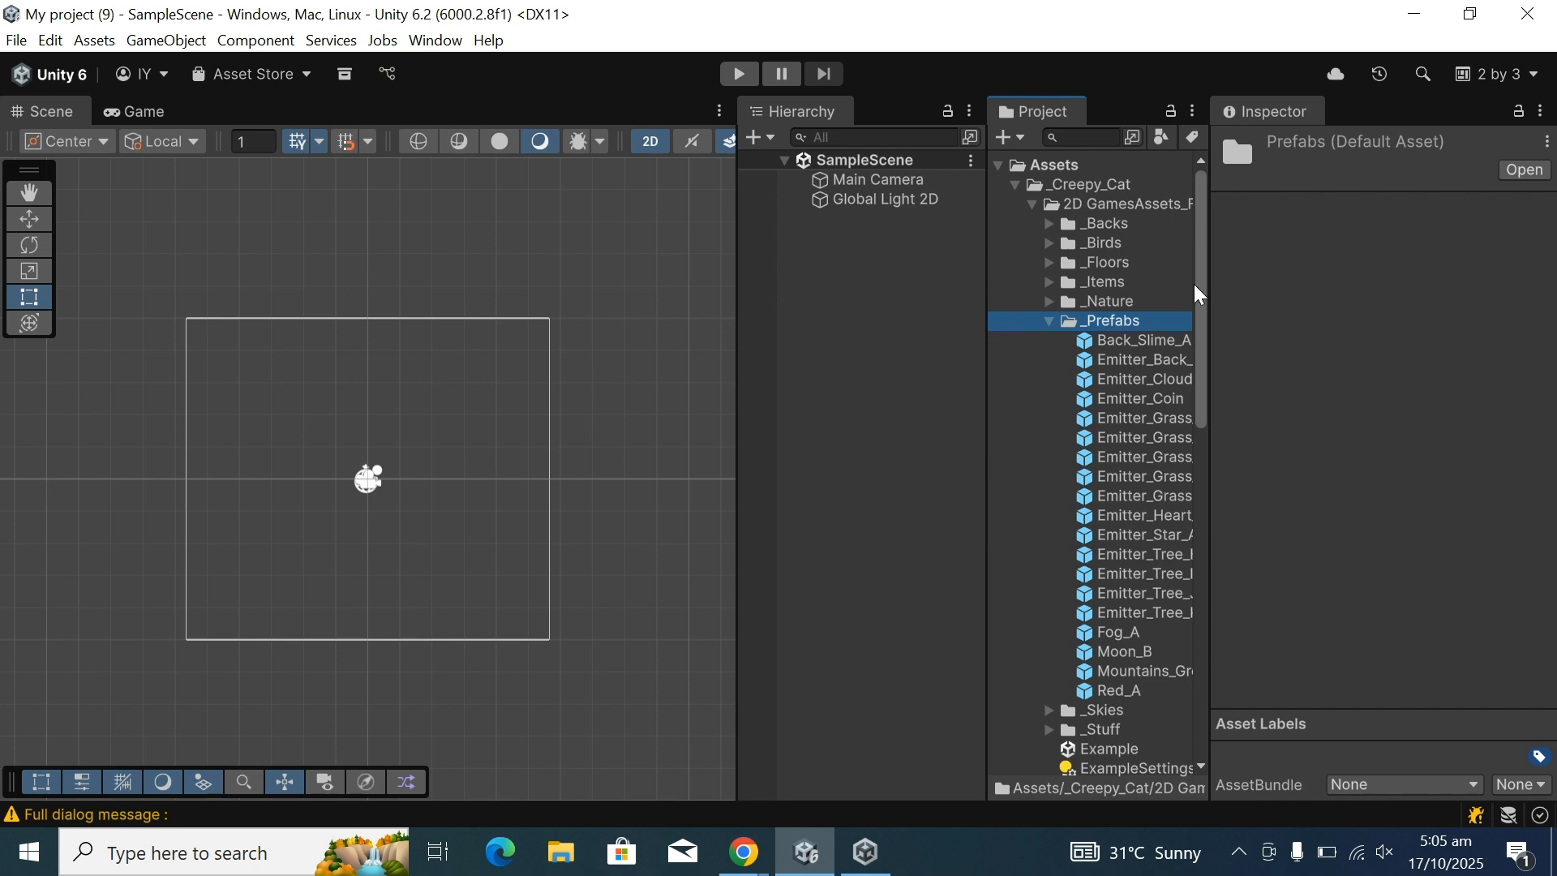
pyautogui.click(1049, 244)
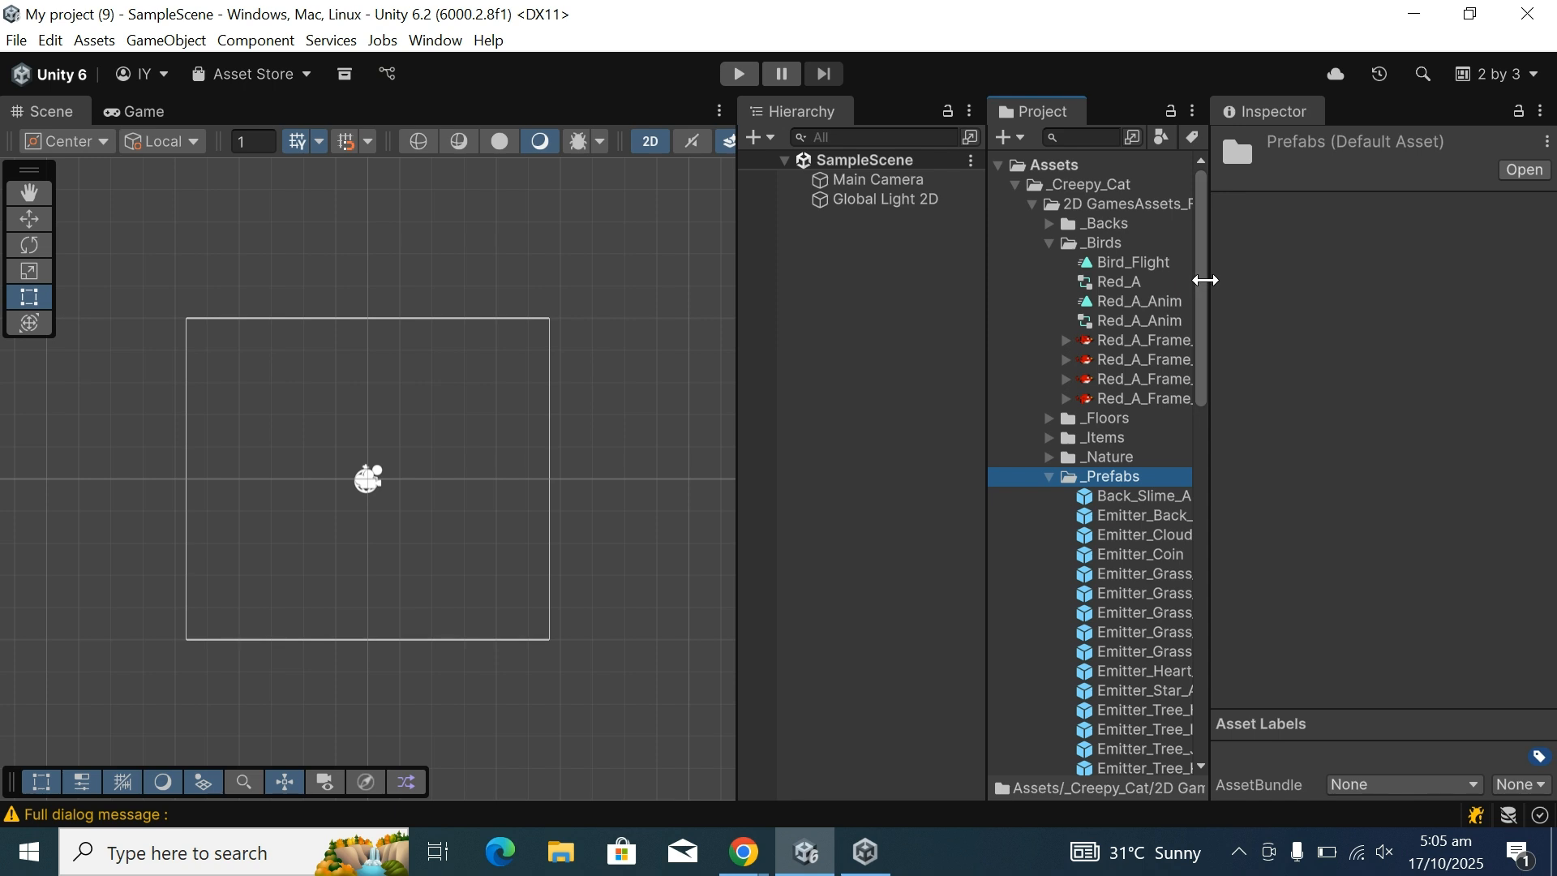
pyautogui.moveTo(1206, 279); pyautogui.dragTo(1265, 300)
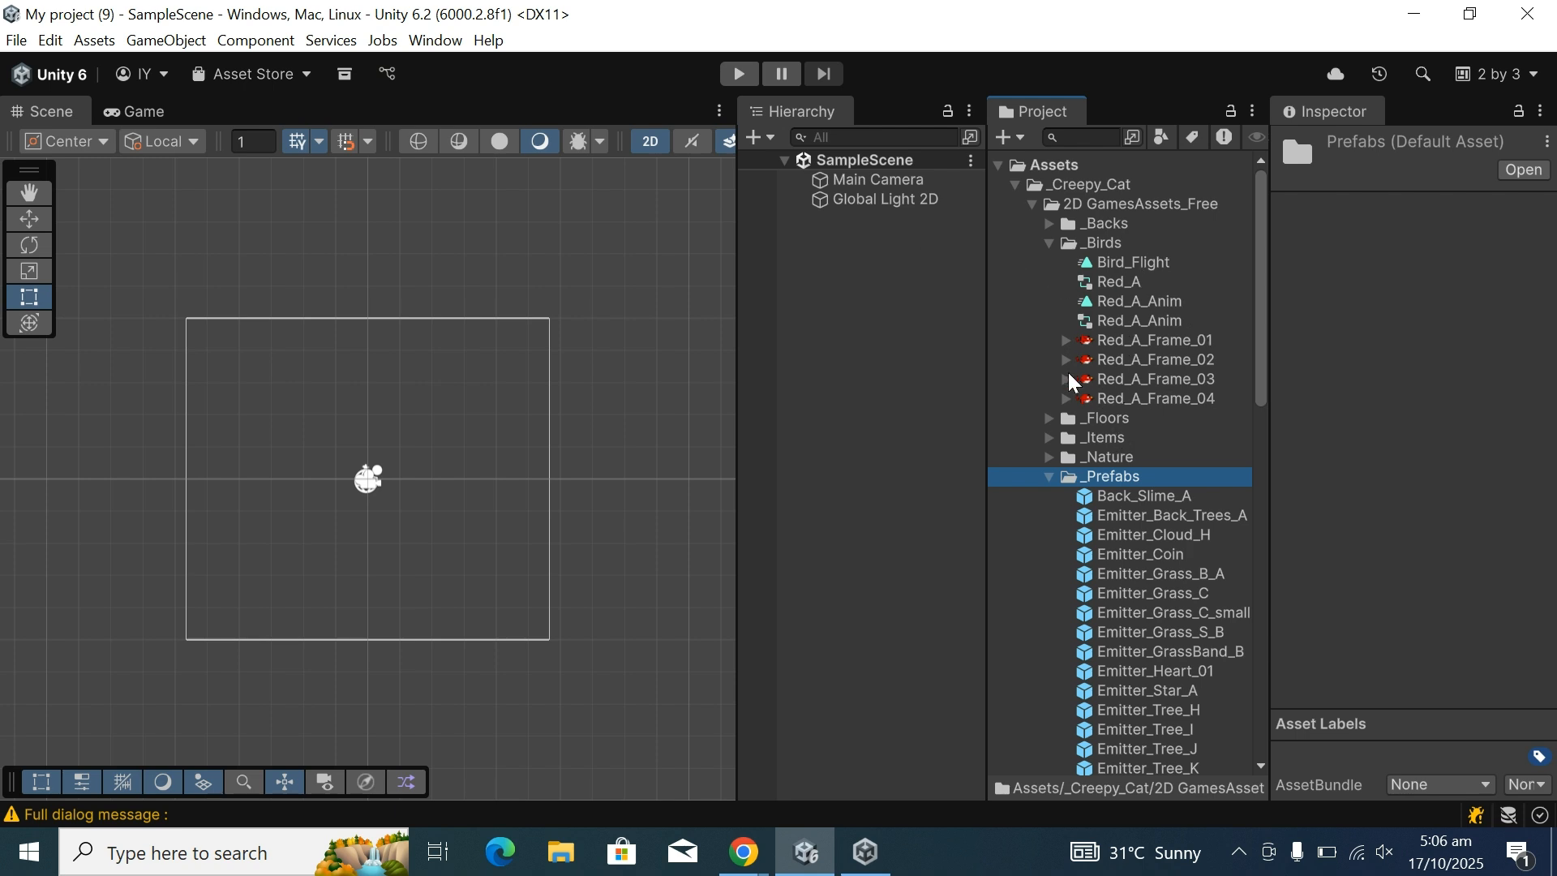
# Place the Red_A_Frame_01 bird sprite above the camera at about X 0, Y 3.1 and check it in the Game view.
pyautogui.click(1144, 347)
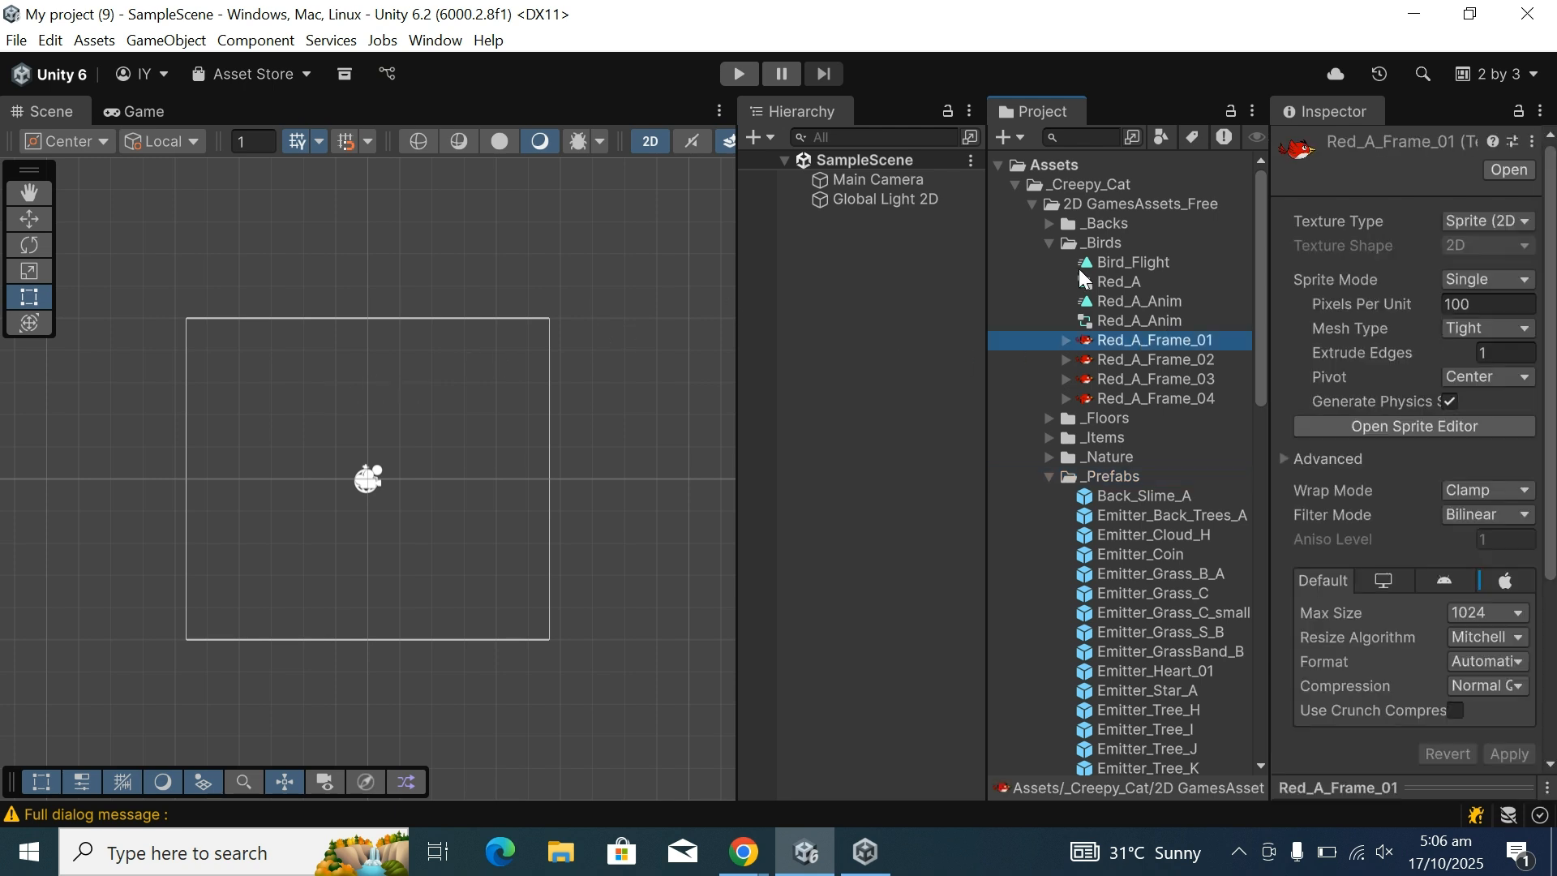
pyautogui.moveTo(1112, 342); pyautogui.dragTo(453, 320)
pyautogui.moveTo(380, 393); pyautogui.dragTo(374, 408)
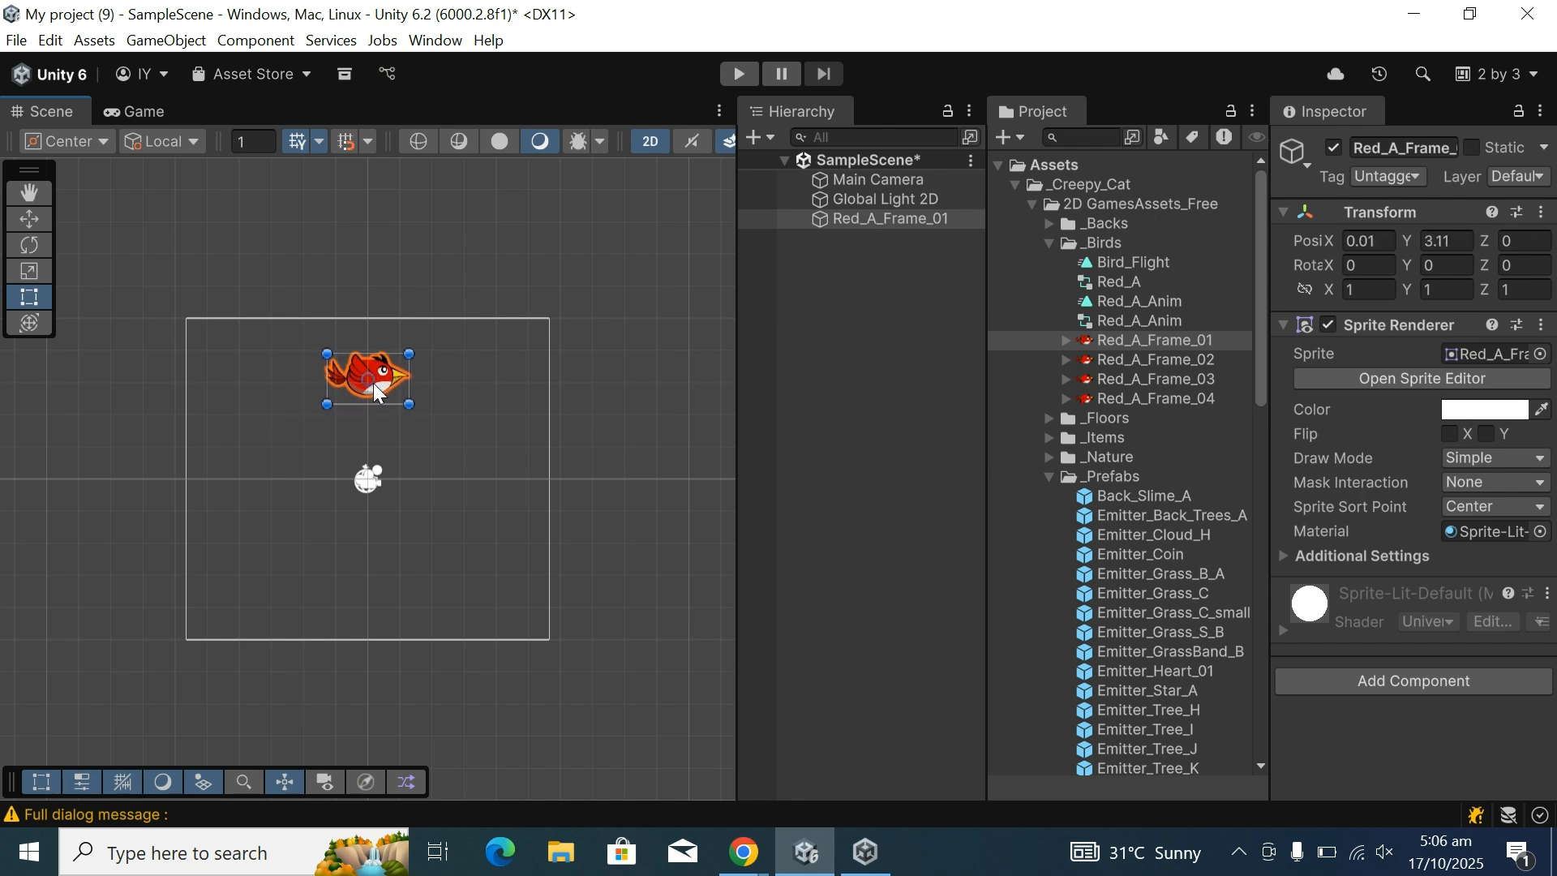
pyautogui.click(545, 258)
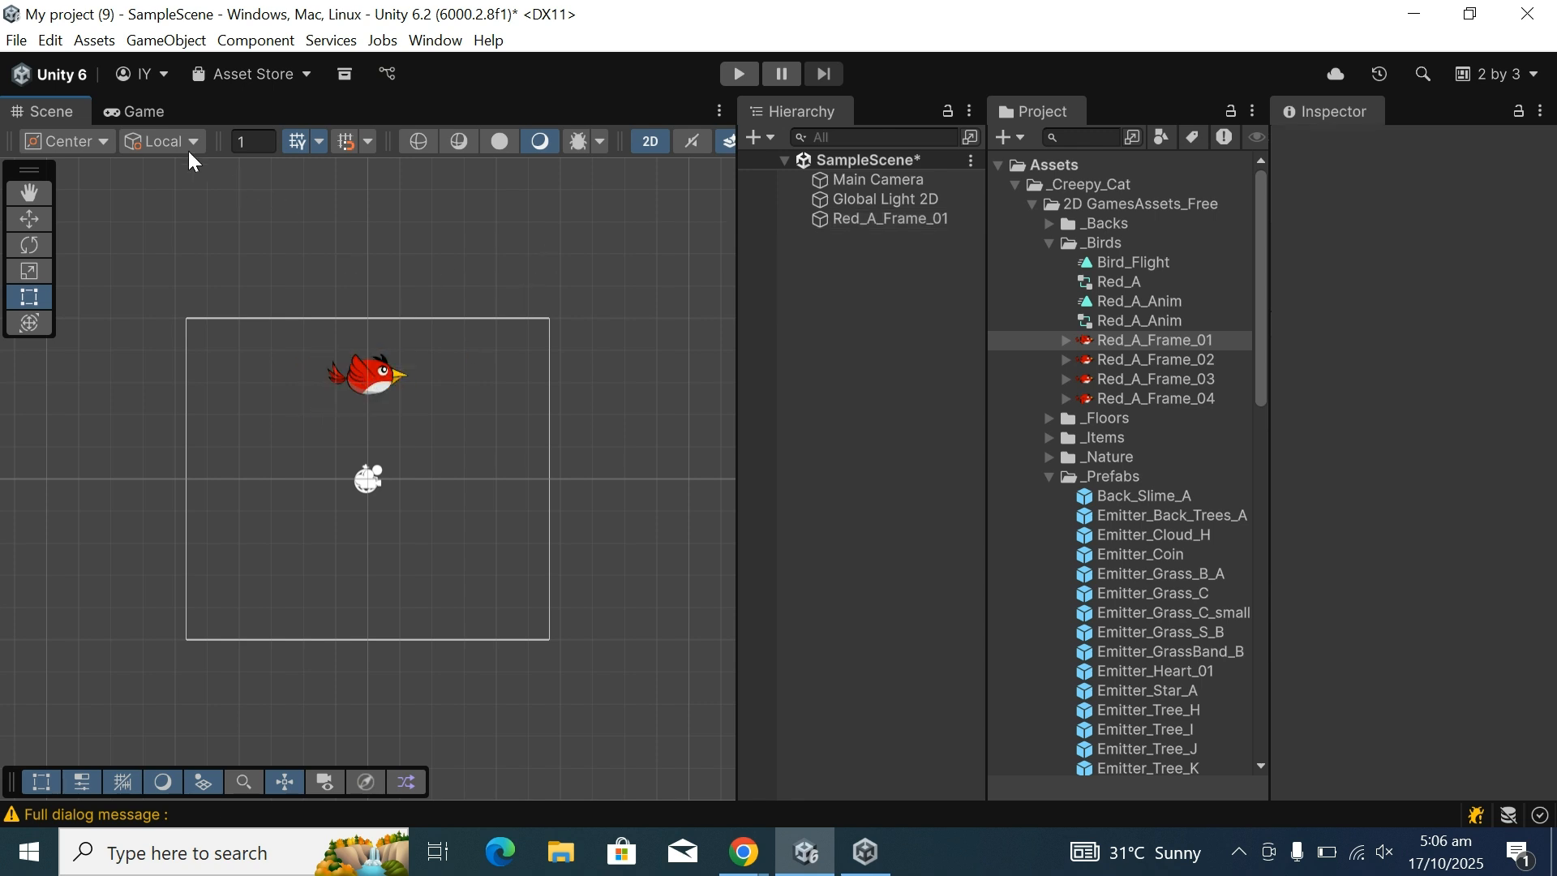
pyautogui.click(146, 114)
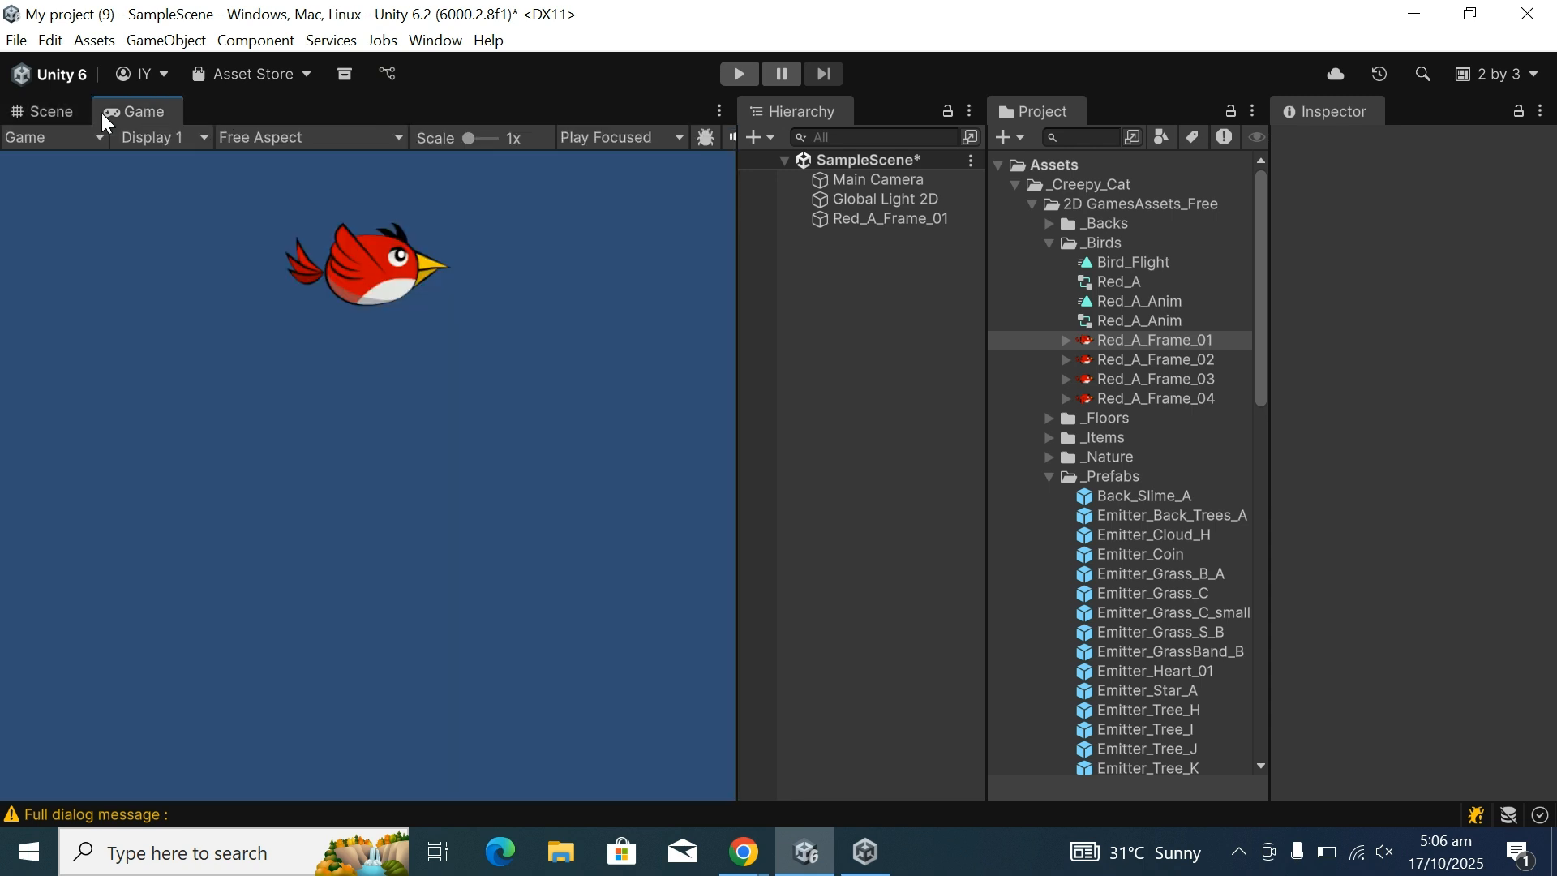
pyautogui.click(51, 116)
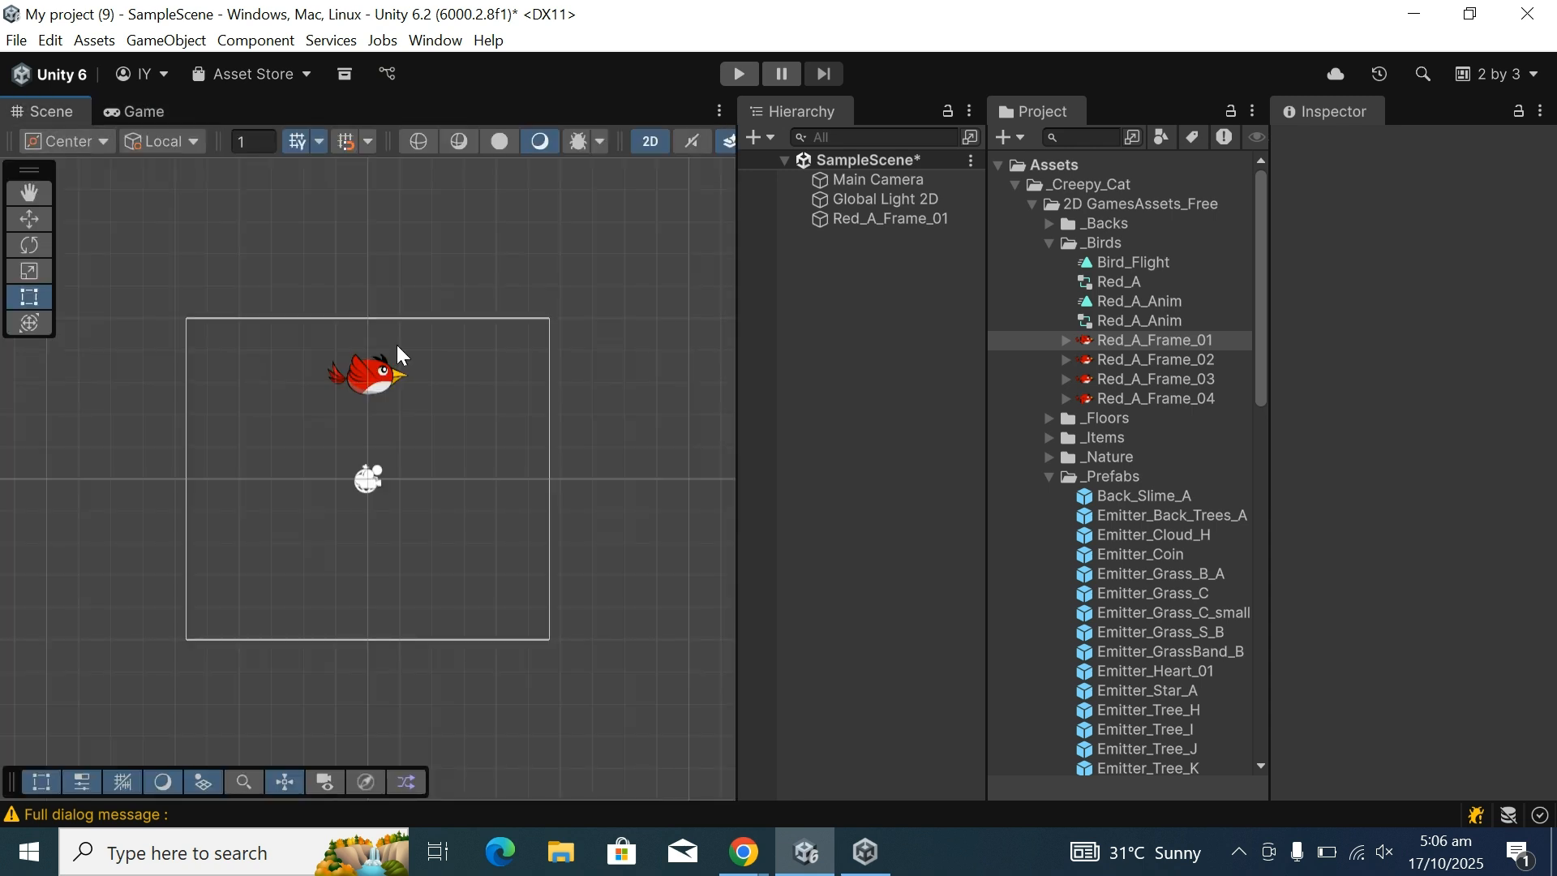
# Enlarge the red bird sprite in the scene to a scale of about 1.62 by 1.69.
pyautogui.click(380, 383)
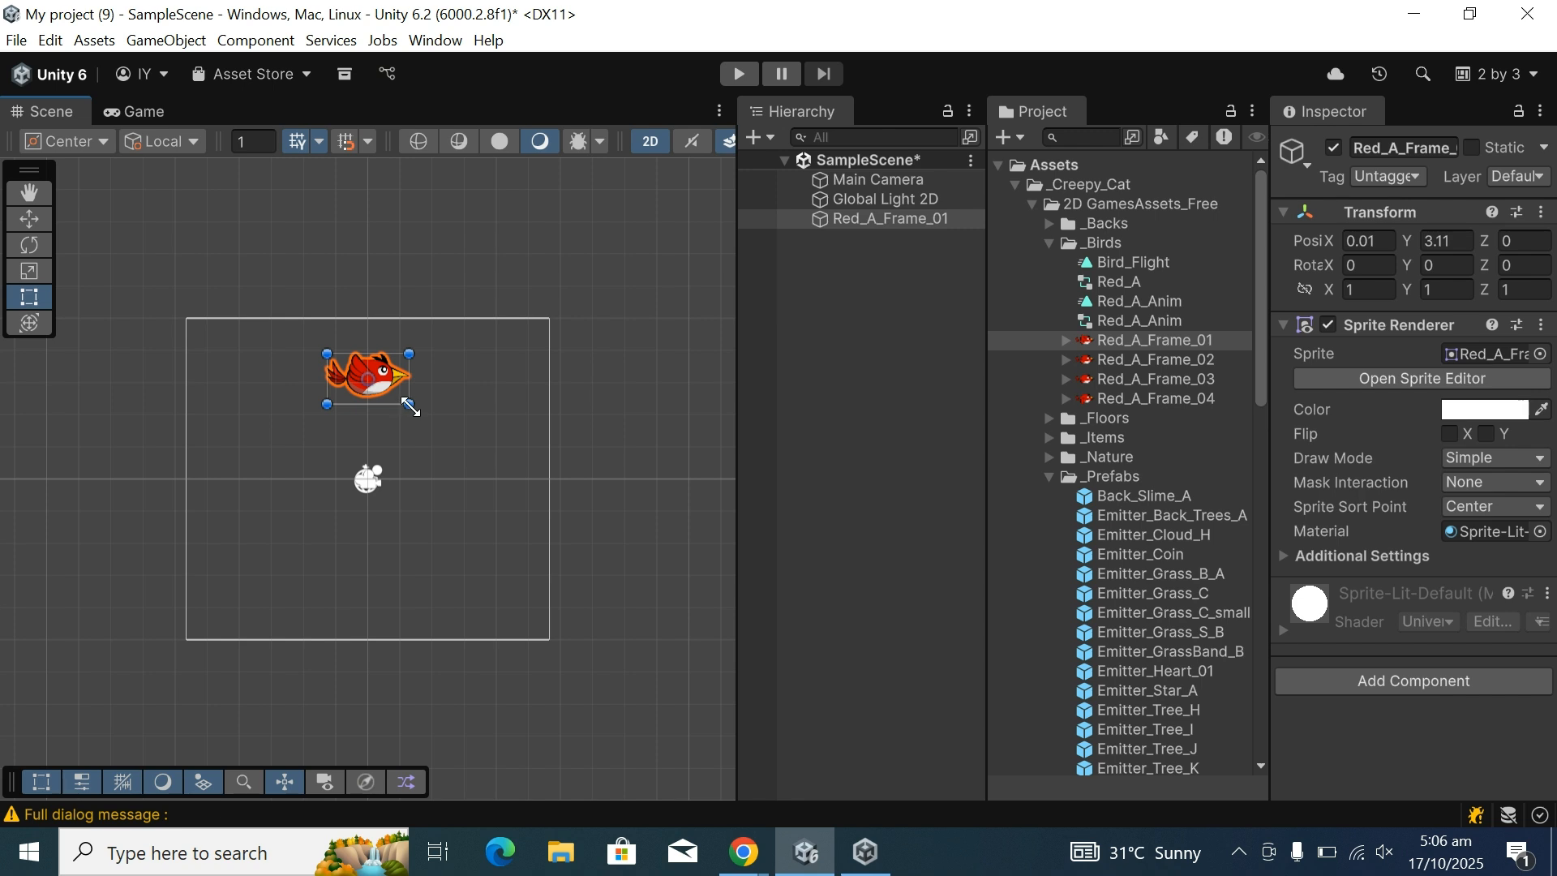
pyautogui.moveTo(413, 407); pyautogui.dragTo(460, 440)
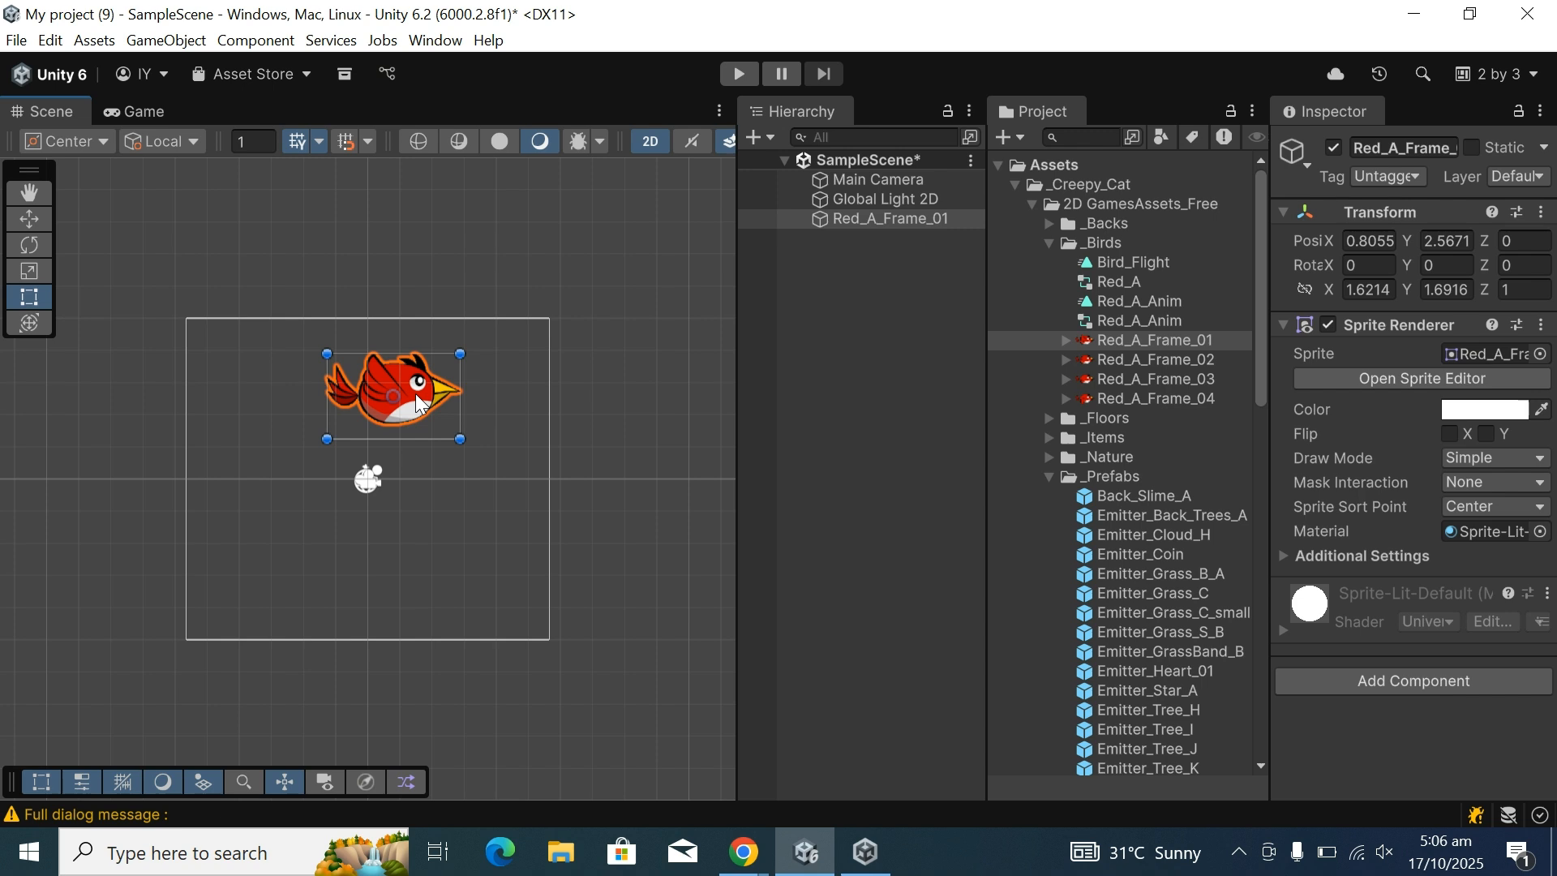
pyautogui.click(518, 273)
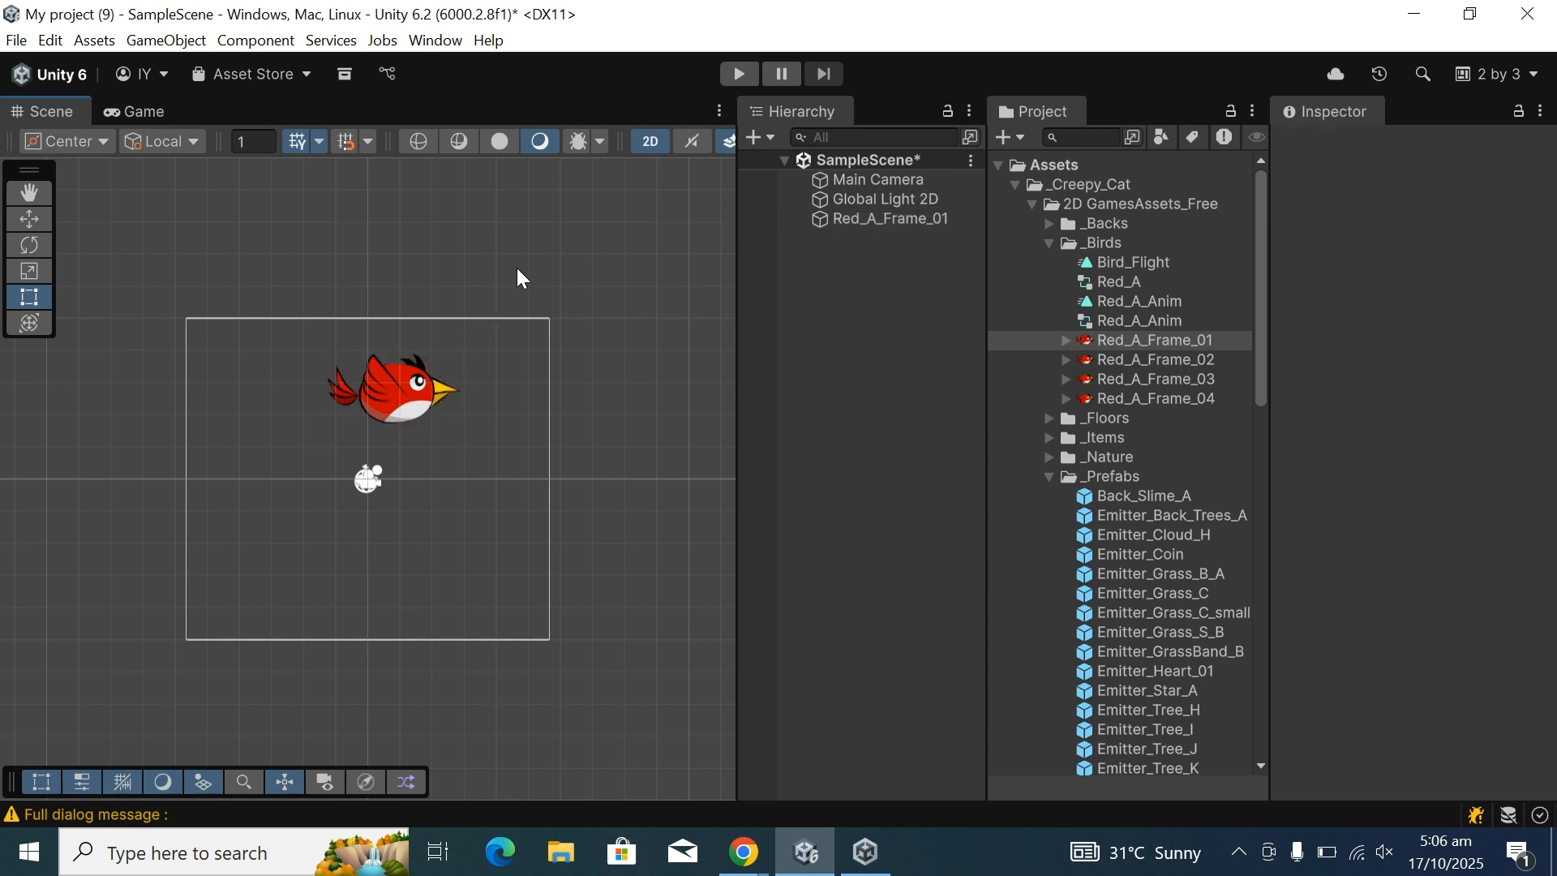
pyautogui.click(418, 380)
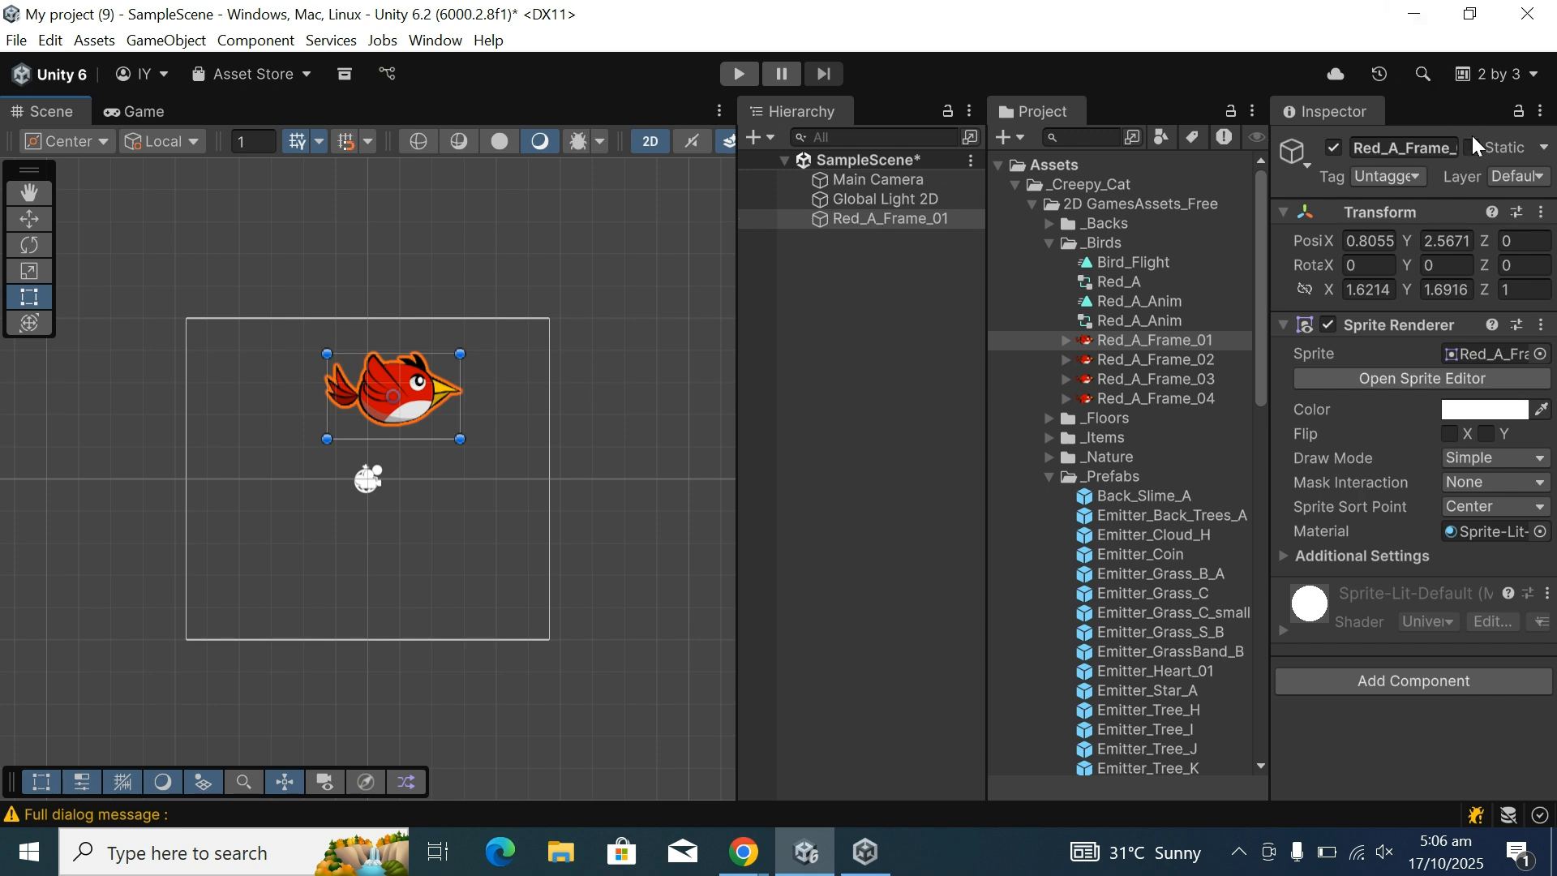
# Widen the Inspector and rename the Red_A_Frame_01 game object as Bird.
pyautogui.moveTo(1268, 245); pyautogui.dragTo(1207, 258)
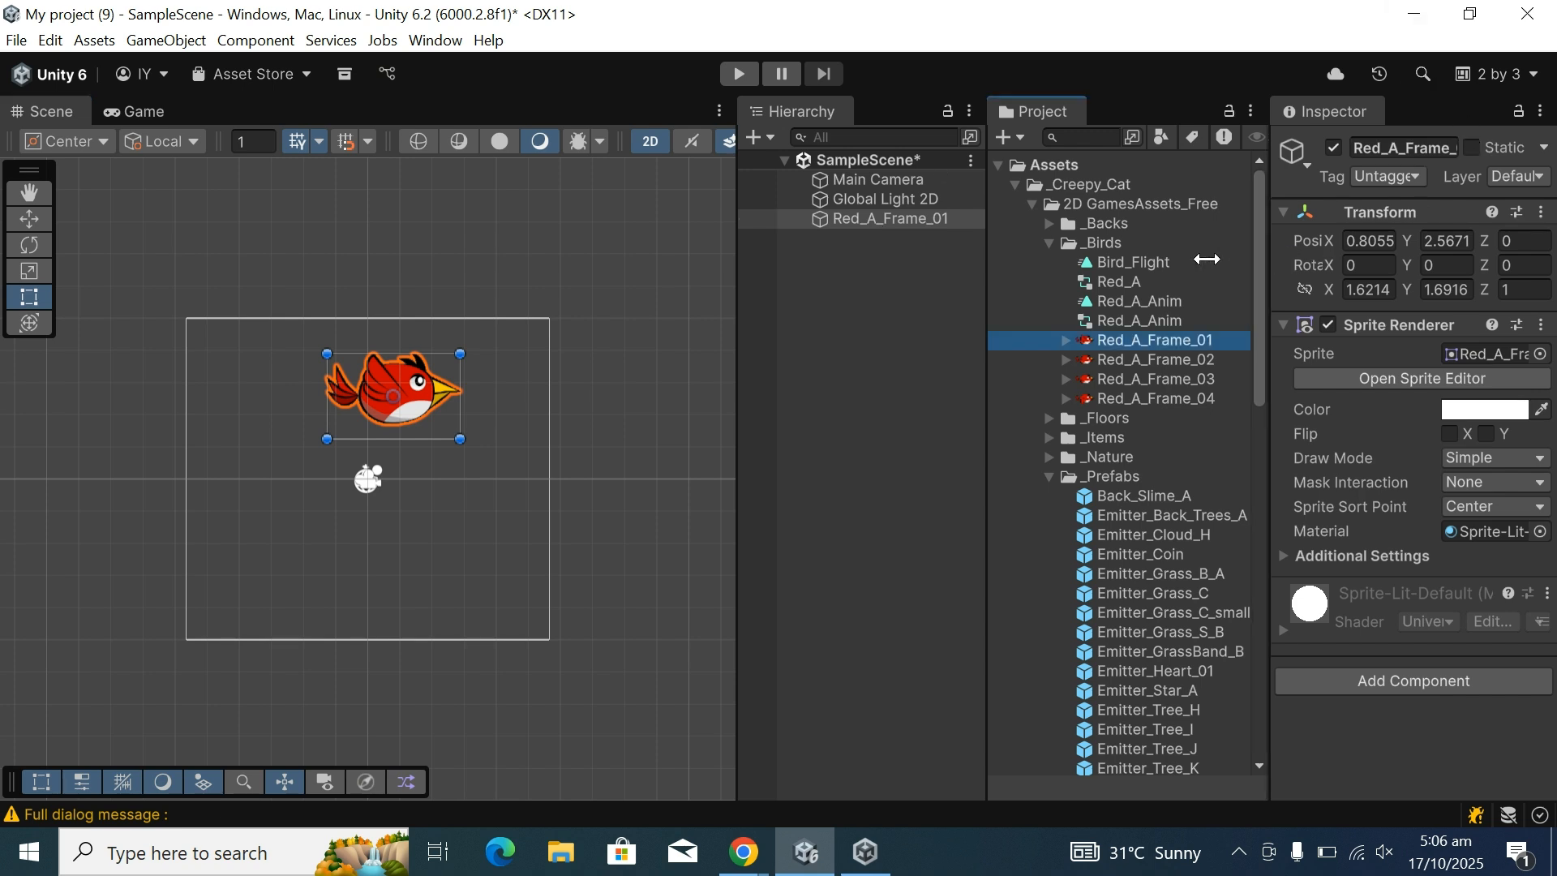
pyautogui.click(1381, 148)
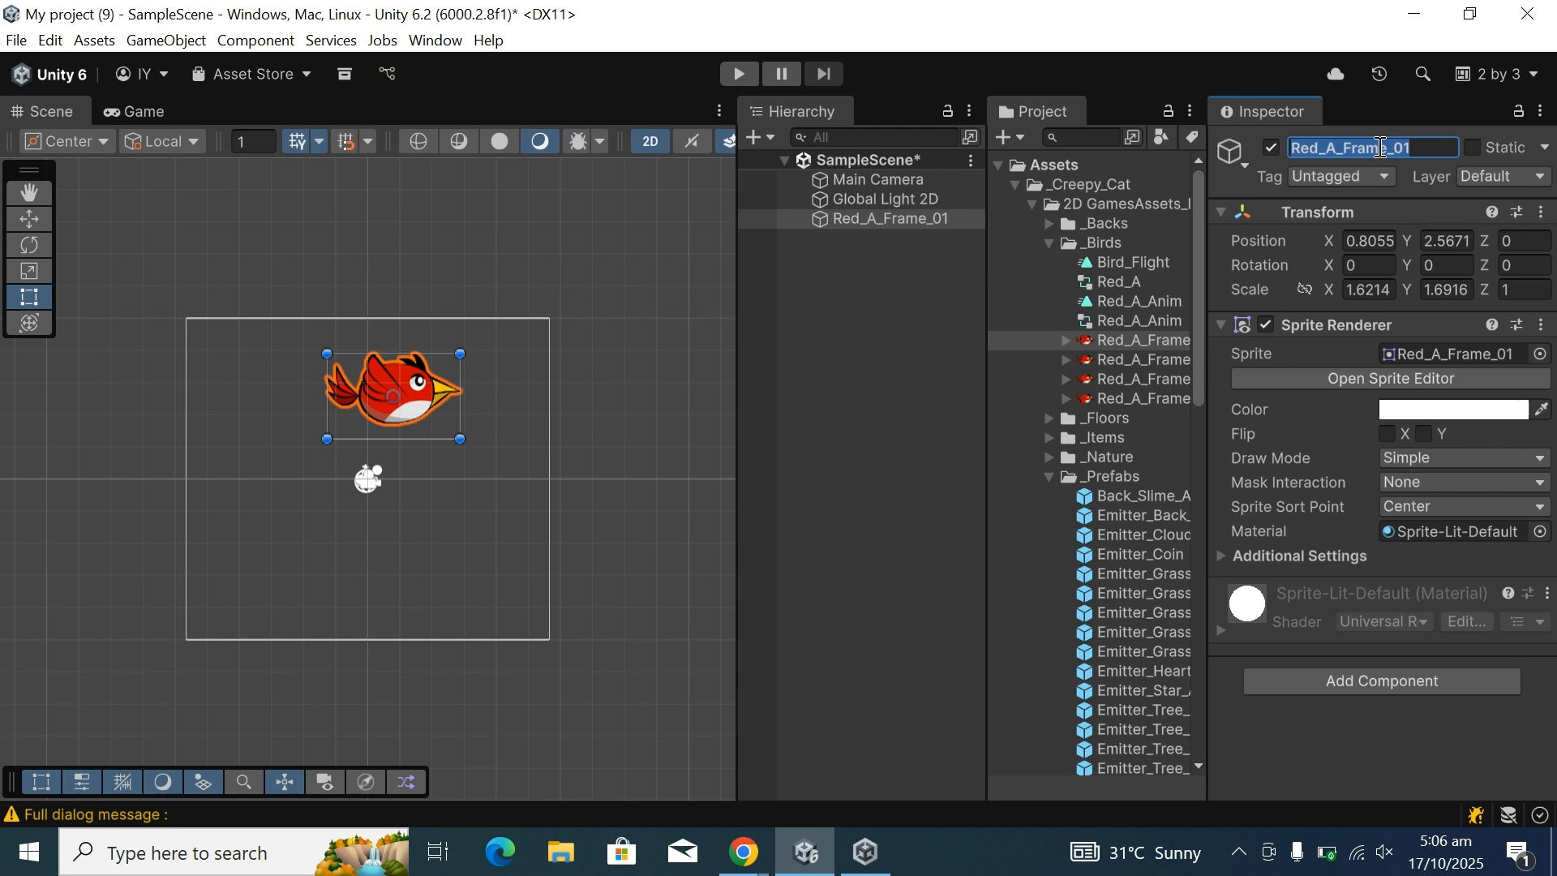
pyautogui.press('BackSpace')
pyautogui.press('capslock')
pyautogui.write('B')
pyautogui.press('capslock')
pyautogui.write('i')
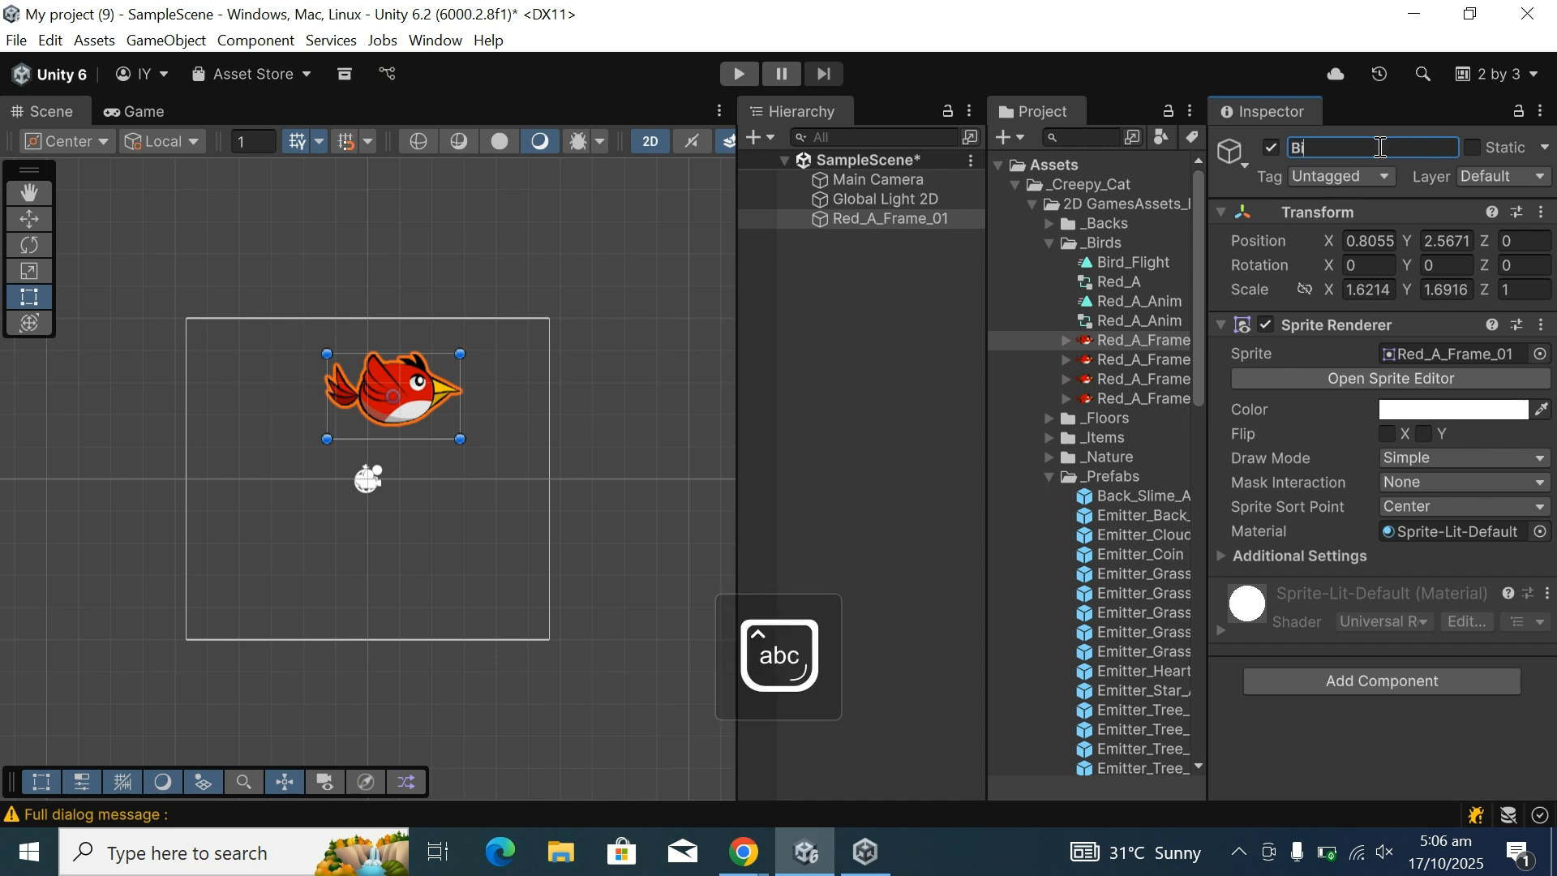
pyautogui.write('rd')
pyautogui.press('Return')
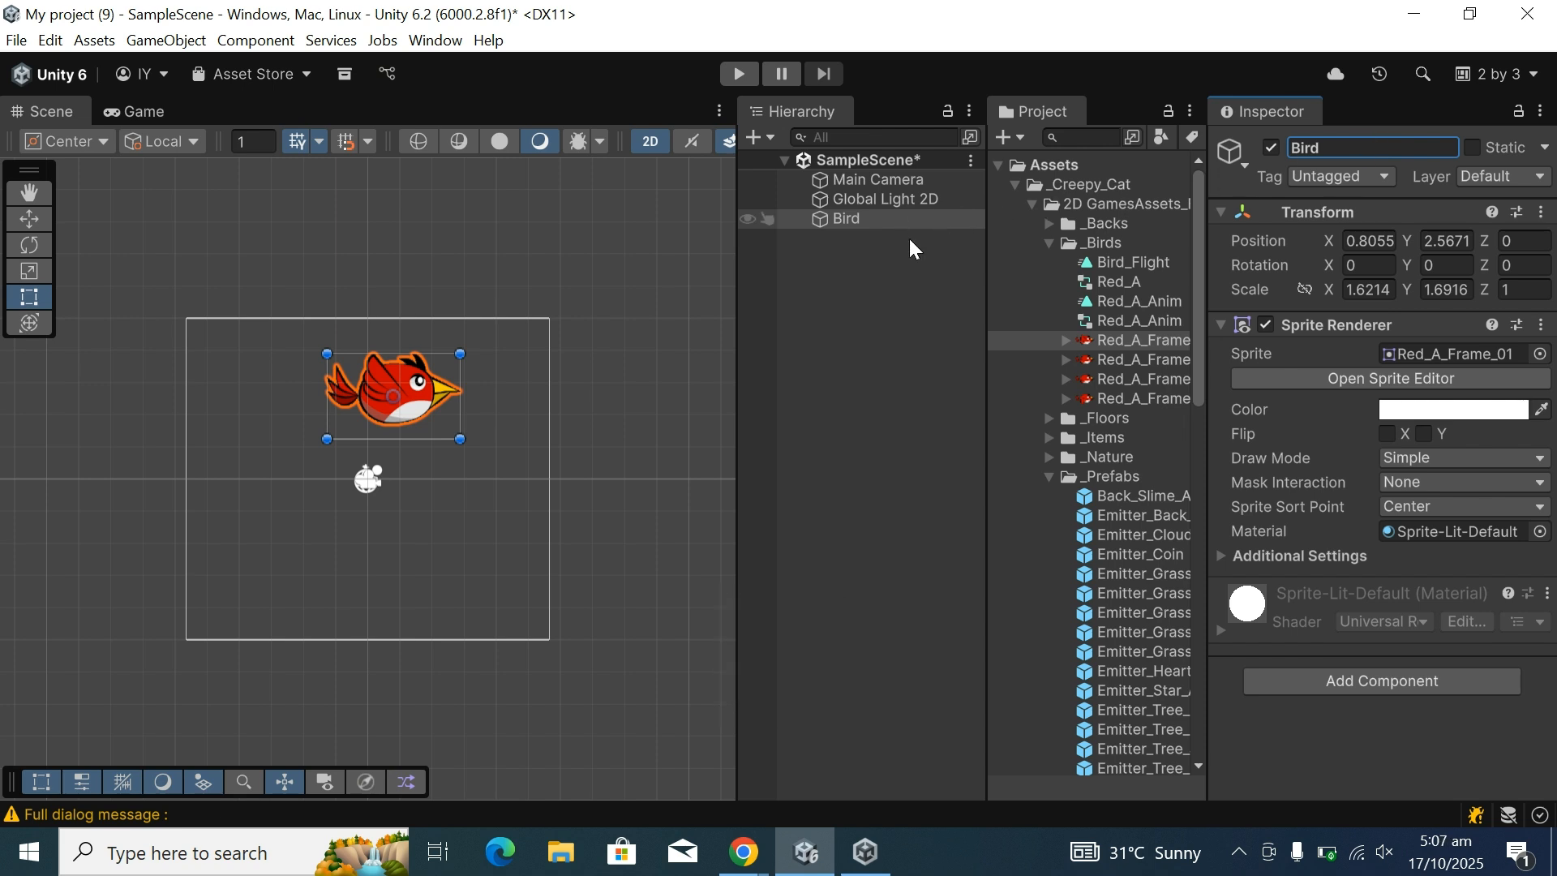
pyautogui.press('XF86MonBrightnessDown')
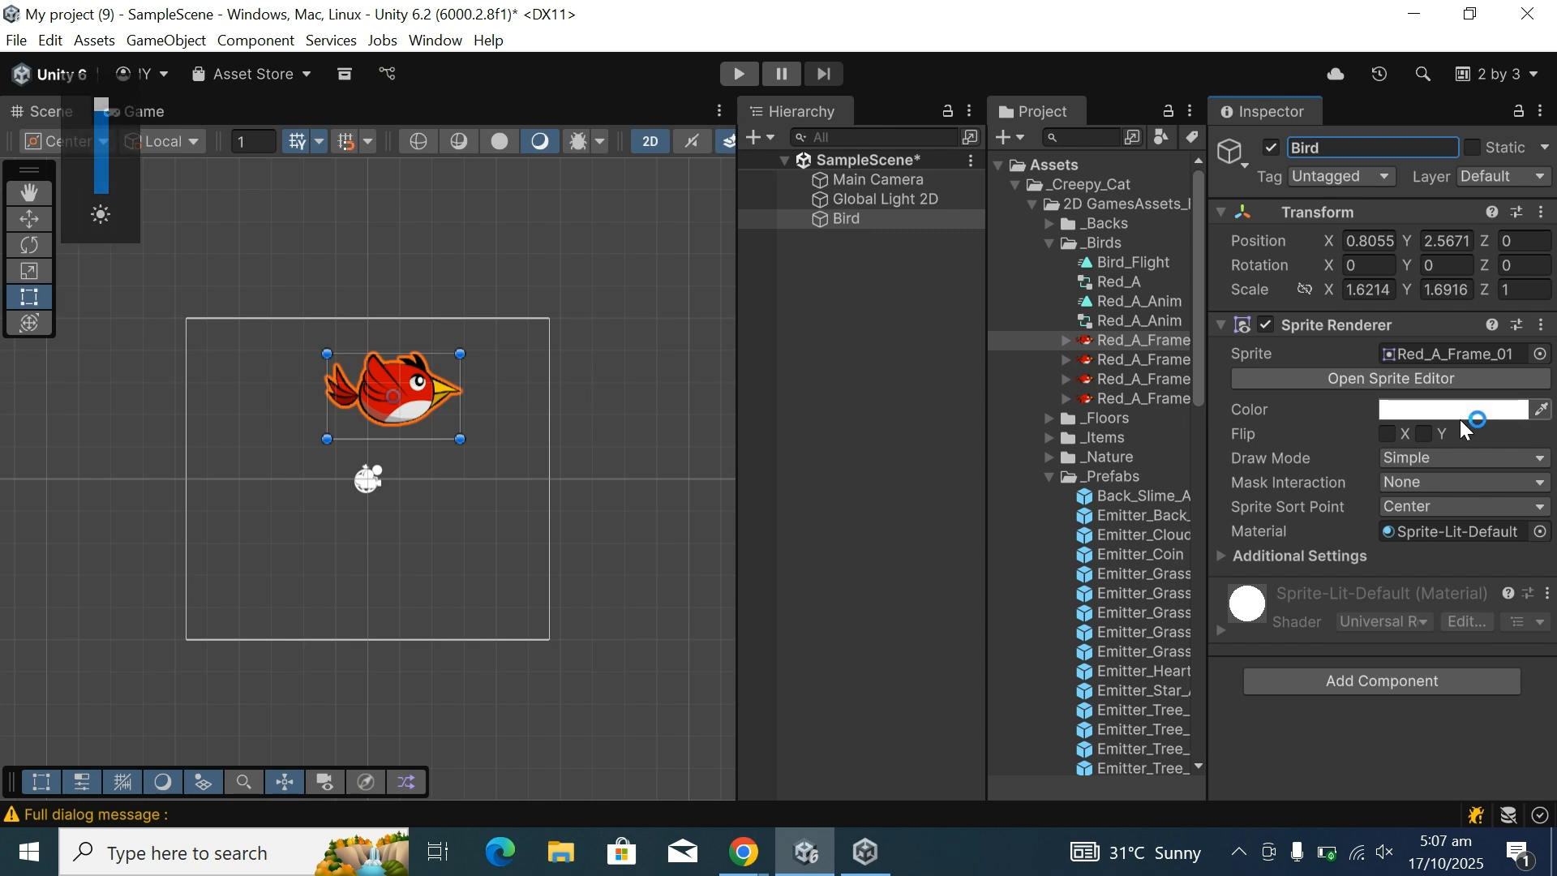
# Reset the Bird's Transform to its default position, rotation and scale.
pyautogui.click(1383, 175)
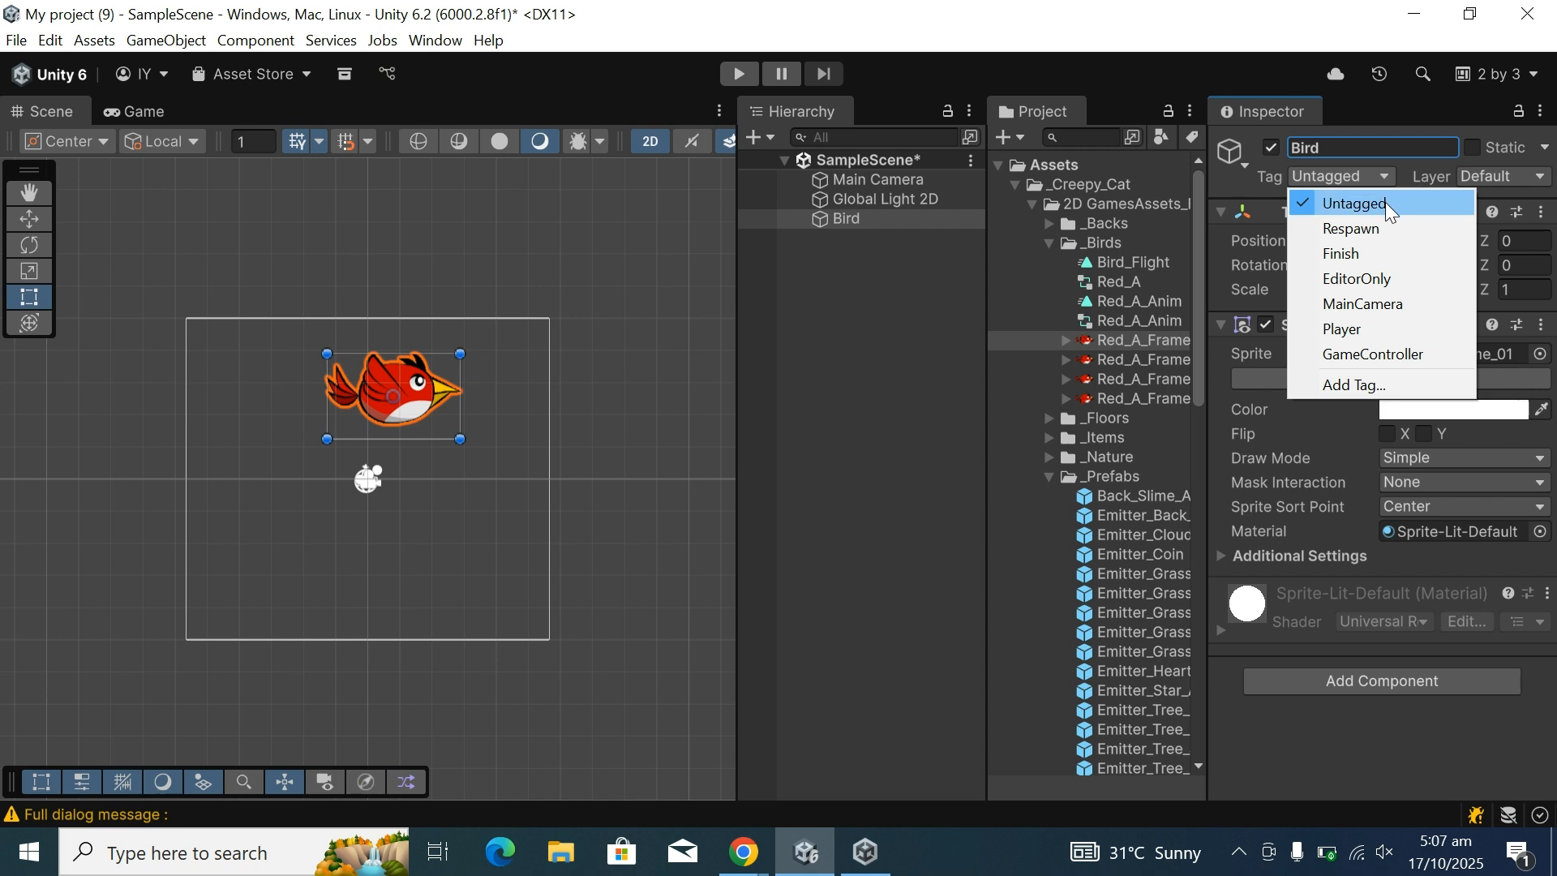
pyautogui.click(1352, 149)
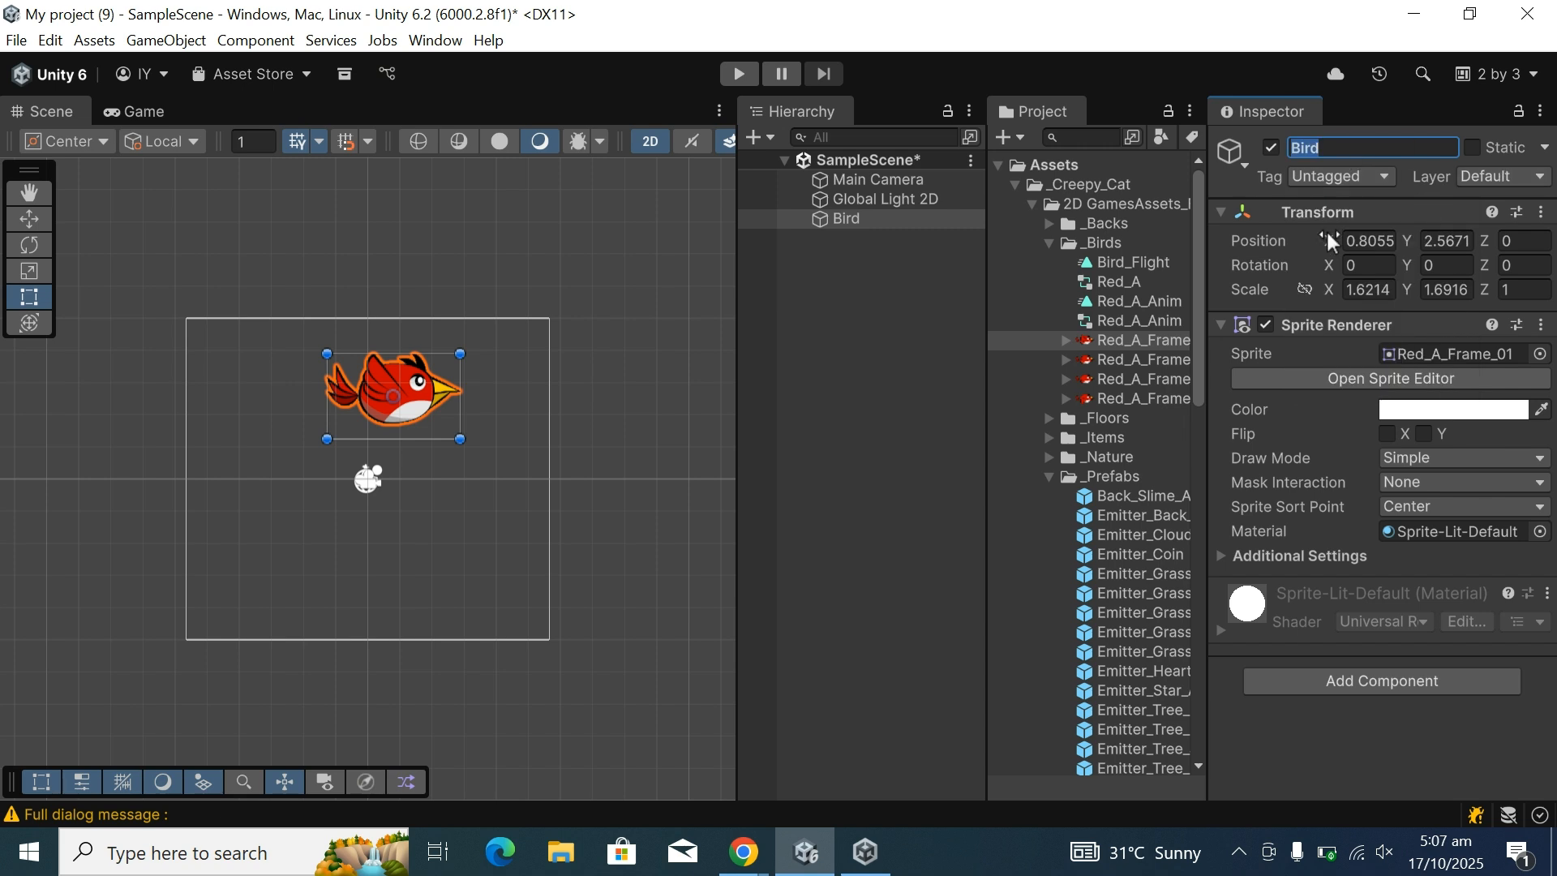
pyautogui.click(1542, 213)
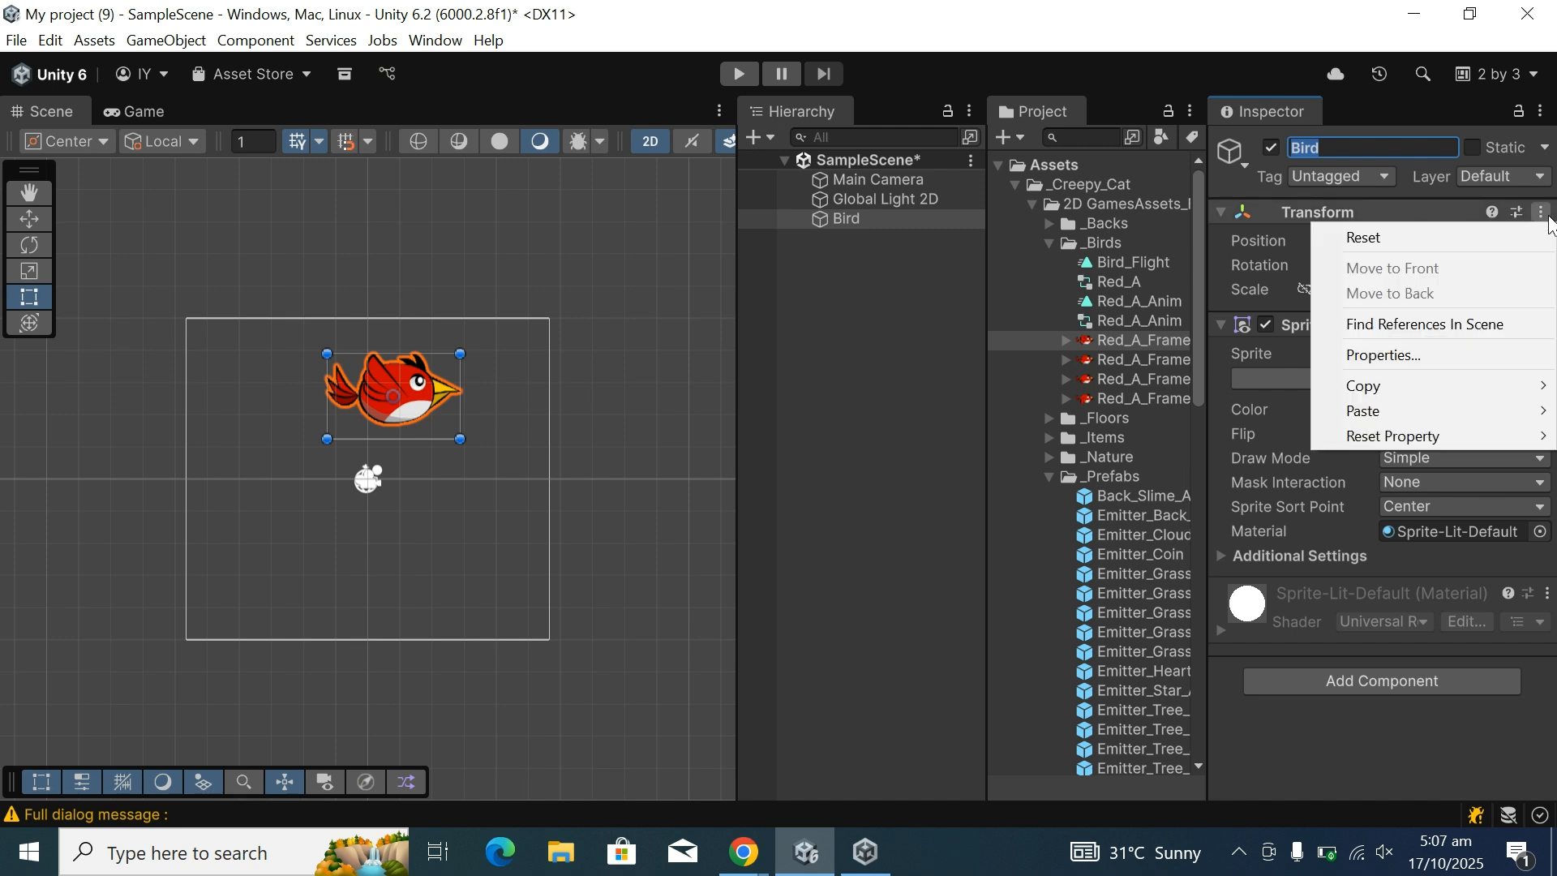
pyautogui.click(1425, 238)
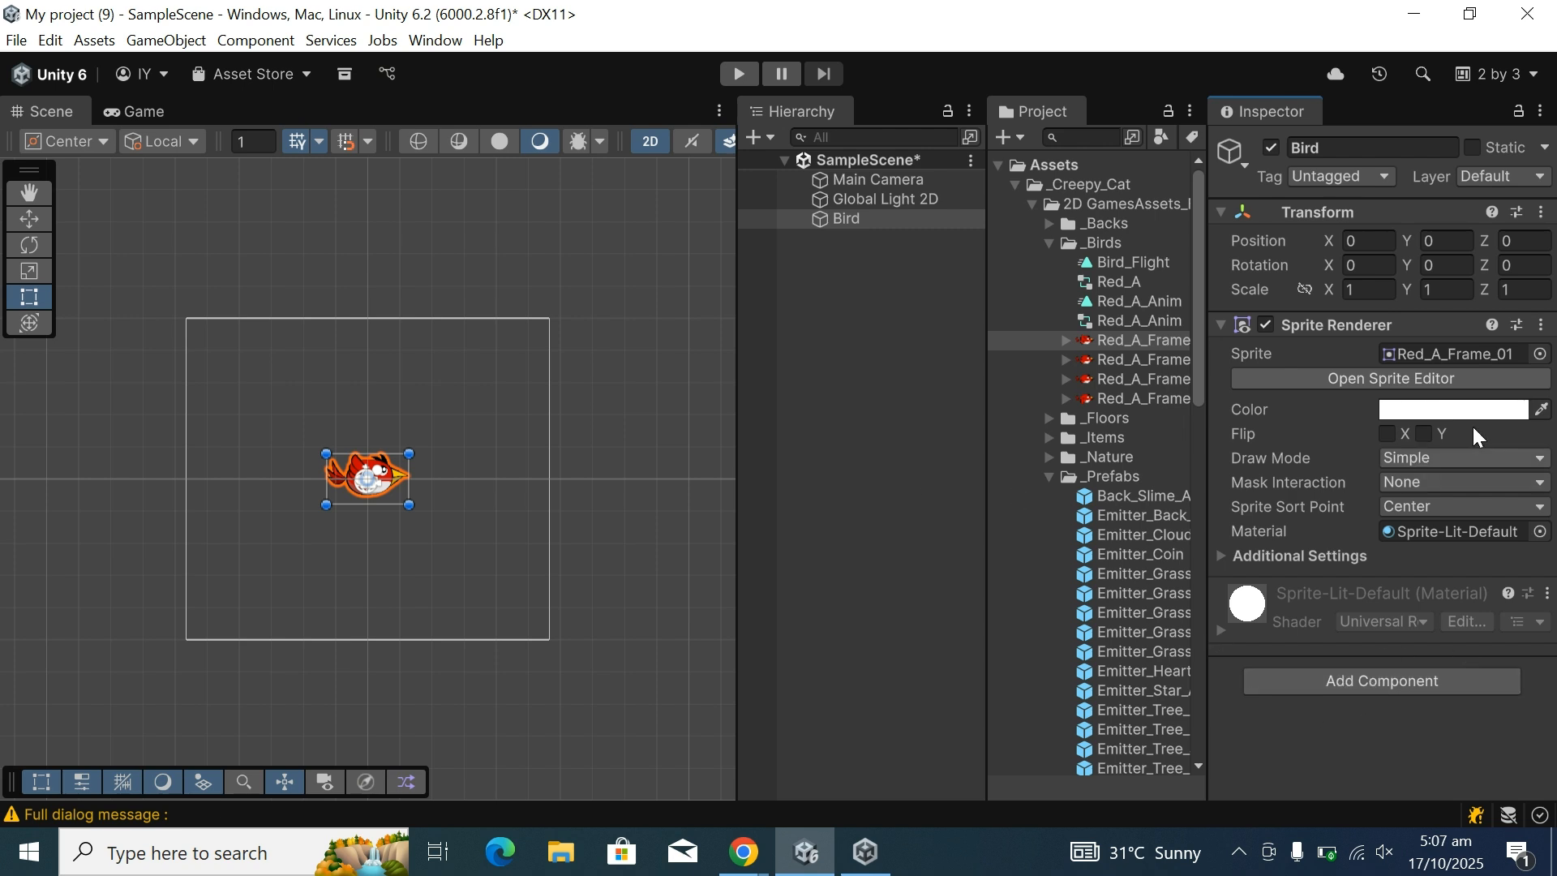
pyautogui.click(825, 652)
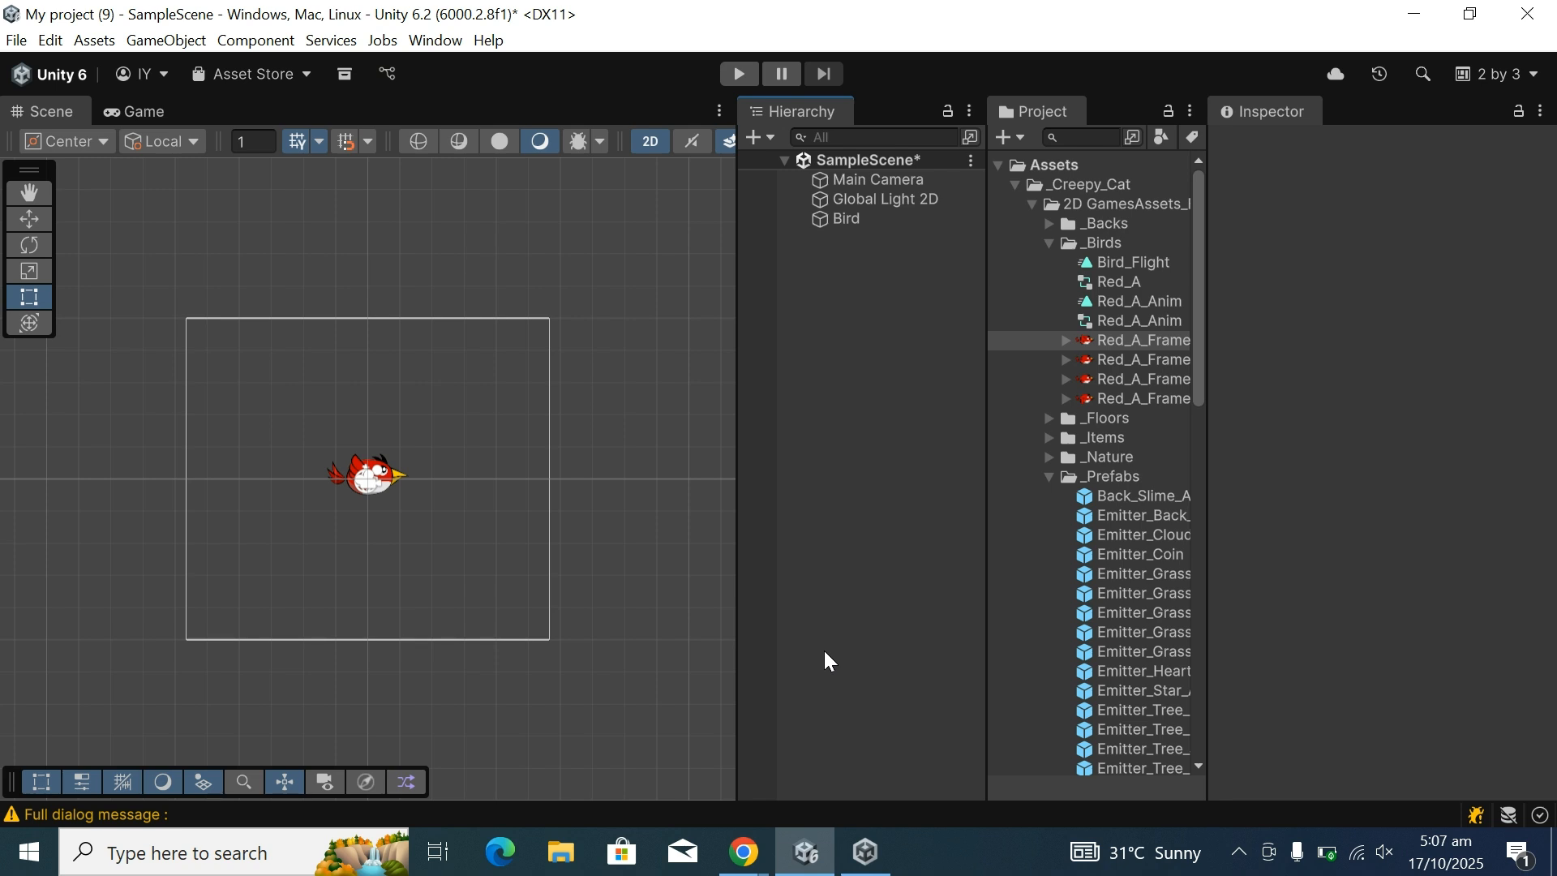
# Move the Bird above the camera icon to about X -0.1, Y 2.22.
pyautogui.click(393, 386)
pyautogui.click(361, 479)
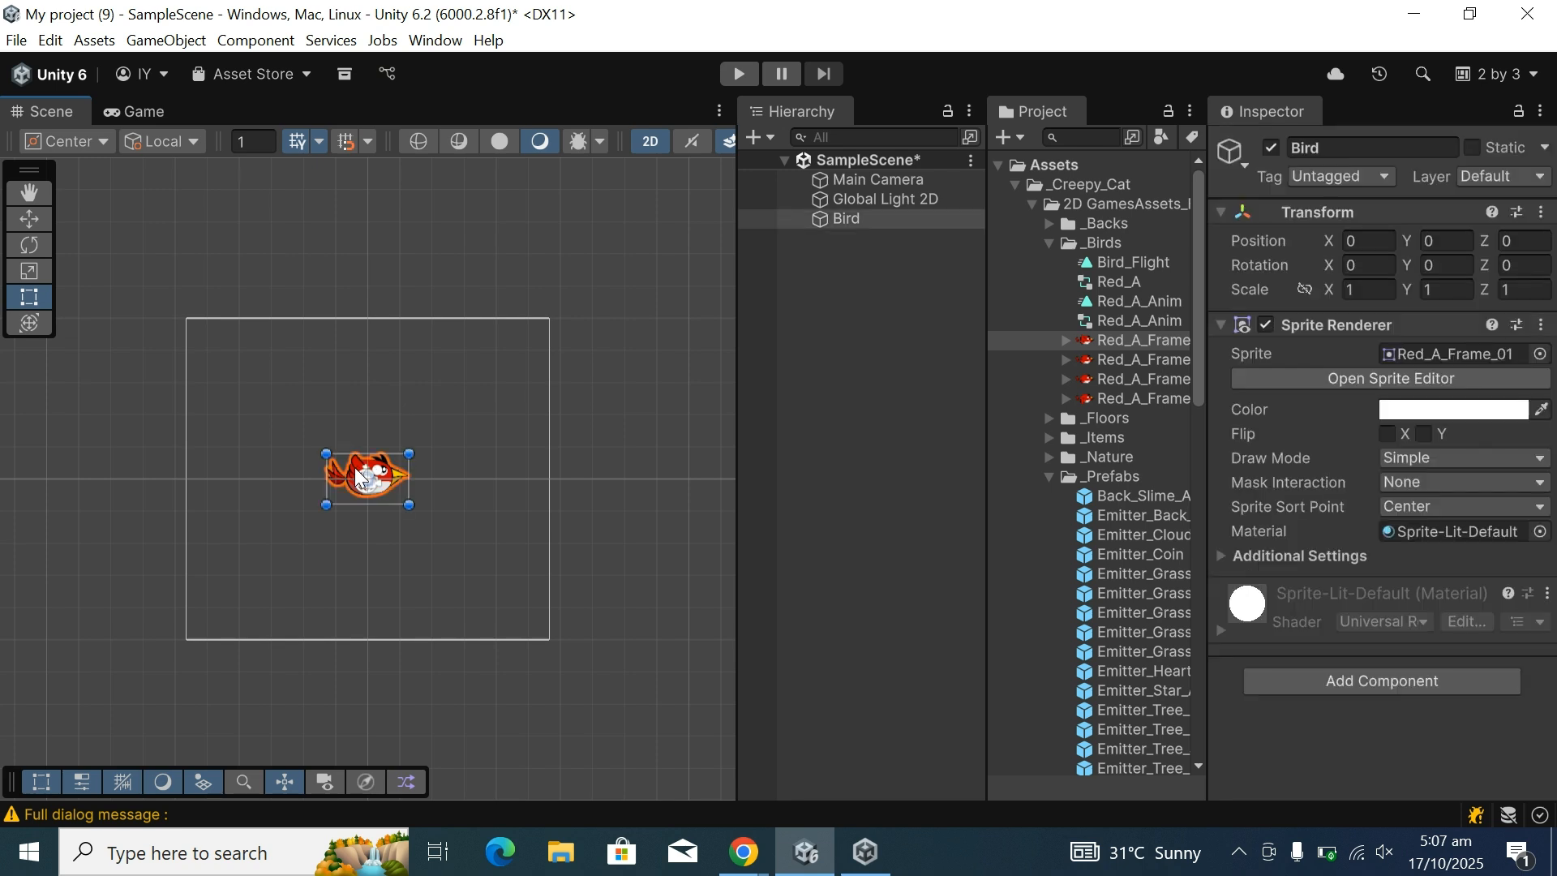
pyautogui.moveTo(397, 485); pyautogui.dragTo(388, 396)
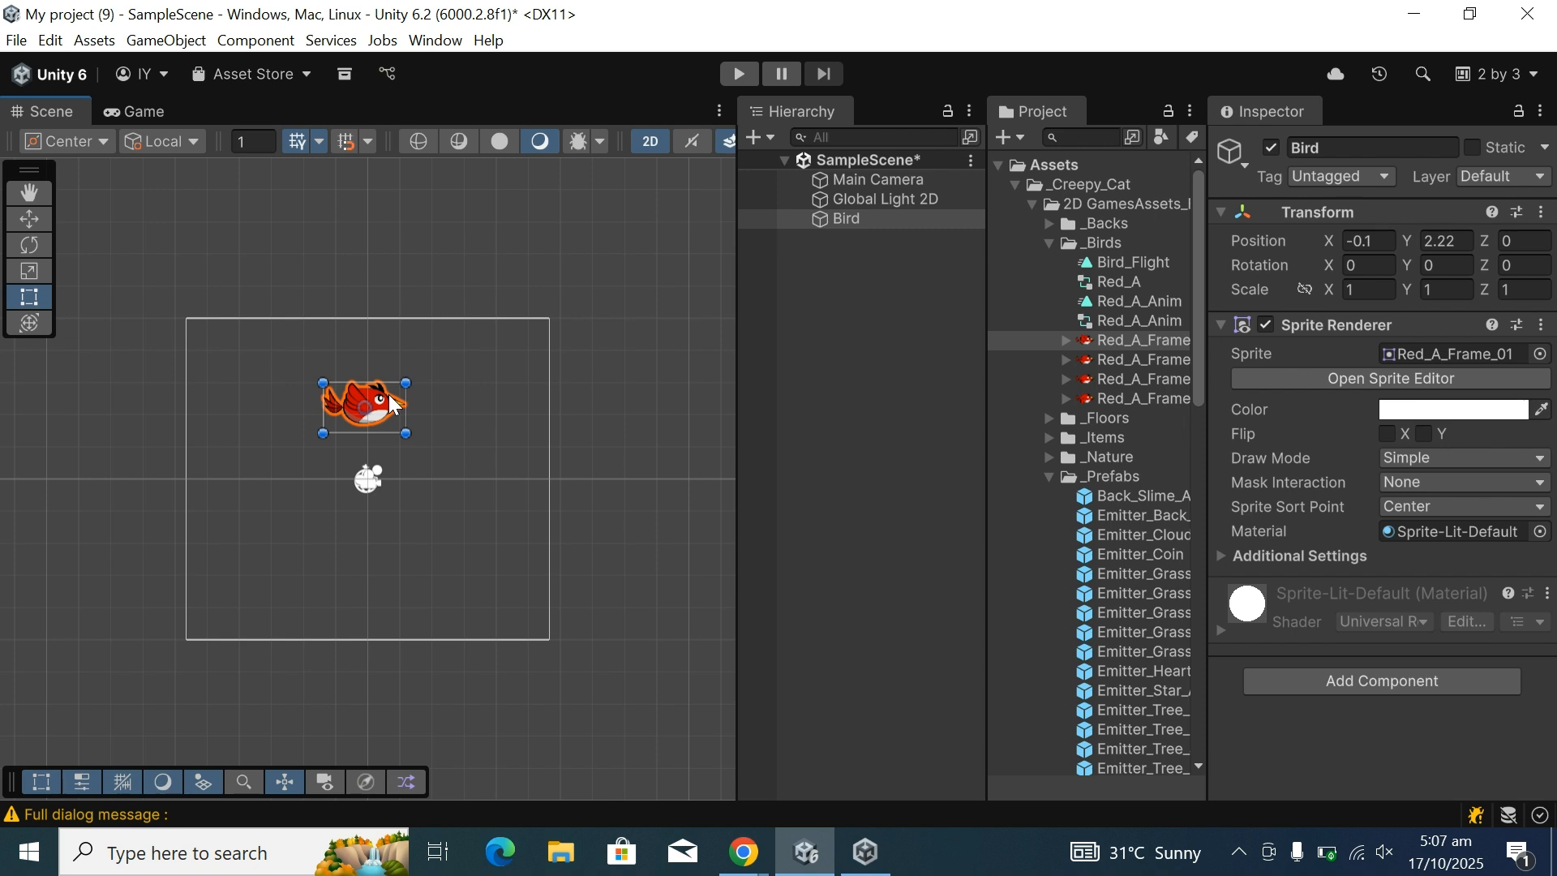
# Give the Inspector more room and add a Rigidbody 2D component to the Bird.
pyautogui.click(983, 472)
pyautogui.moveTo(983, 472); pyautogui.dragTo(945, 478)
pyautogui.moveTo(1203, 417); pyautogui.dragTo(1171, 434)
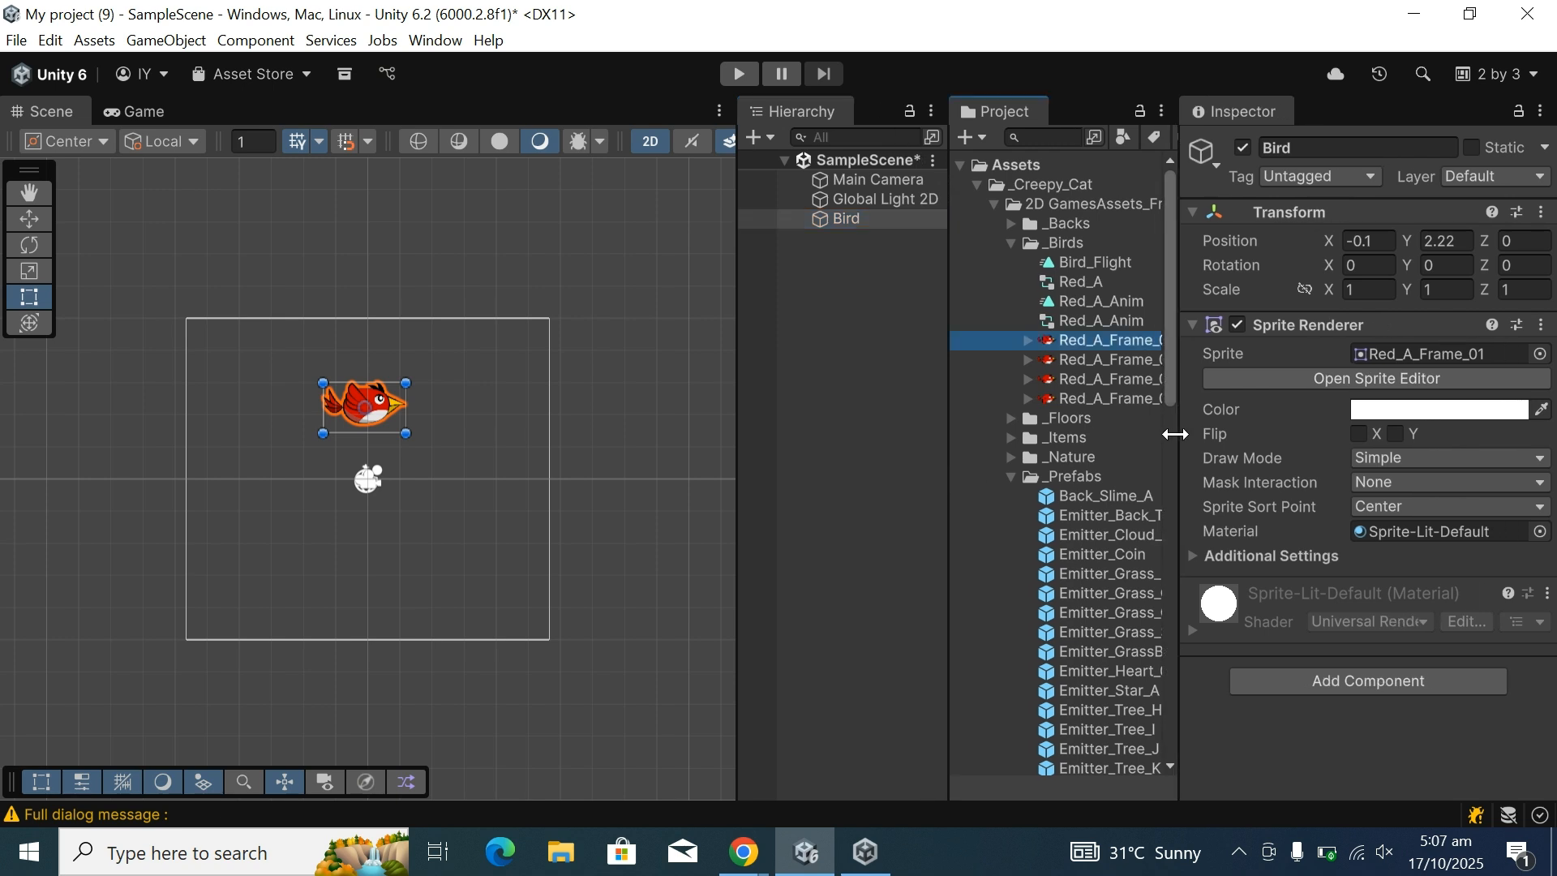
pyautogui.click(1352, 679)
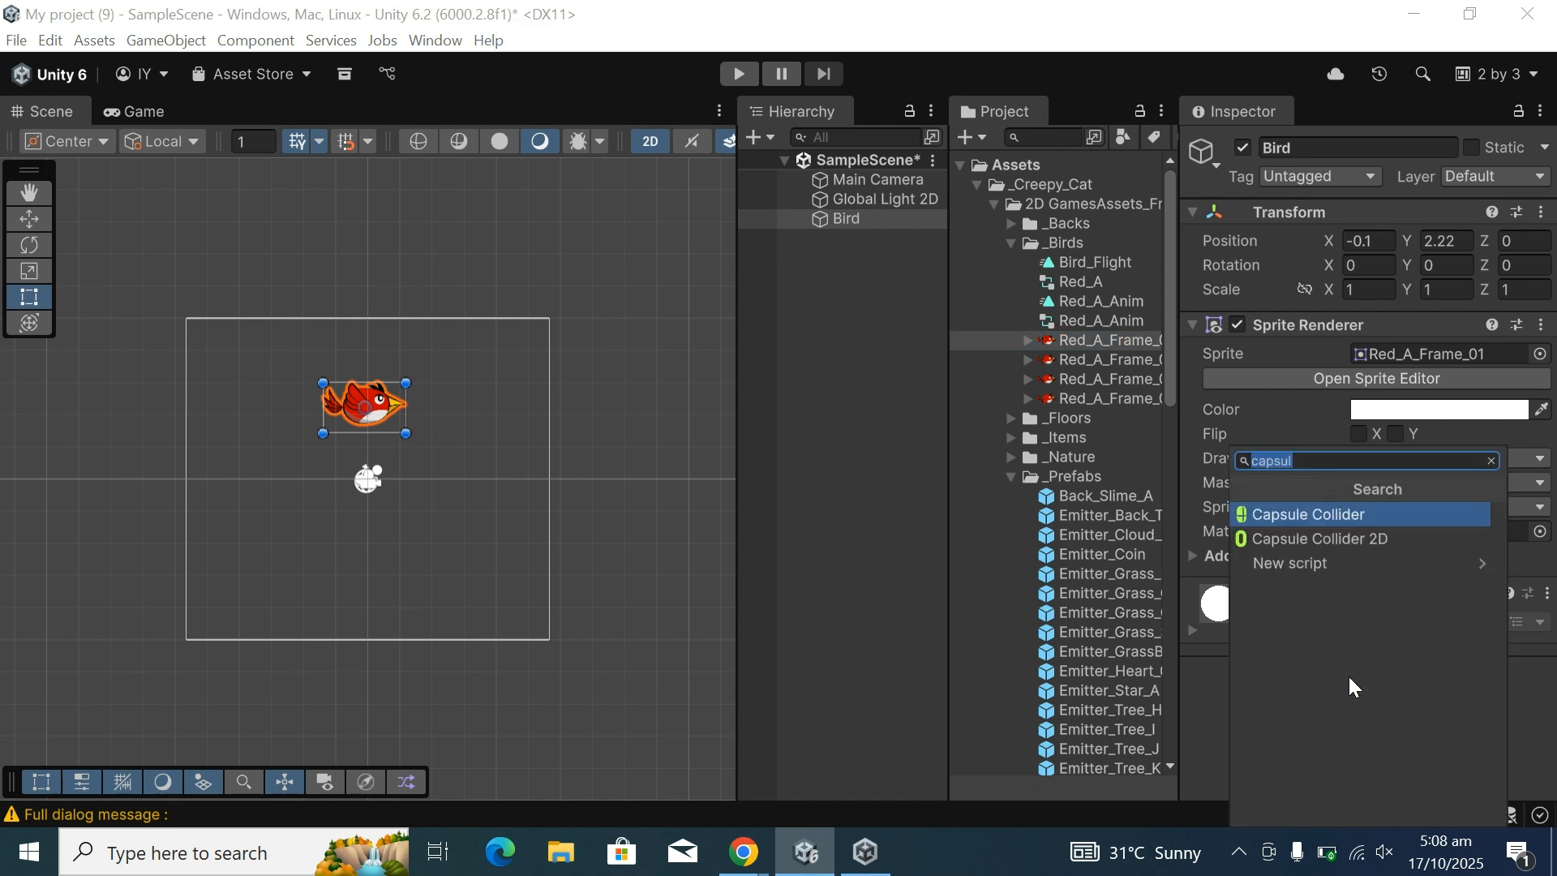
pyautogui.press('BackSpace')
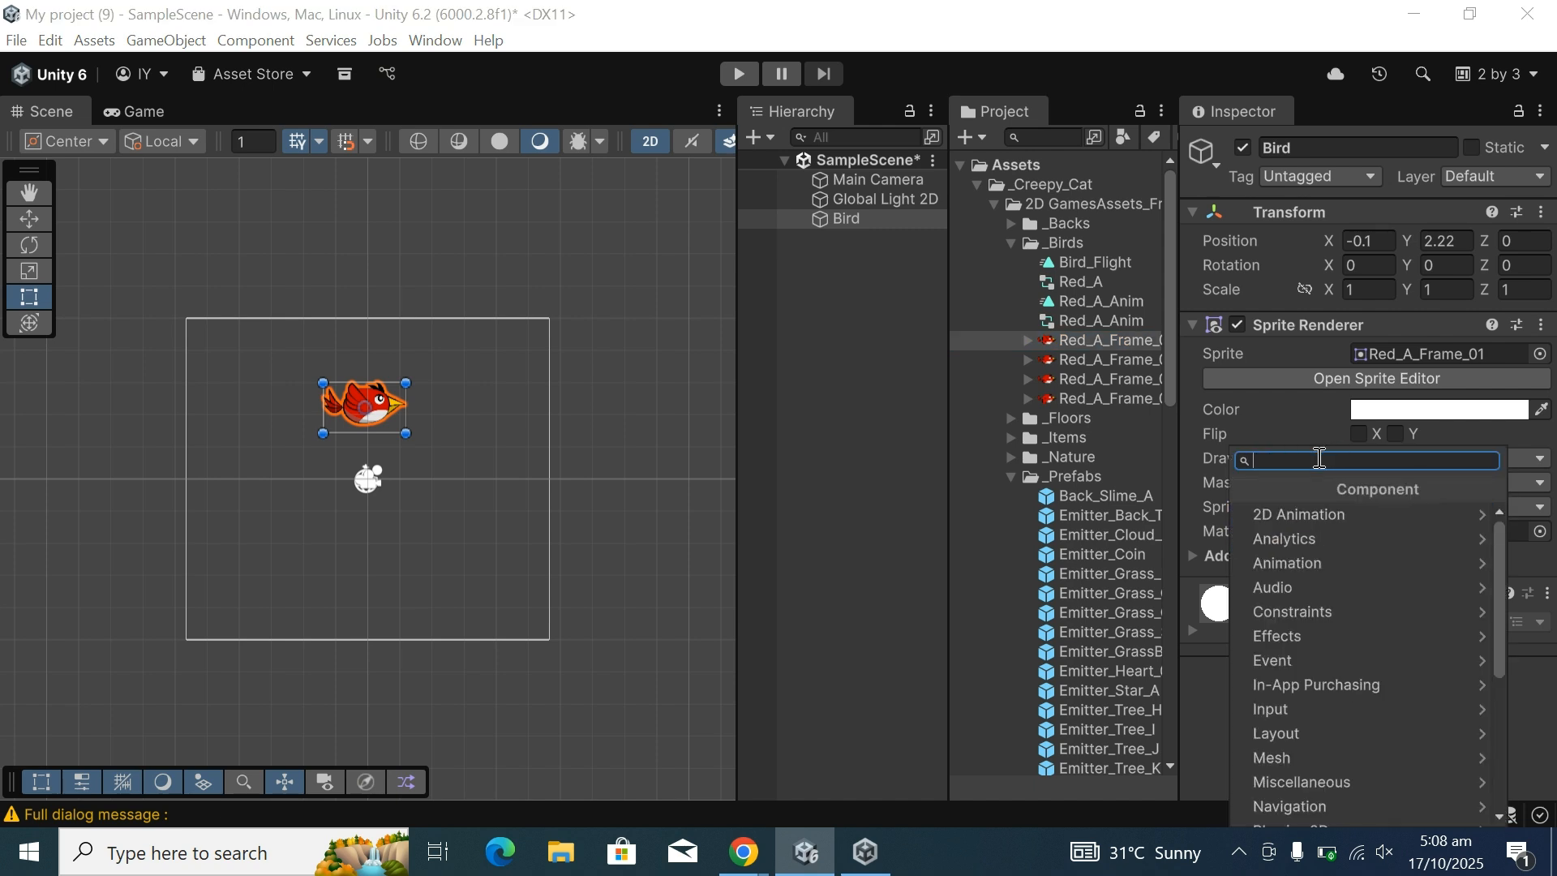
pyautogui.press('capslock')
pyautogui.write('R')
pyautogui.press('capslock')
pyautogui.write('igid')
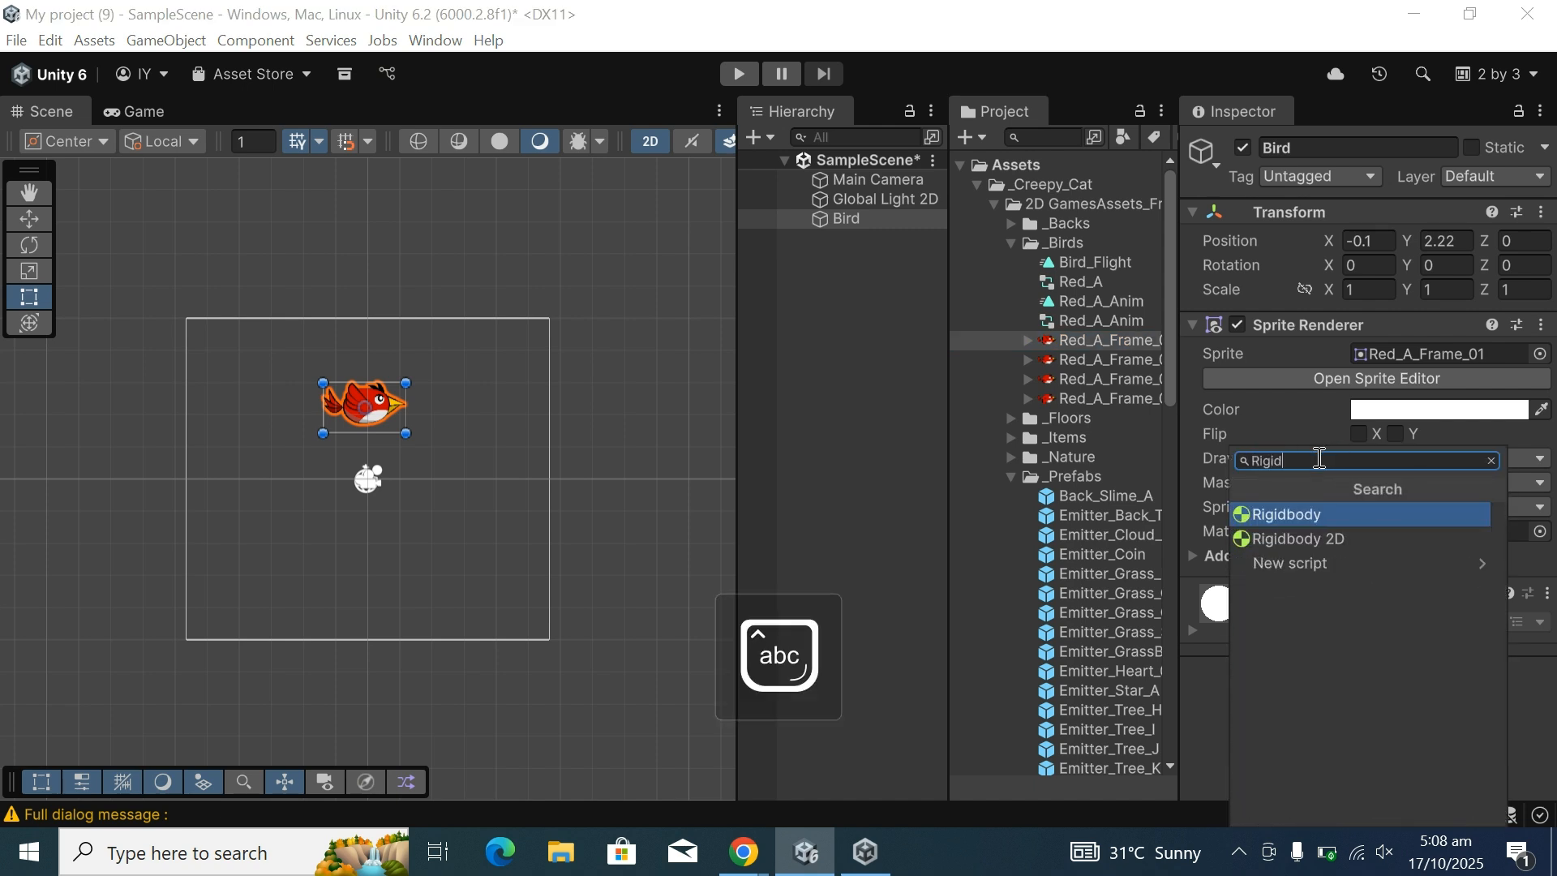
pyautogui.click(1343, 542)
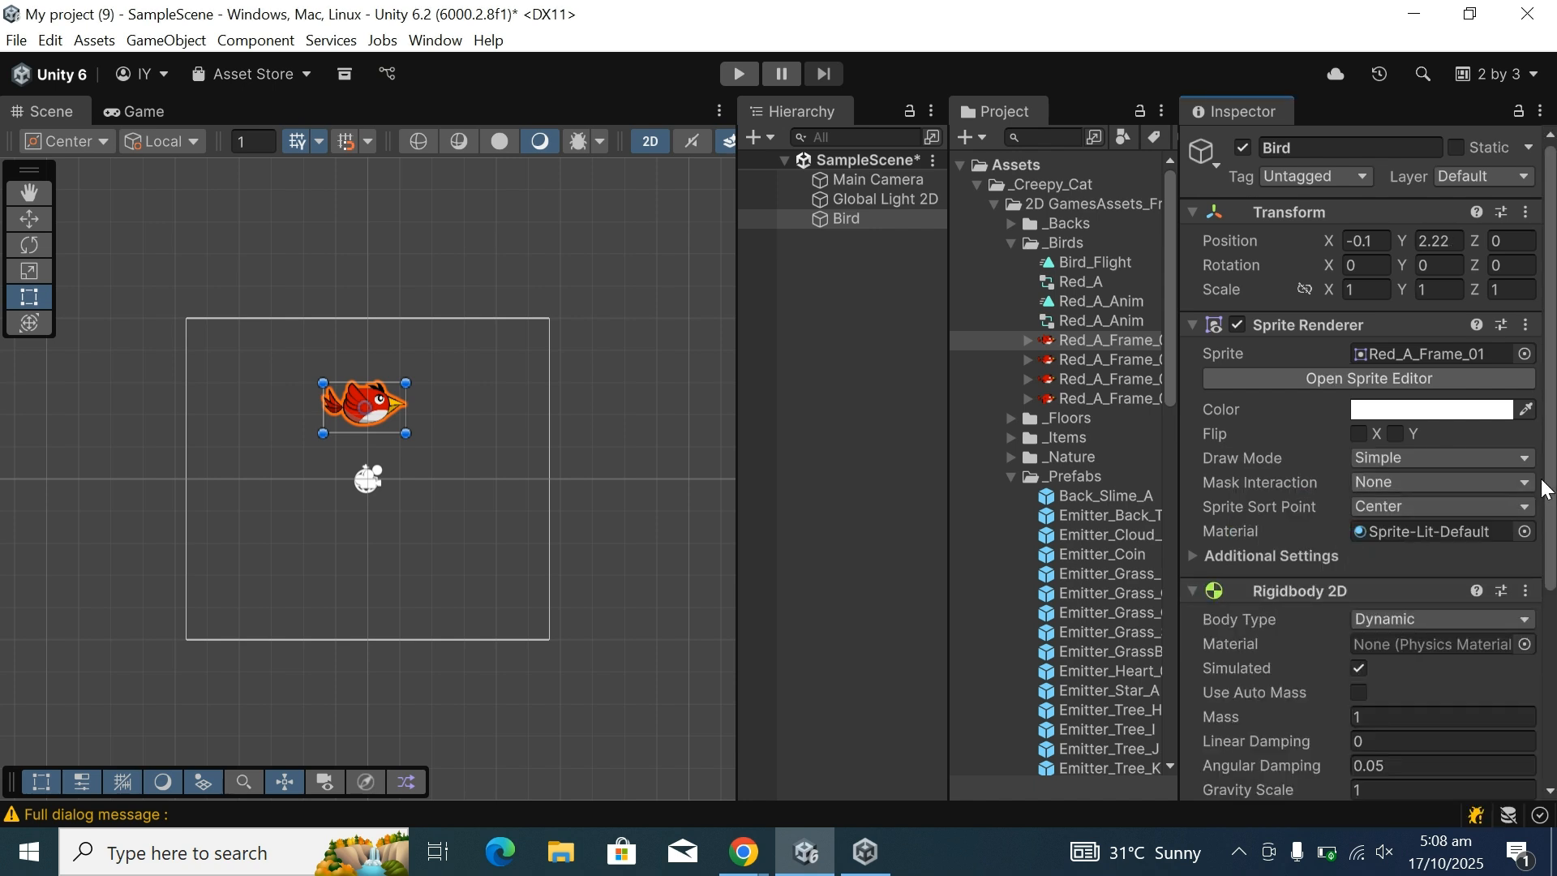
pyautogui.moveTo(1545, 489); pyautogui.dragTo(1535, 646)
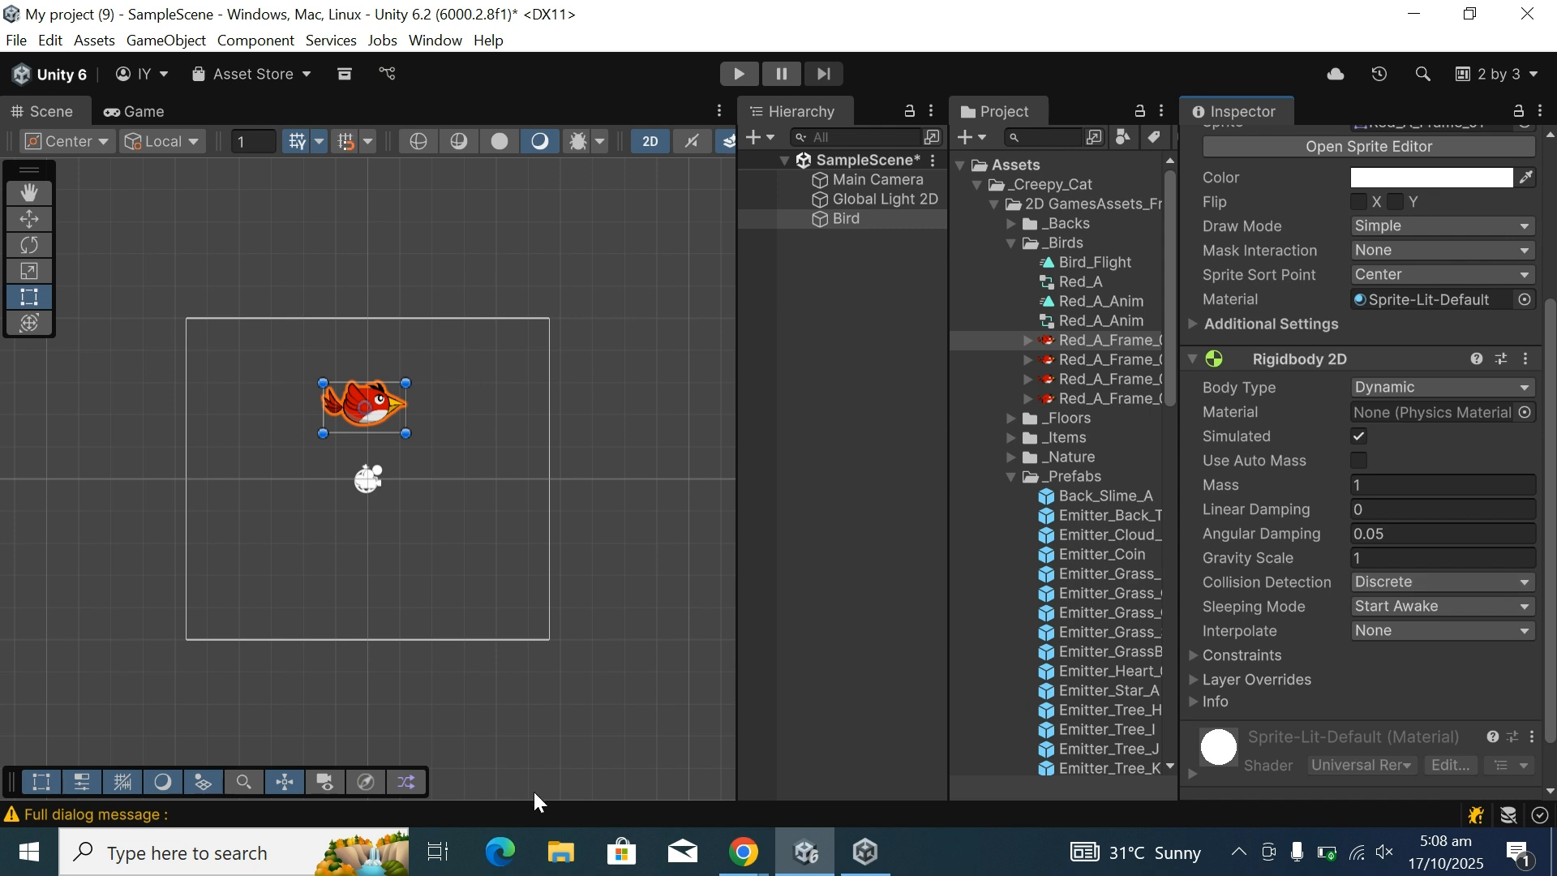
# Clear the warning from the Console and close the Console window.
pyautogui.click(99, 815)
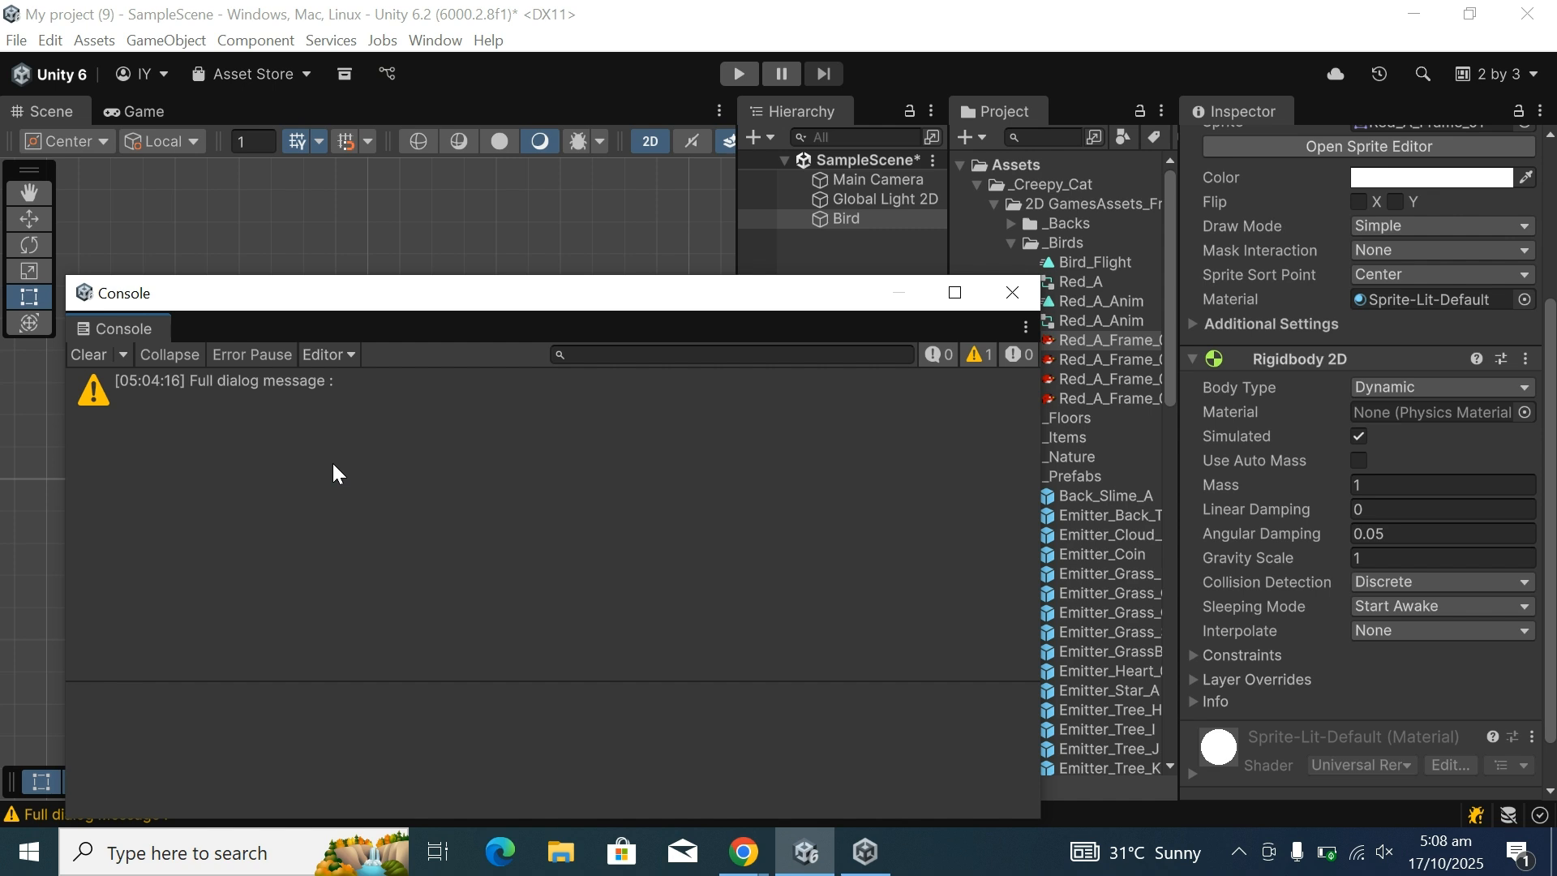
pyautogui.click(89, 359)
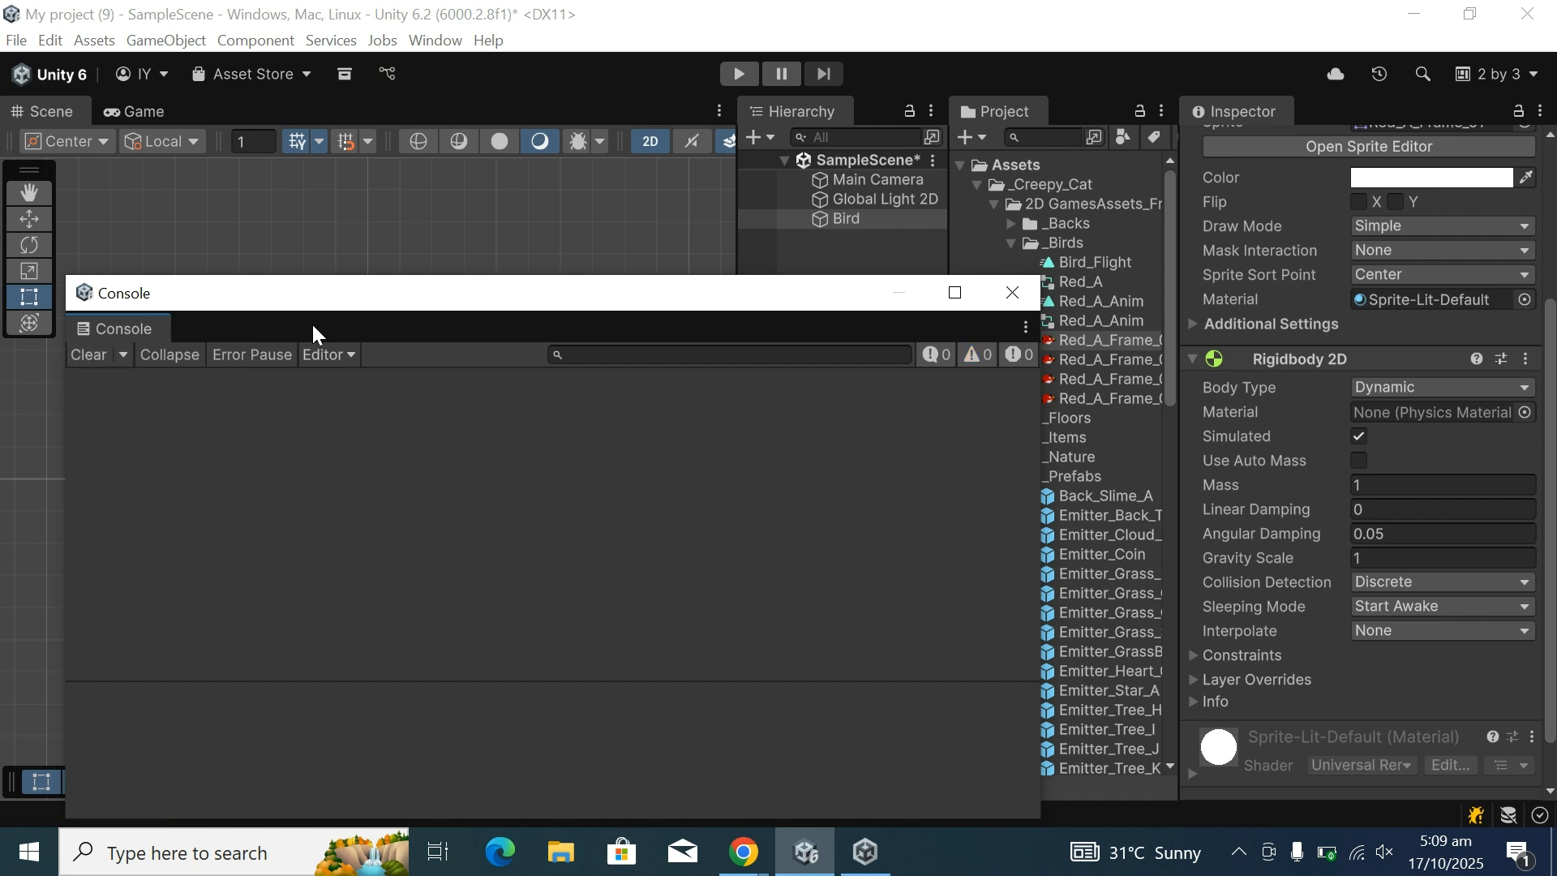
pyautogui.click(1010, 293)
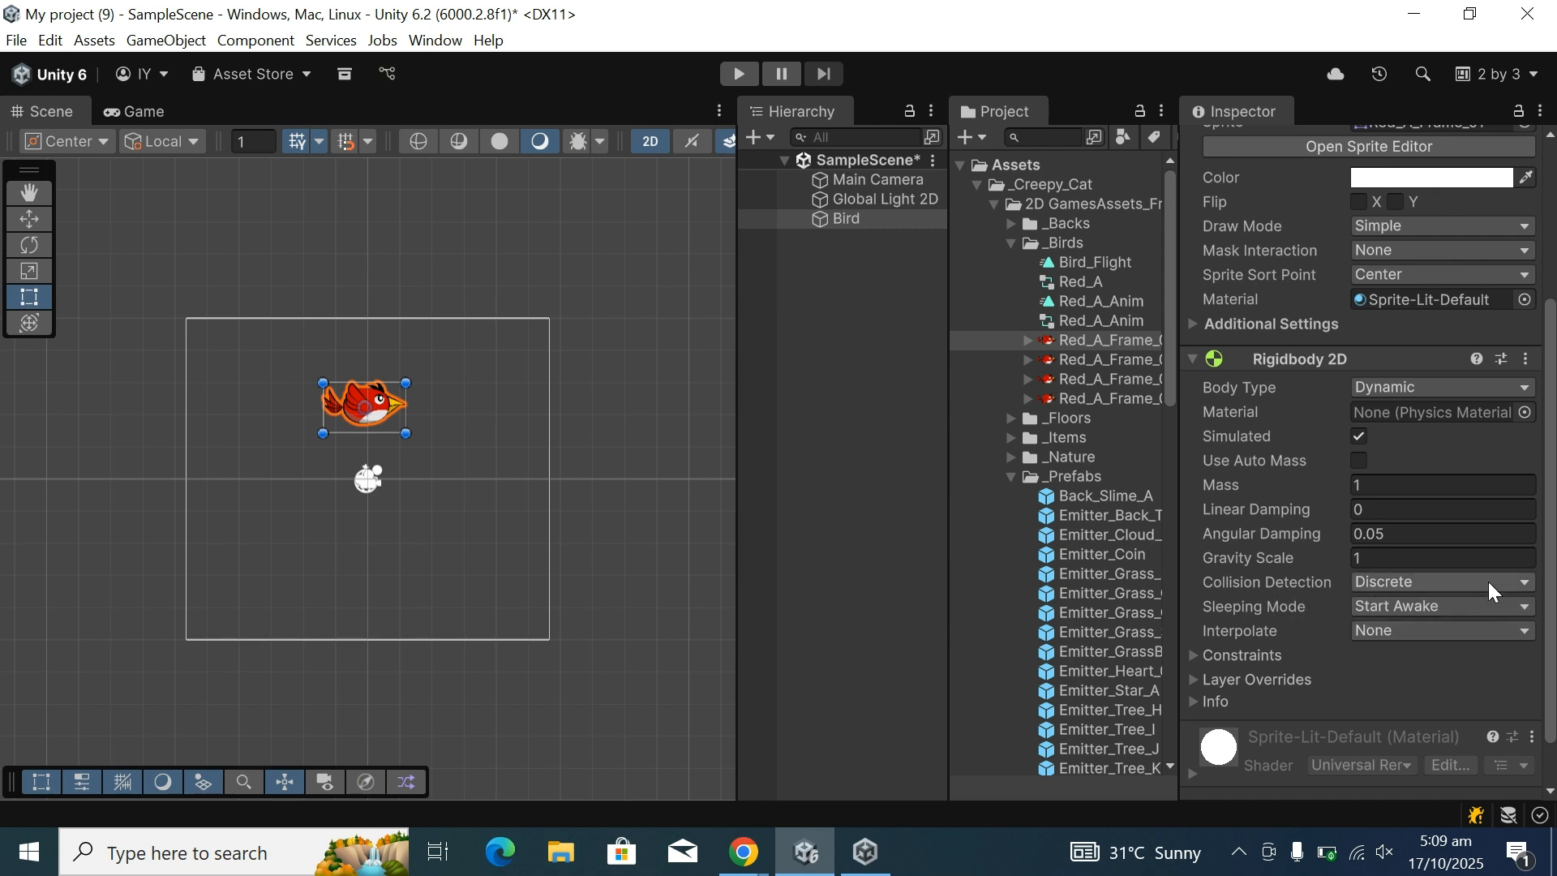
# Set the Bird's Rigidbody 2D collision detection to Continuous and collapse the component.
pyautogui.click(1522, 587)
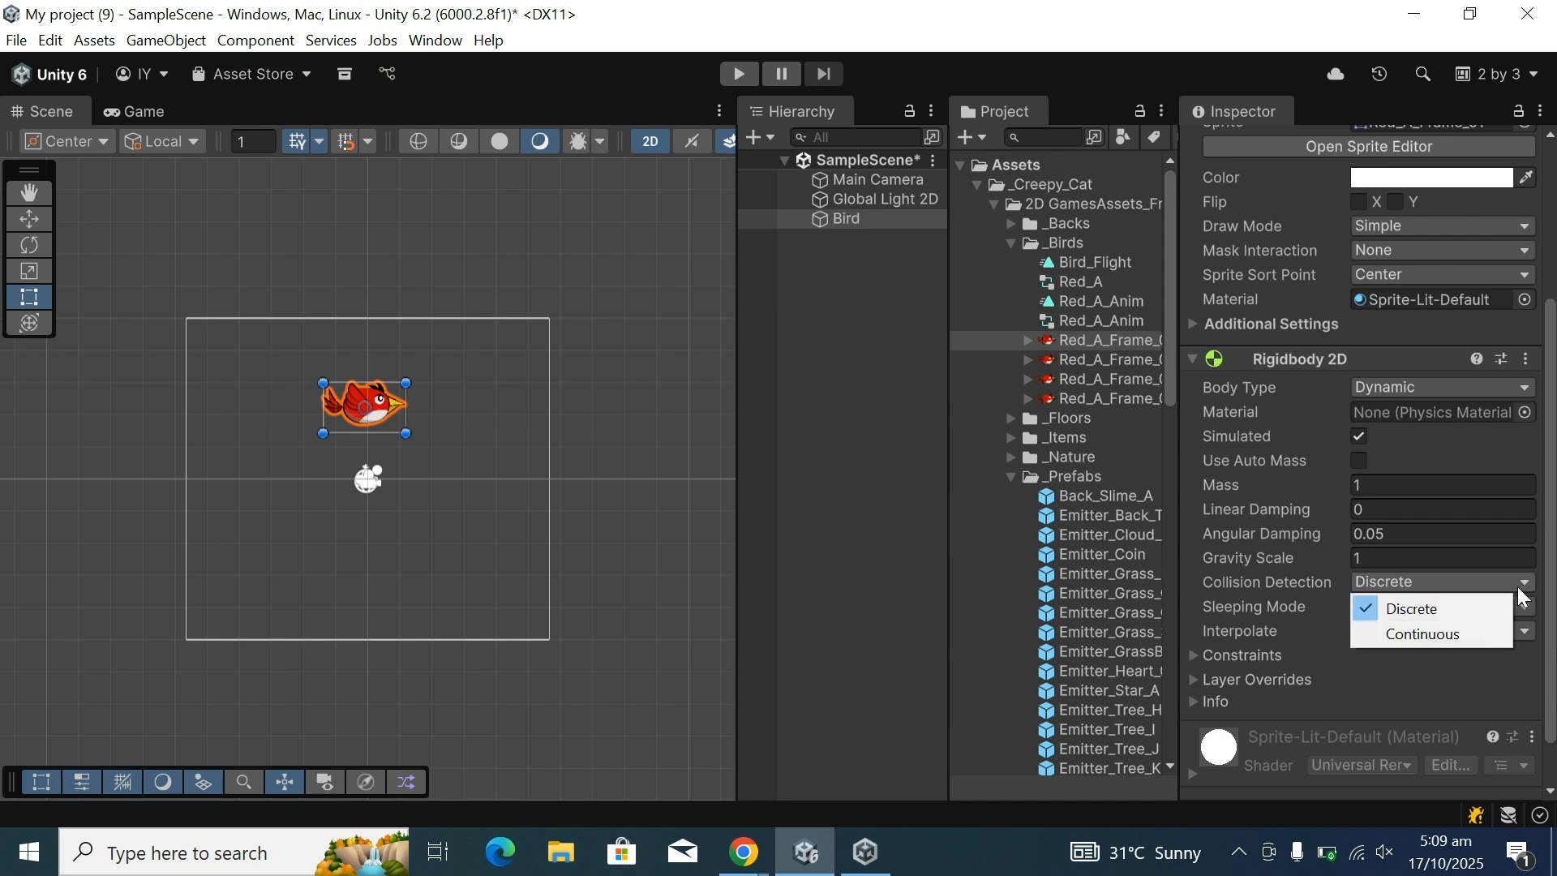
pyautogui.click(1475, 638)
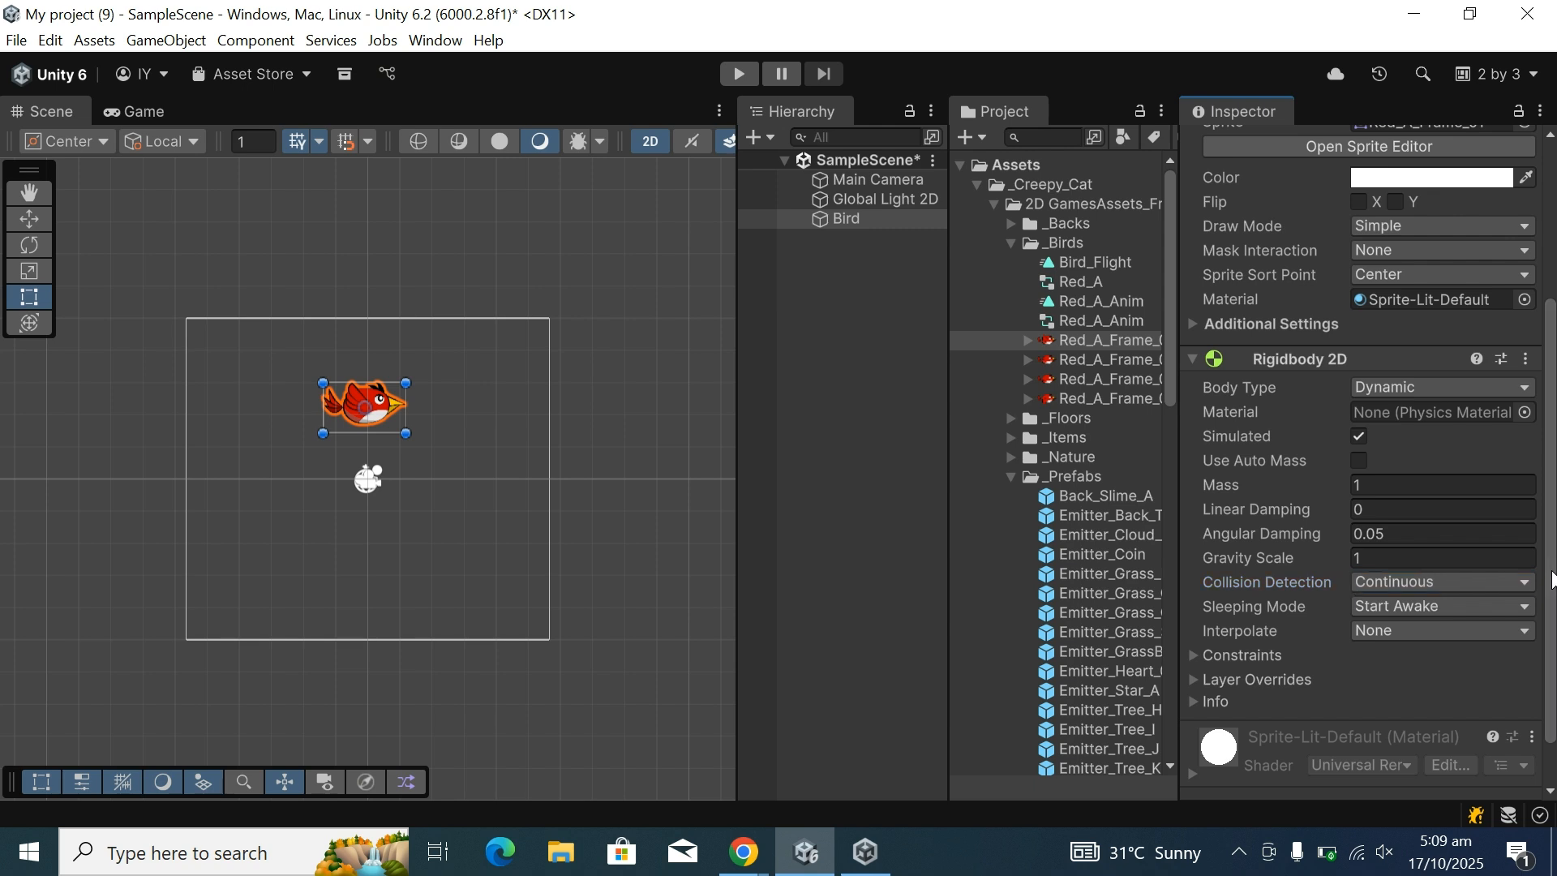
pyautogui.scroll(-2, 1552, 579)
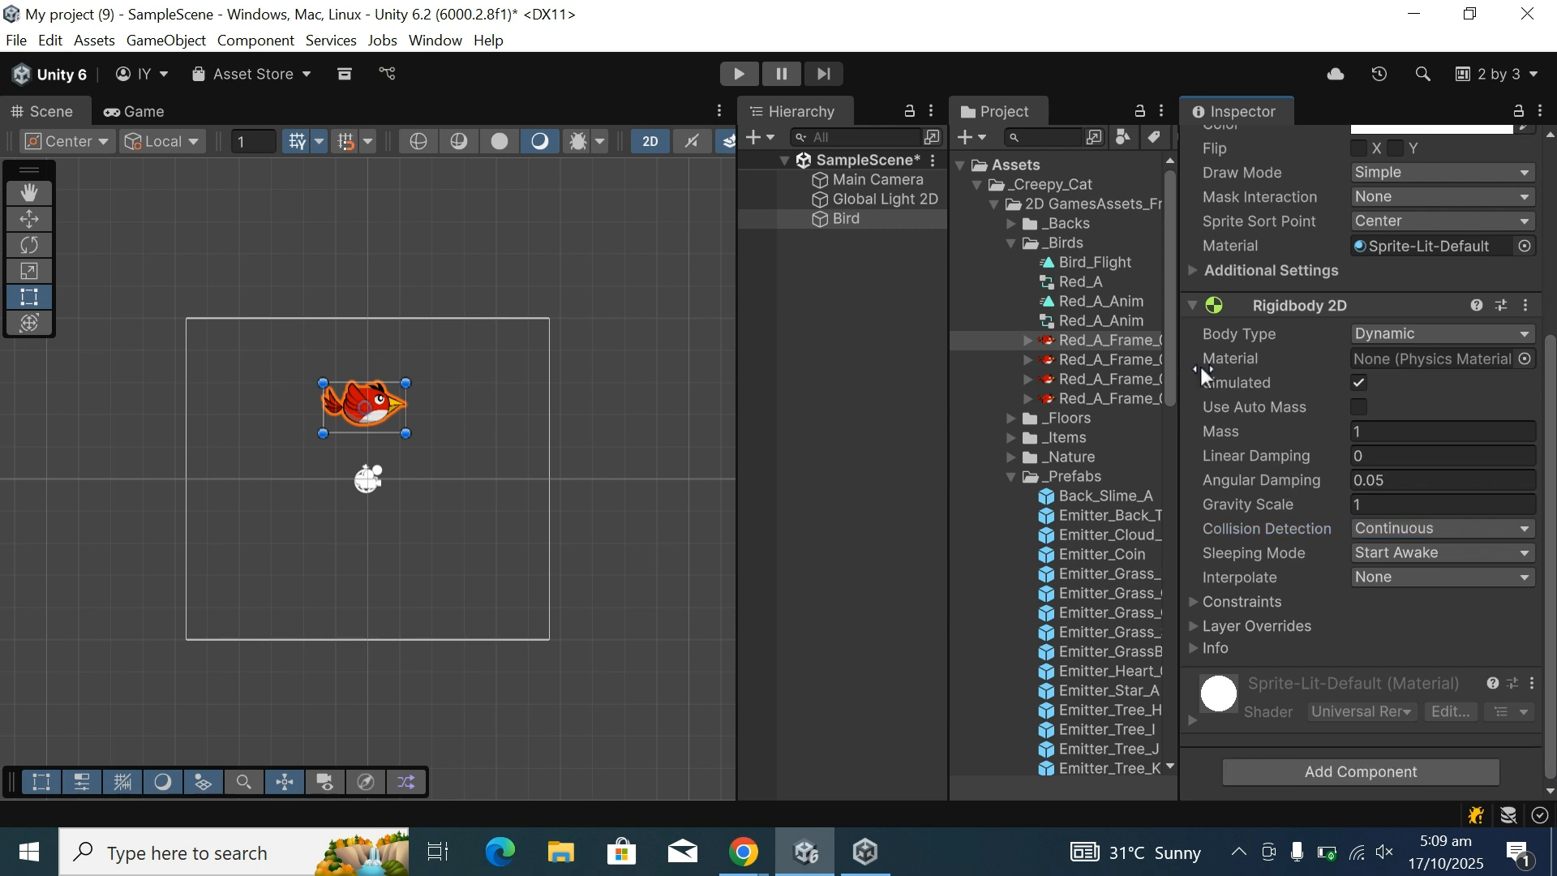
pyautogui.click(1199, 307)
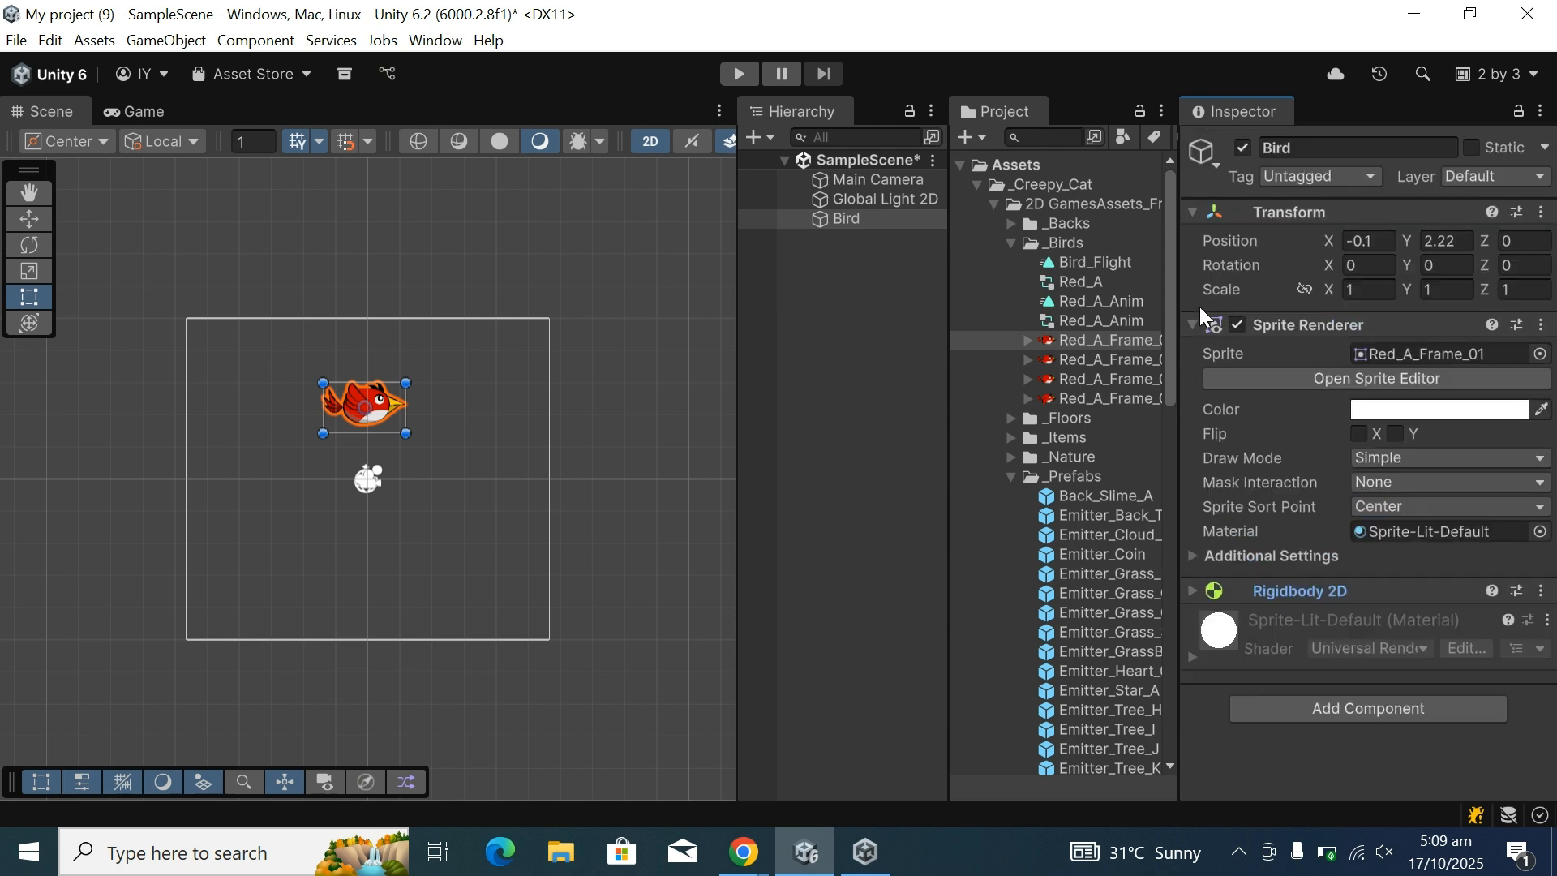
# Play-test the scene to check the Bird's gravity in the Game and Scene views, and stop playback.
pyautogui.click(735, 71)
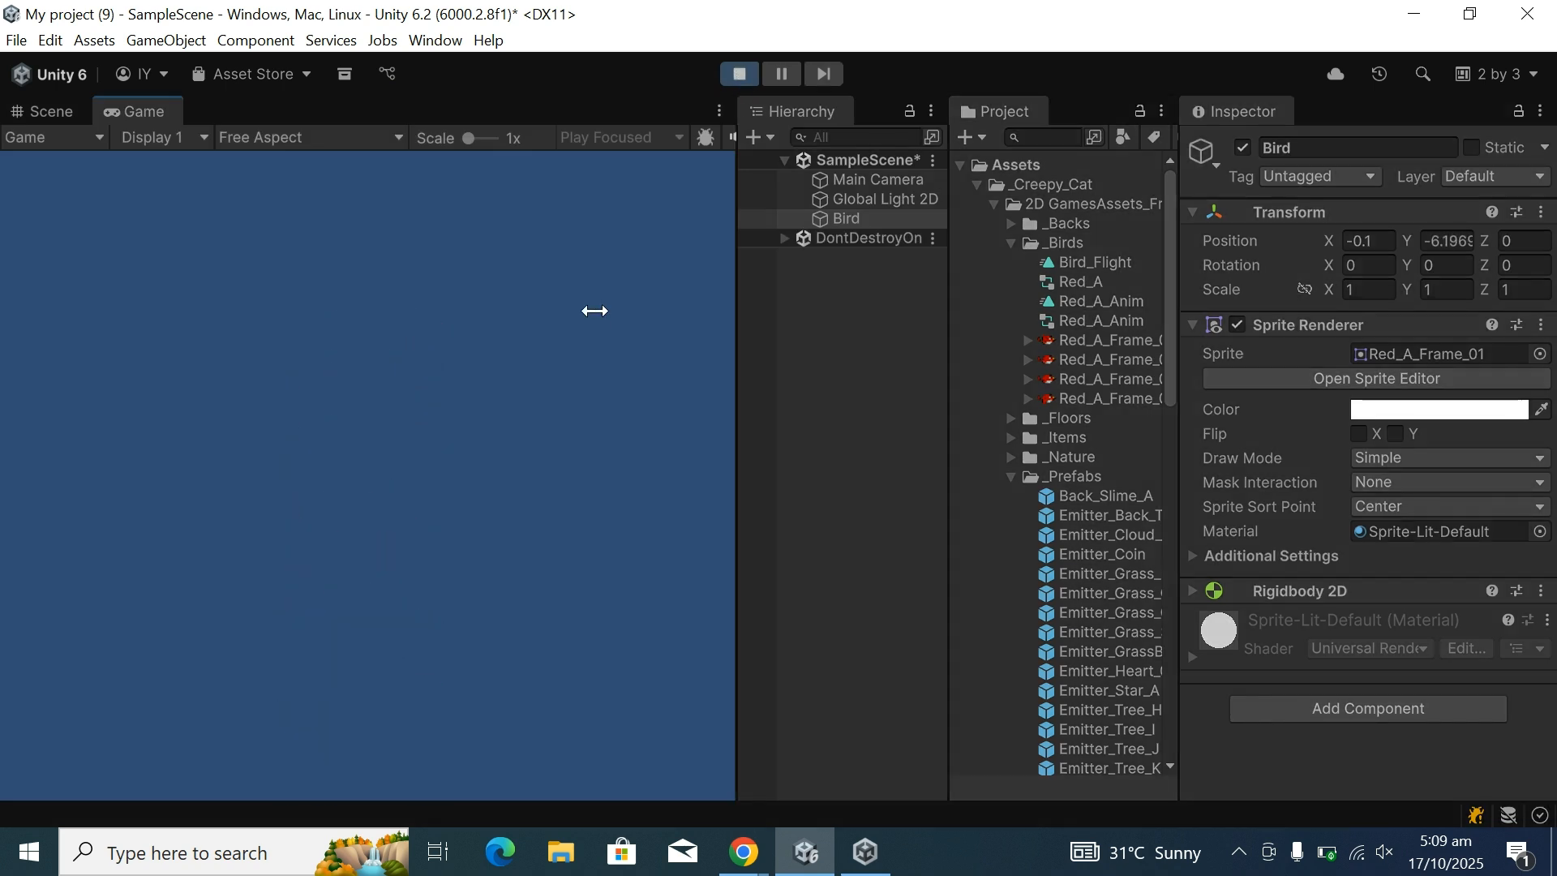
pyautogui.click(64, 114)
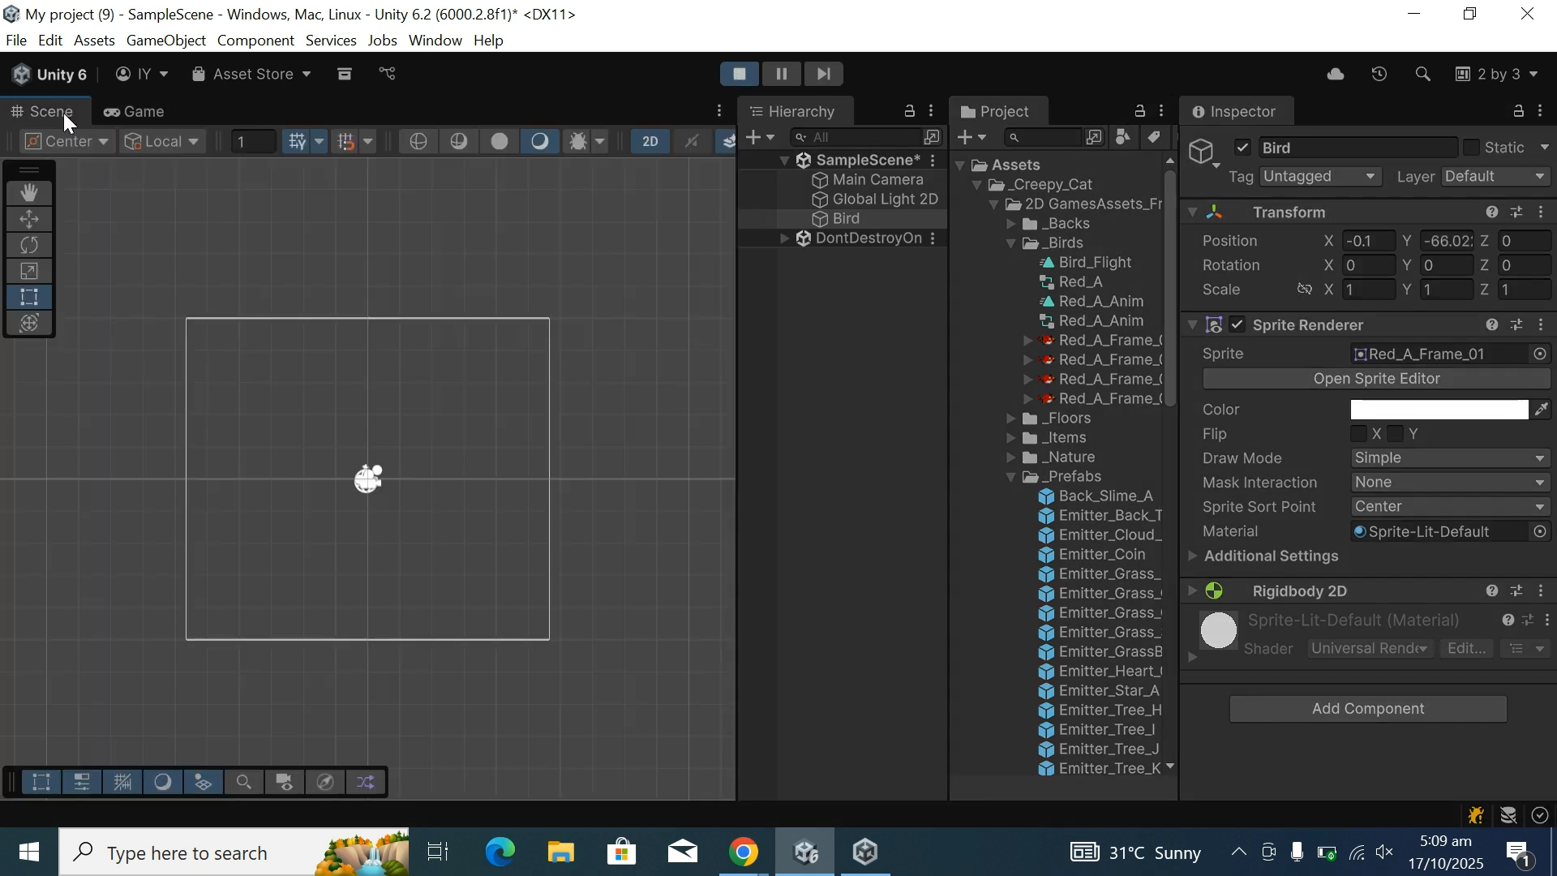
pyautogui.click(738, 75)
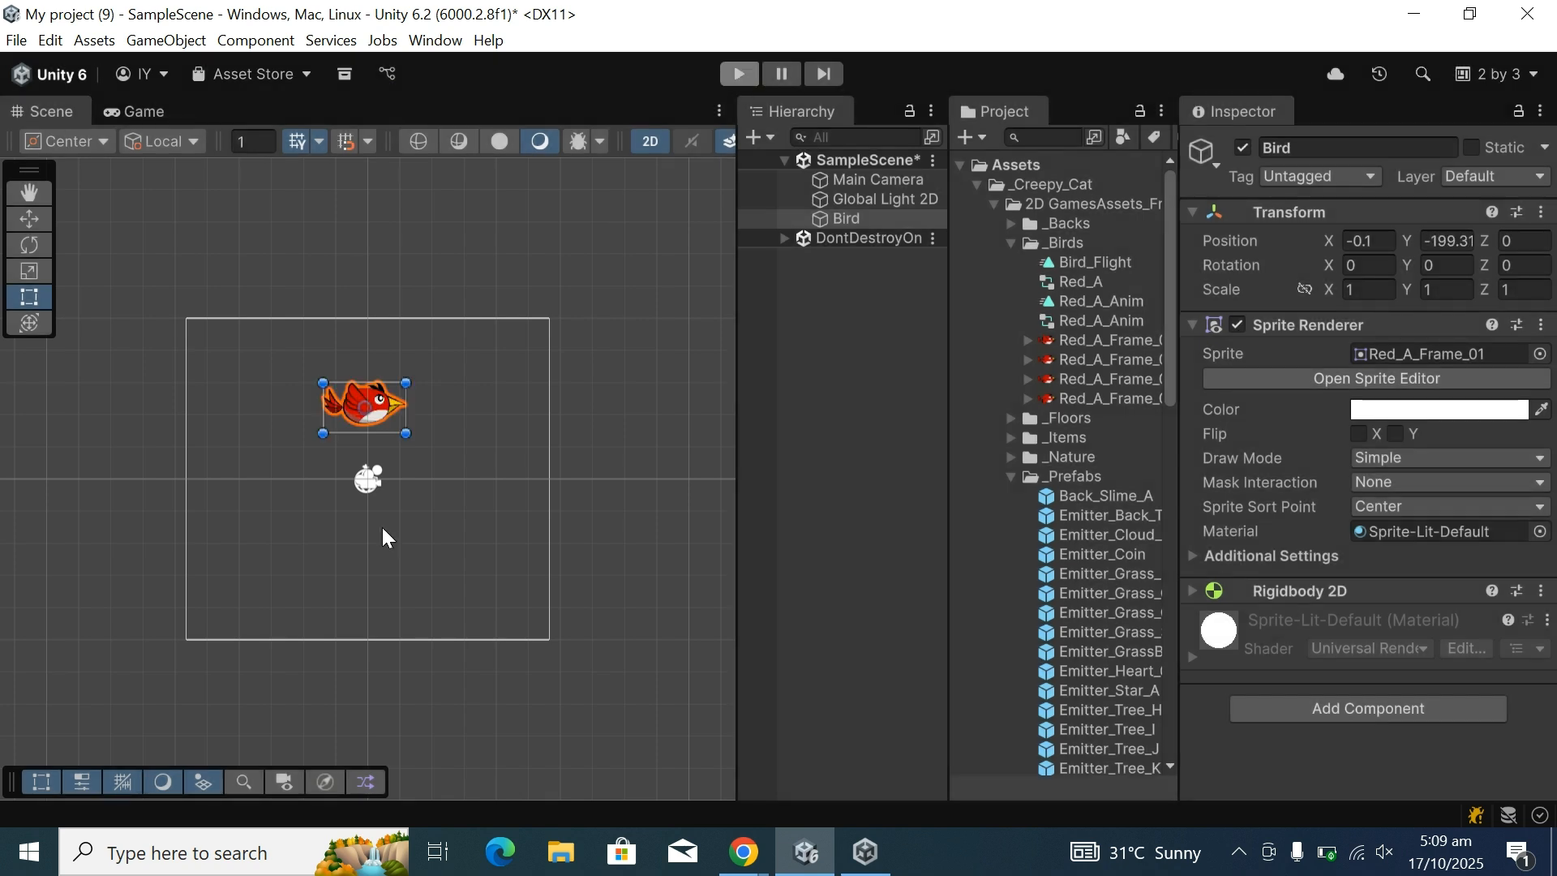
# Add a Circle Collider 2D component to the Bird.
pyautogui.click(372, 408)
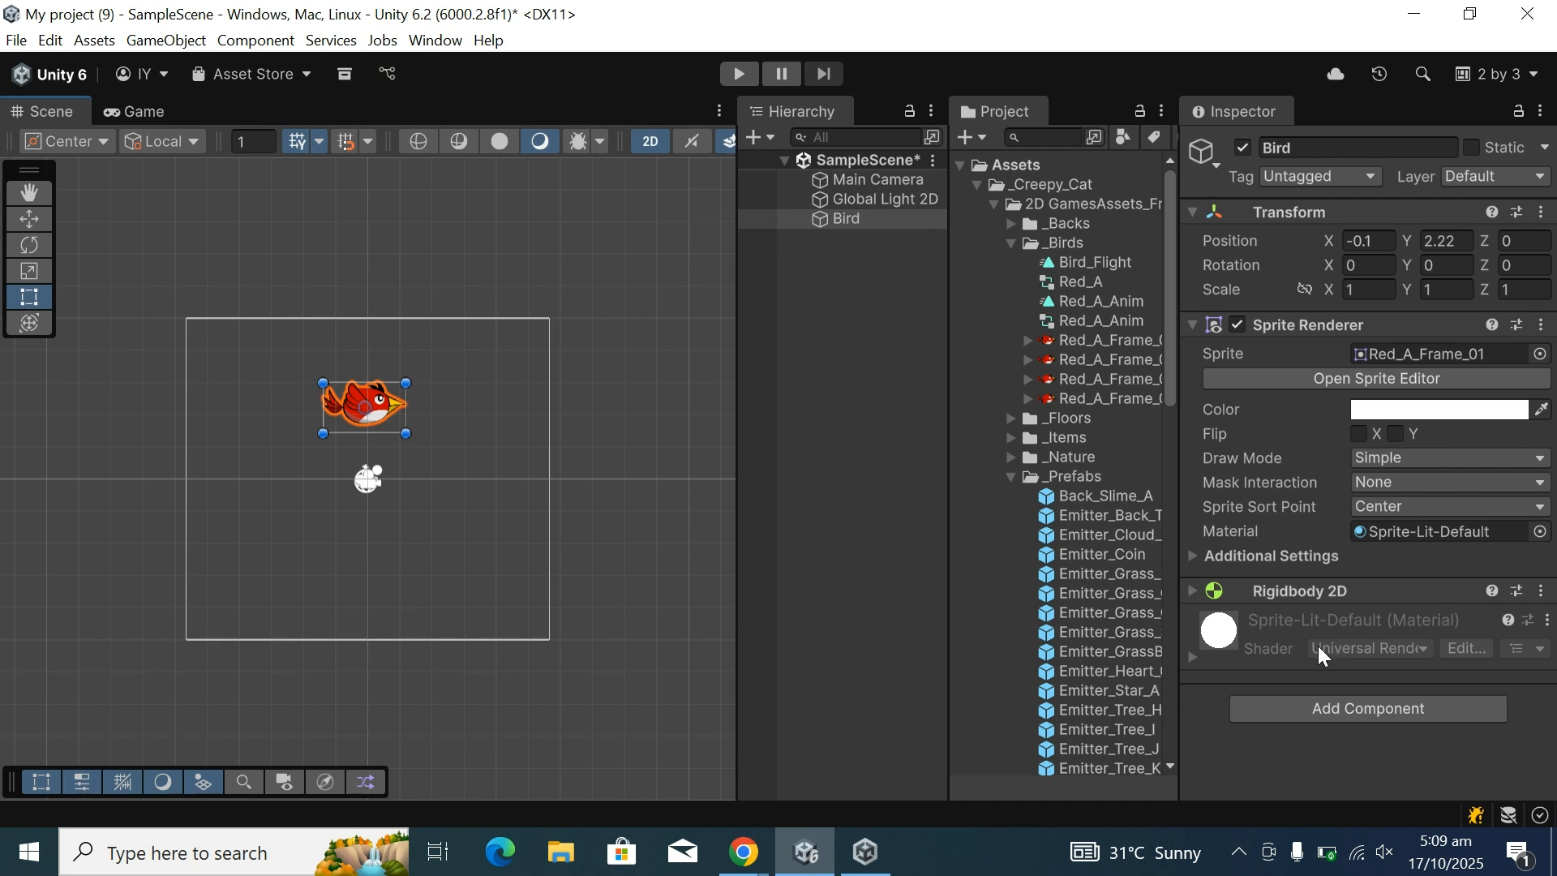
pyautogui.click(1306, 713)
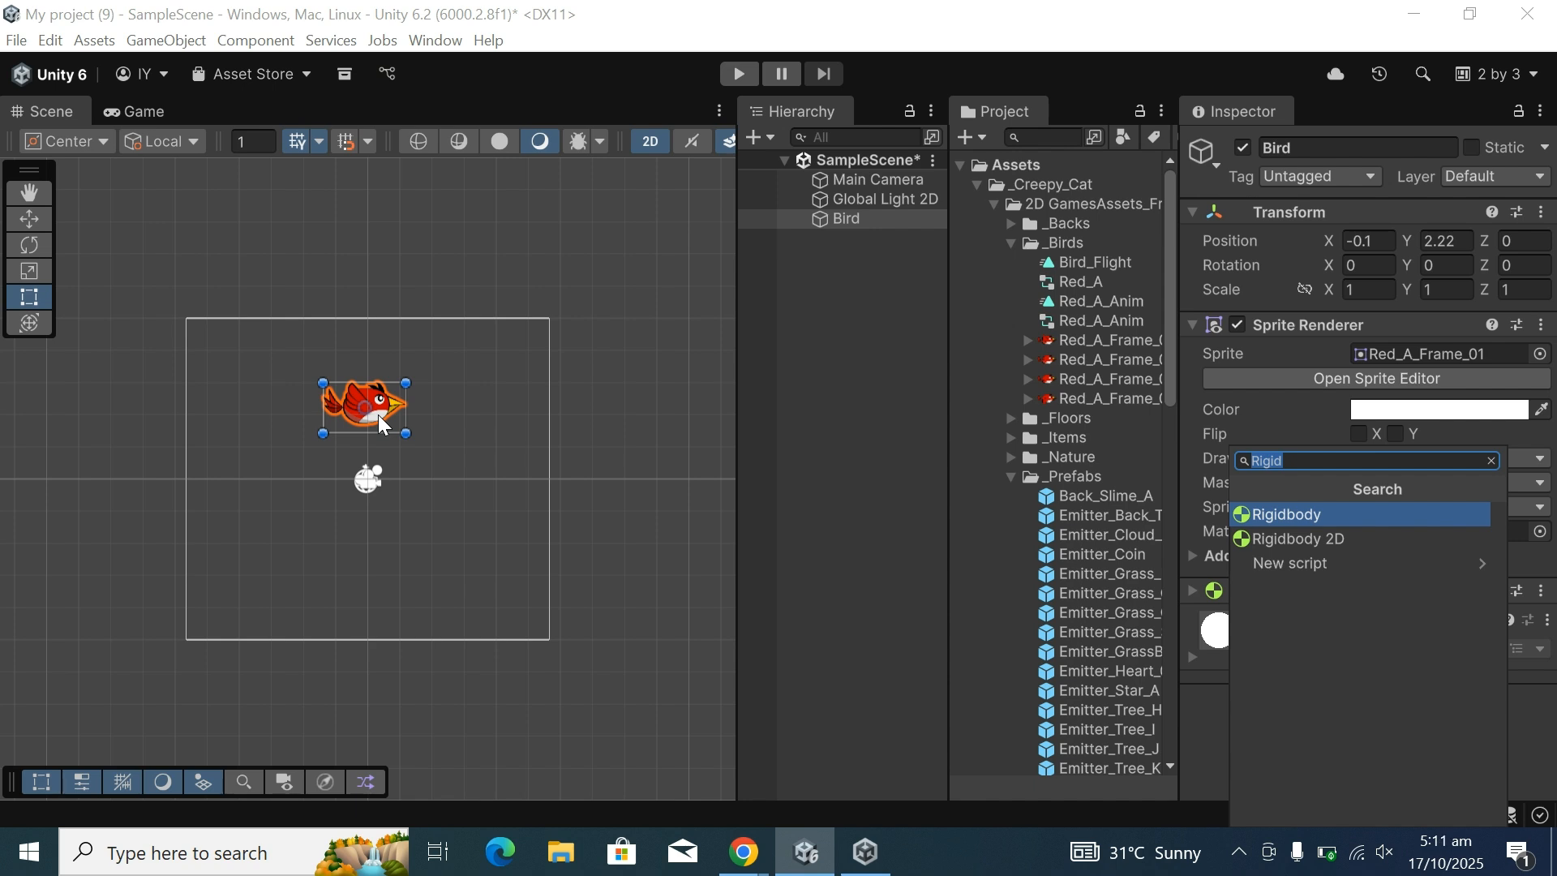
pyautogui.press('BackSpace')
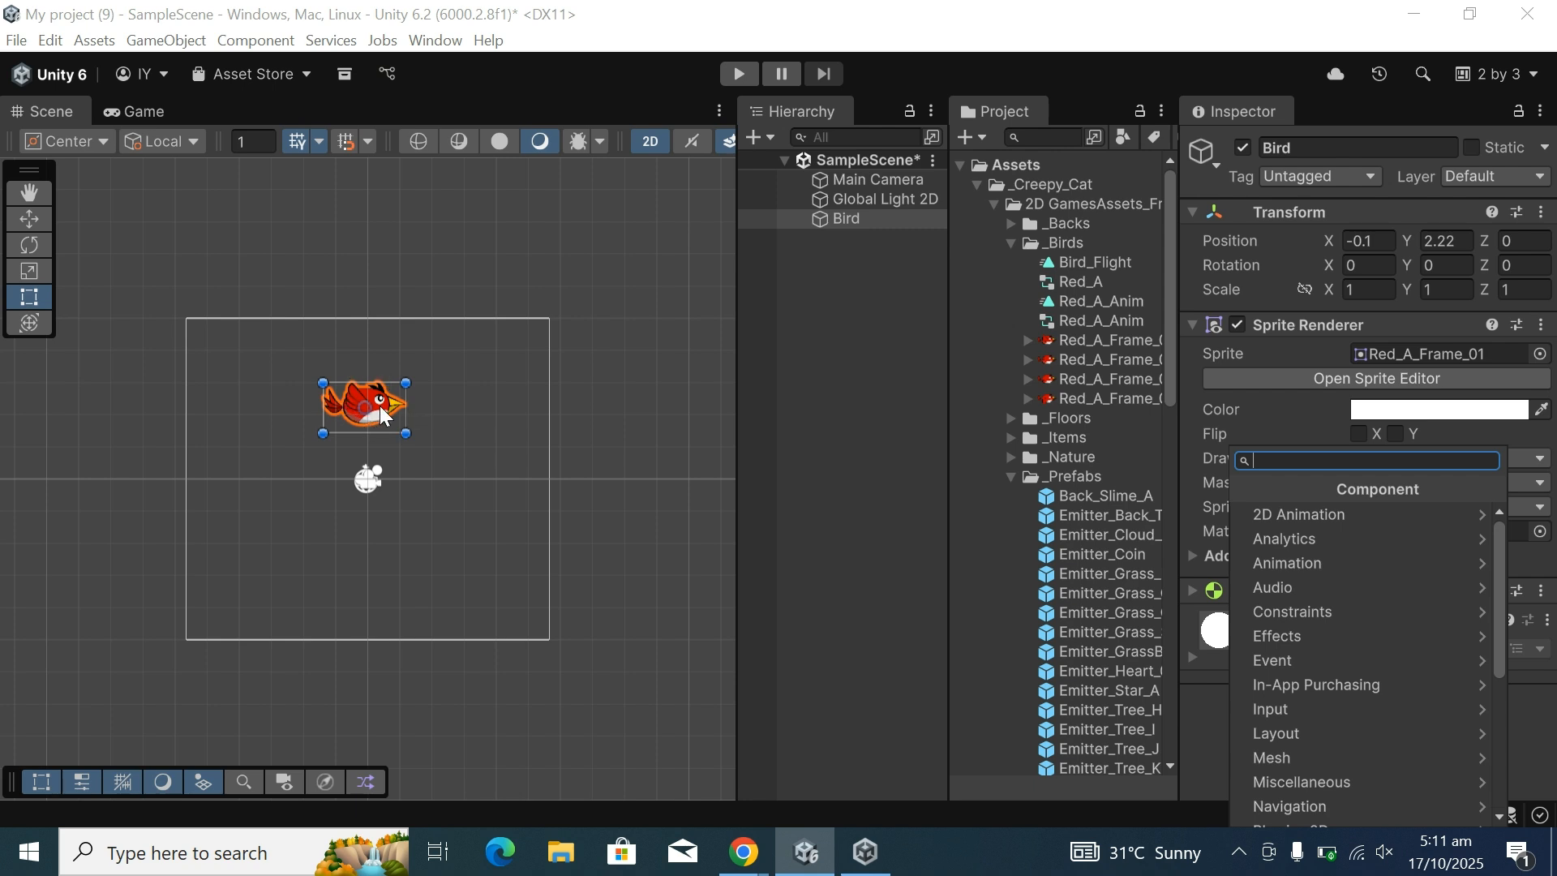
pyautogui.write('ci')
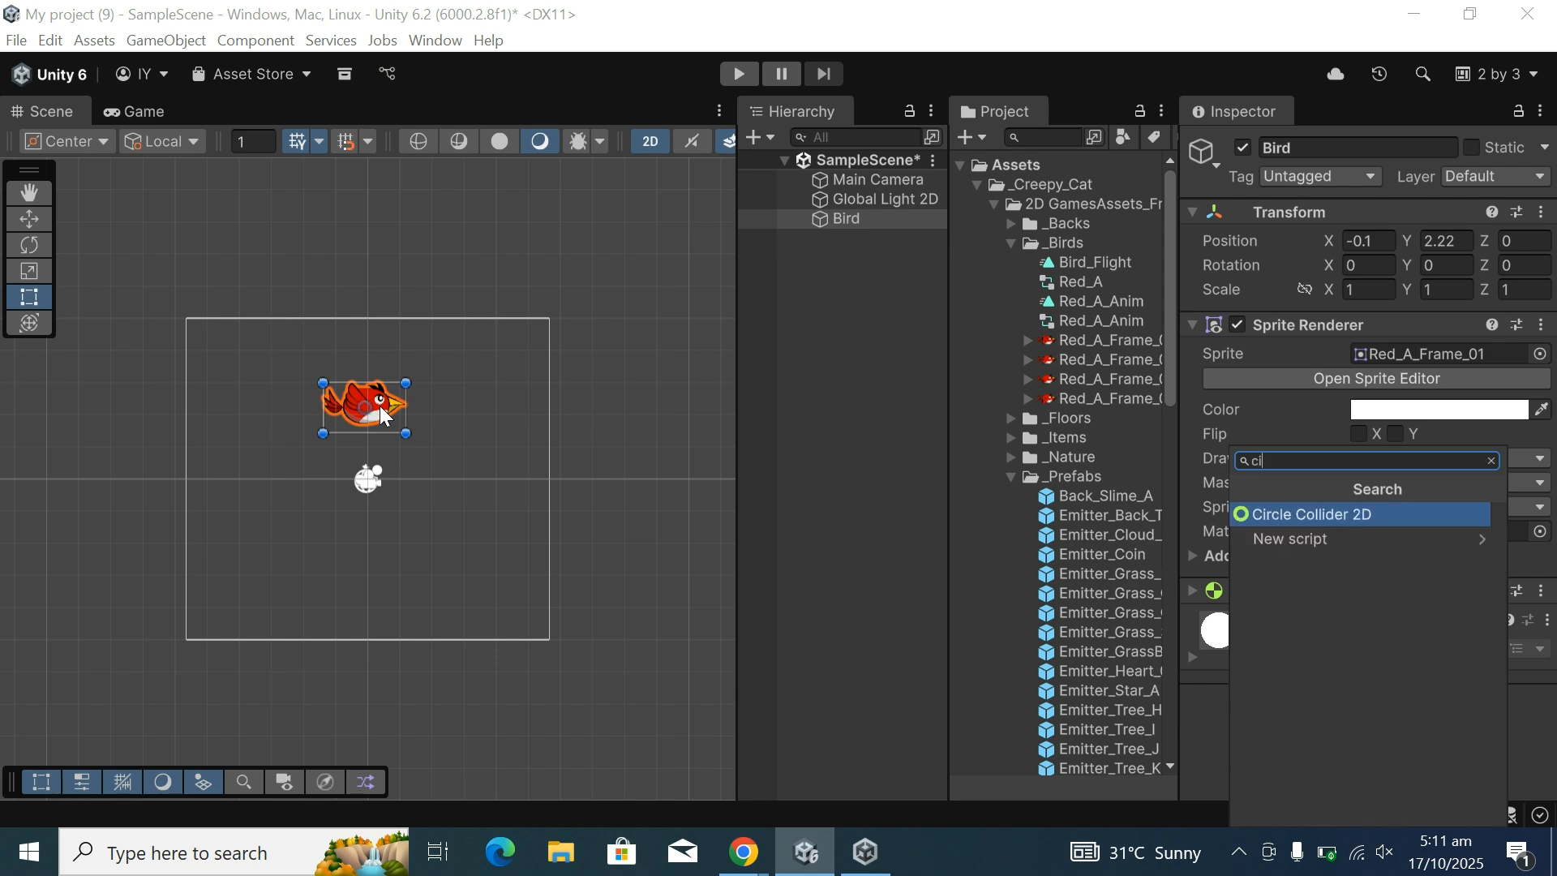
pyautogui.click(1356, 519)
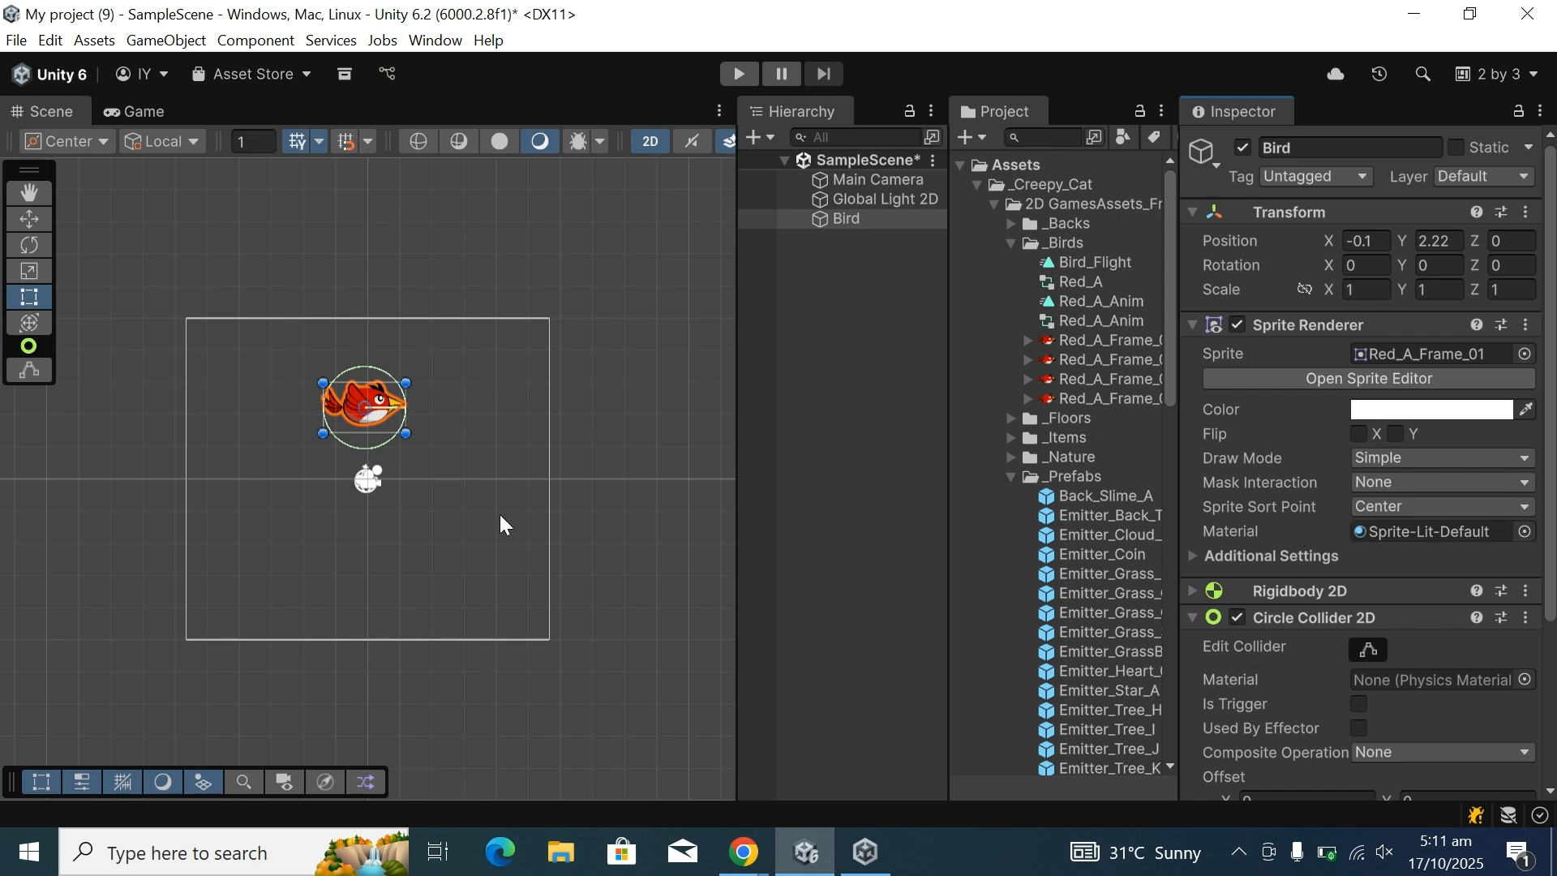
# Shrink the Bird's circle collider around its body, with a Y offset of about 0.18, and collapse the component.
pyautogui.click(30, 371)
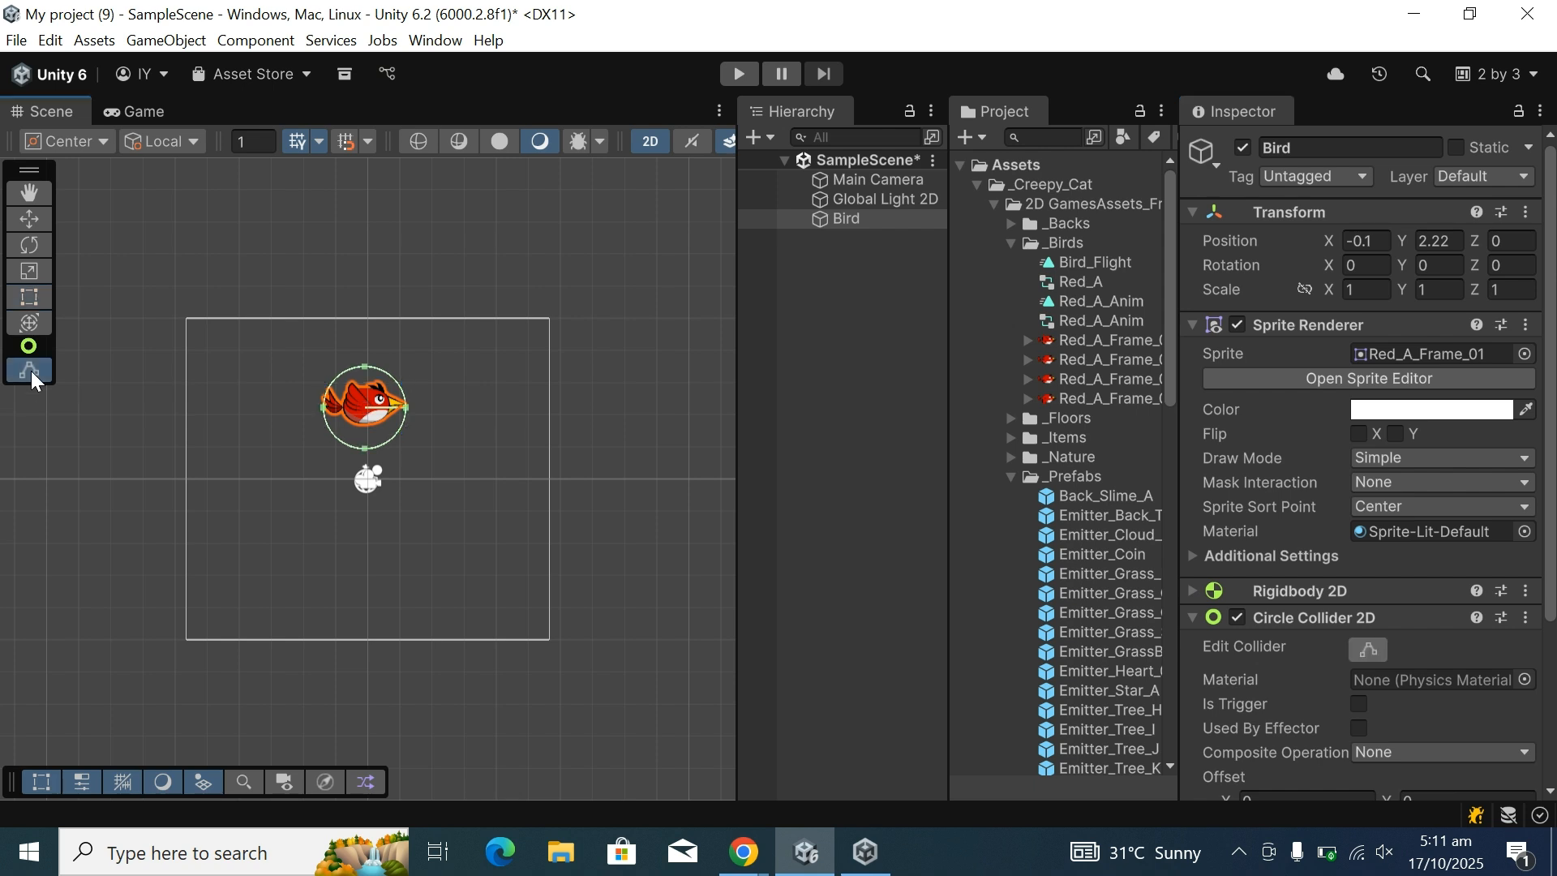
pyautogui.moveTo(362, 448); pyautogui.dragTo(366, 421)
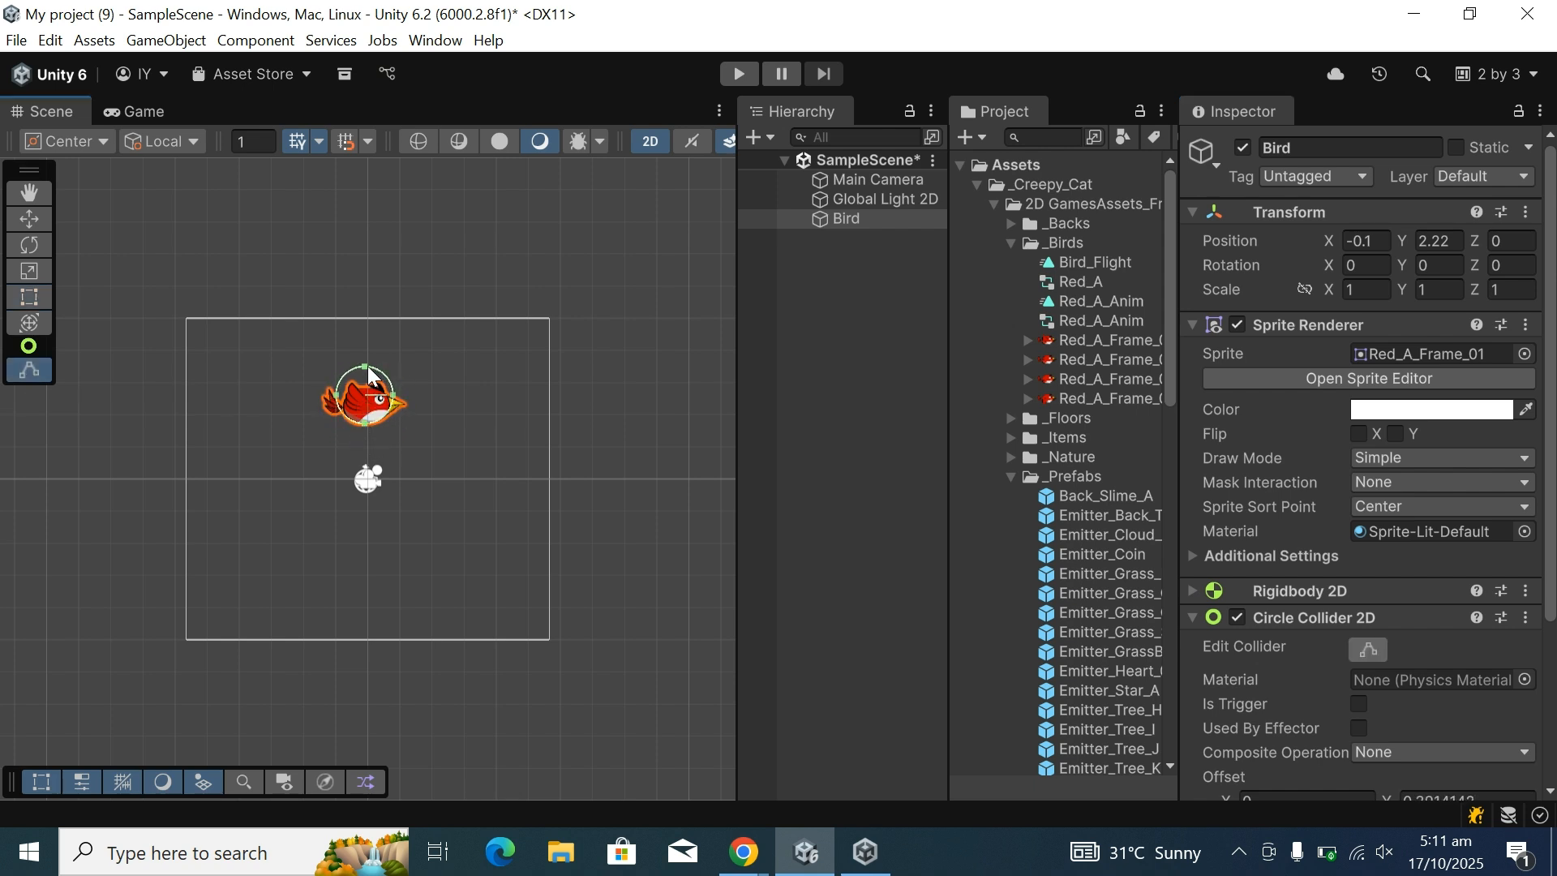
pyautogui.moveTo(365, 367); pyautogui.dragTo(373, 378)
pyautogui.click(532, 388)
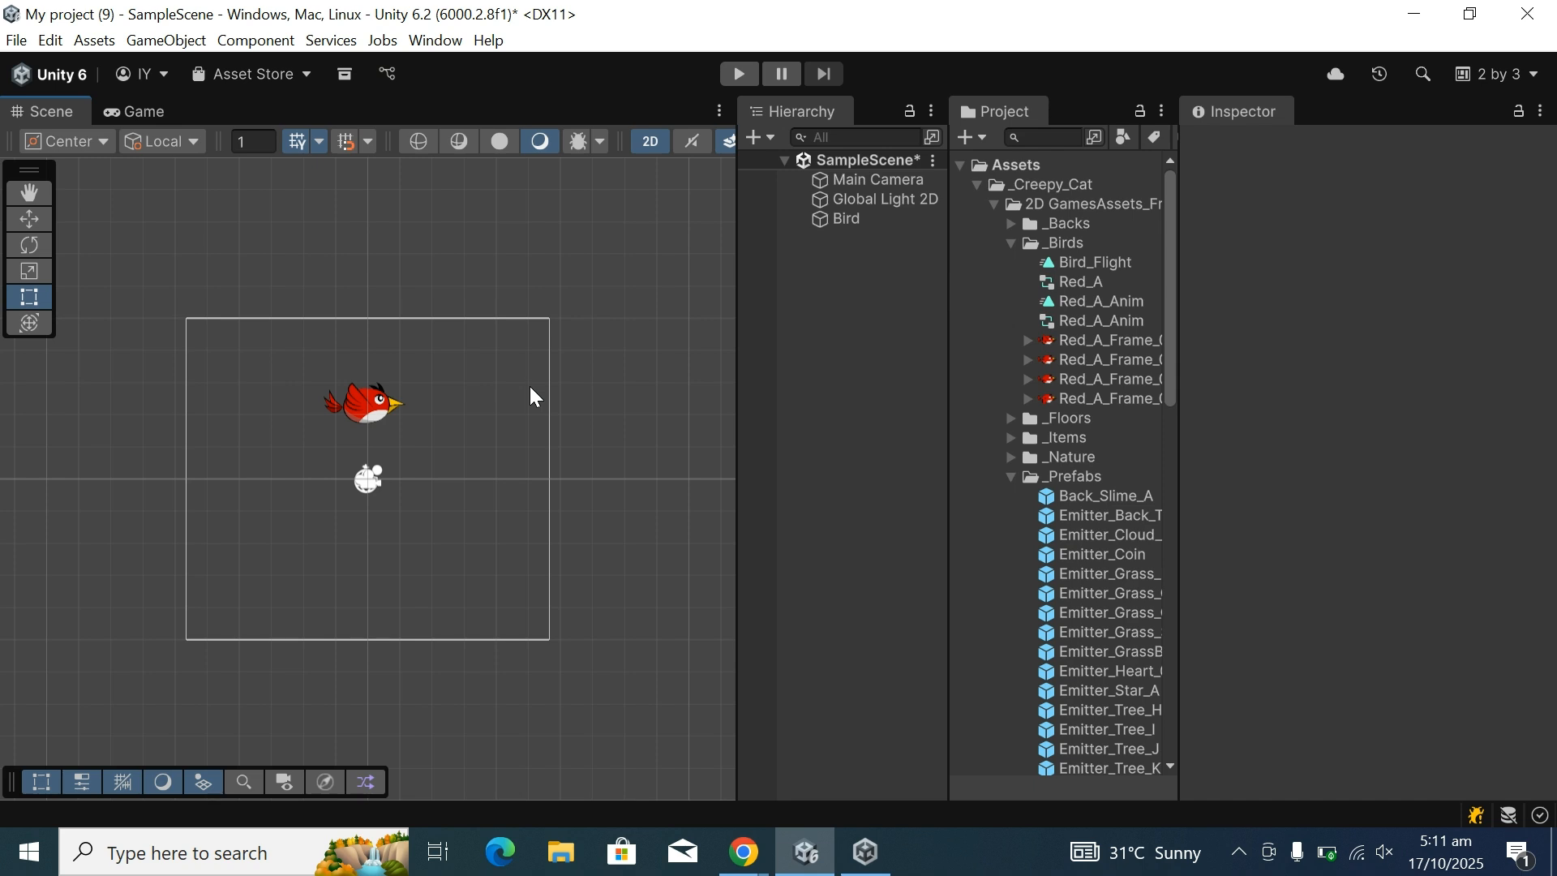
pyautogui.click(362, 416)
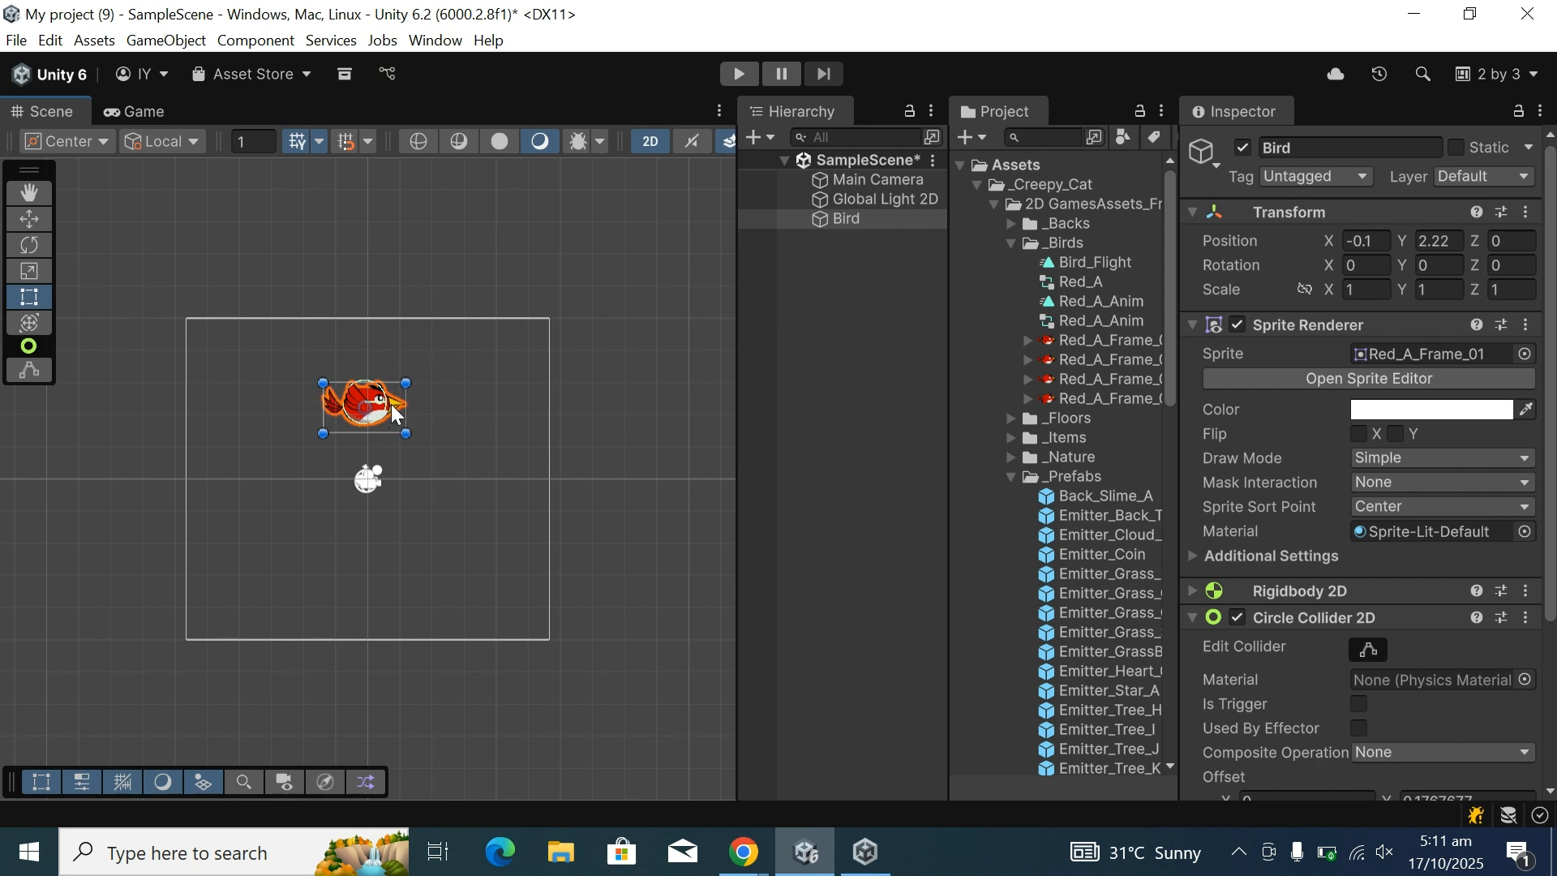
pyautogui.click(1193, 615)
# Add a Capsule Collider 2D component to the Bird.
pyautogui.click(1327, 740)
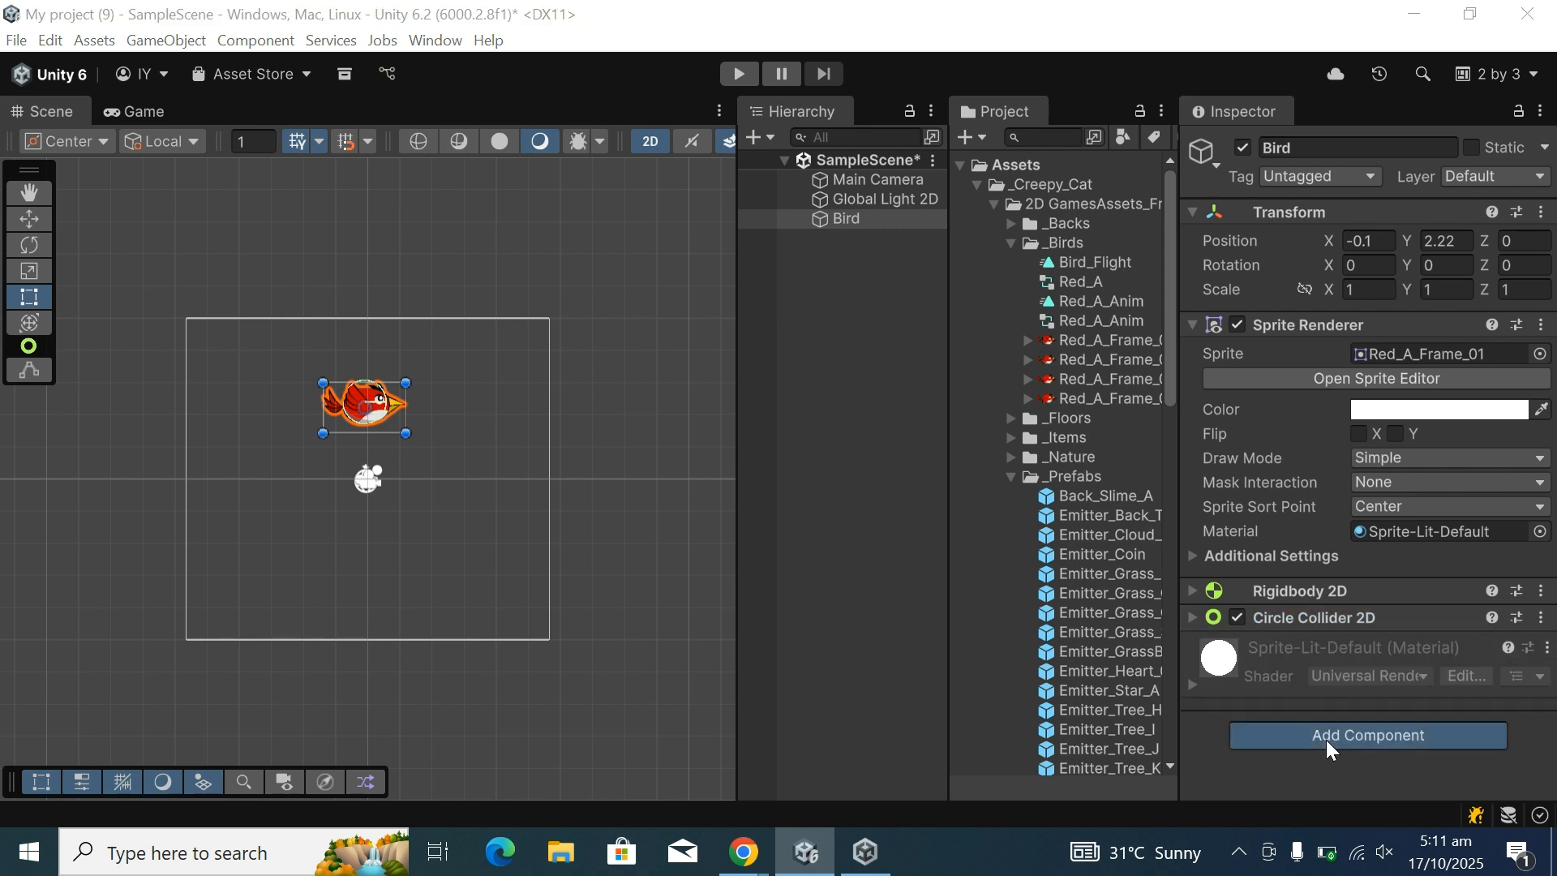
pyautogui.press('BackSpace')
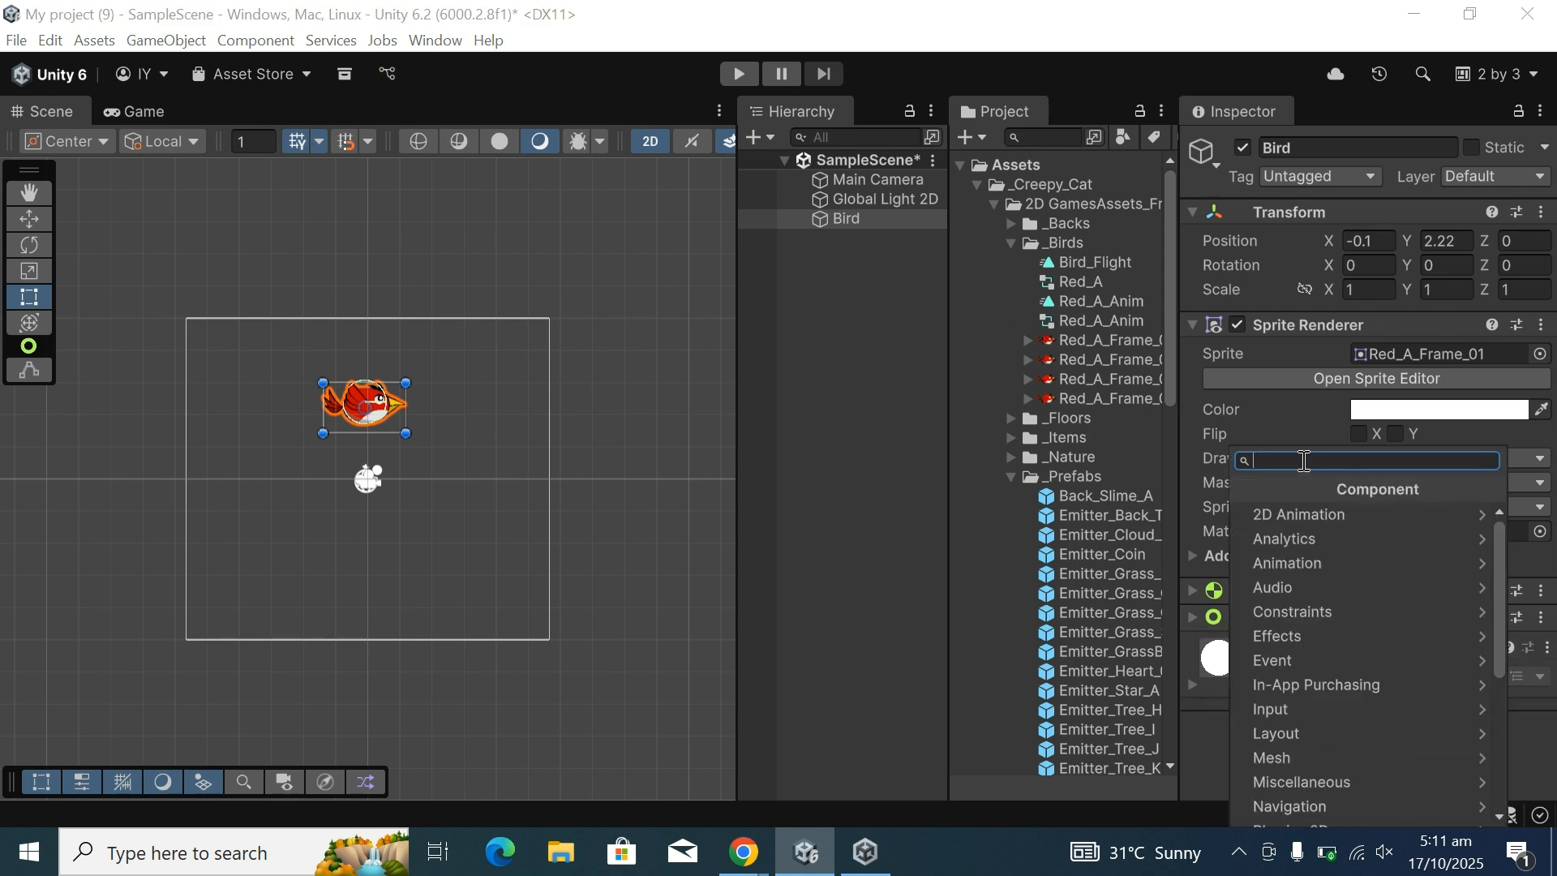
pyautogui.write('capsul')
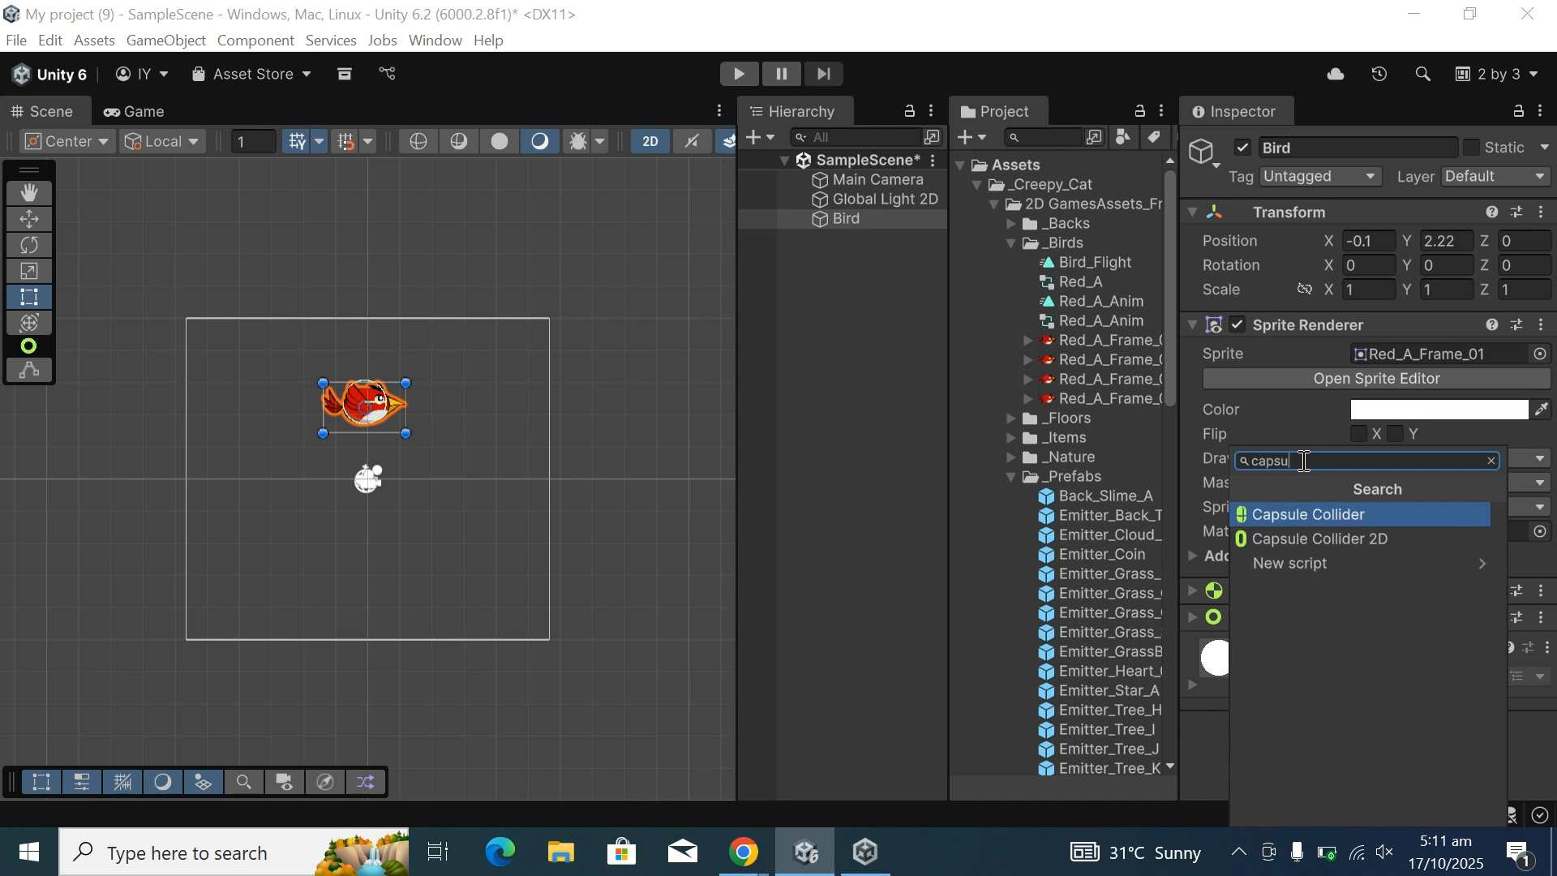
pyautogui.write('e')
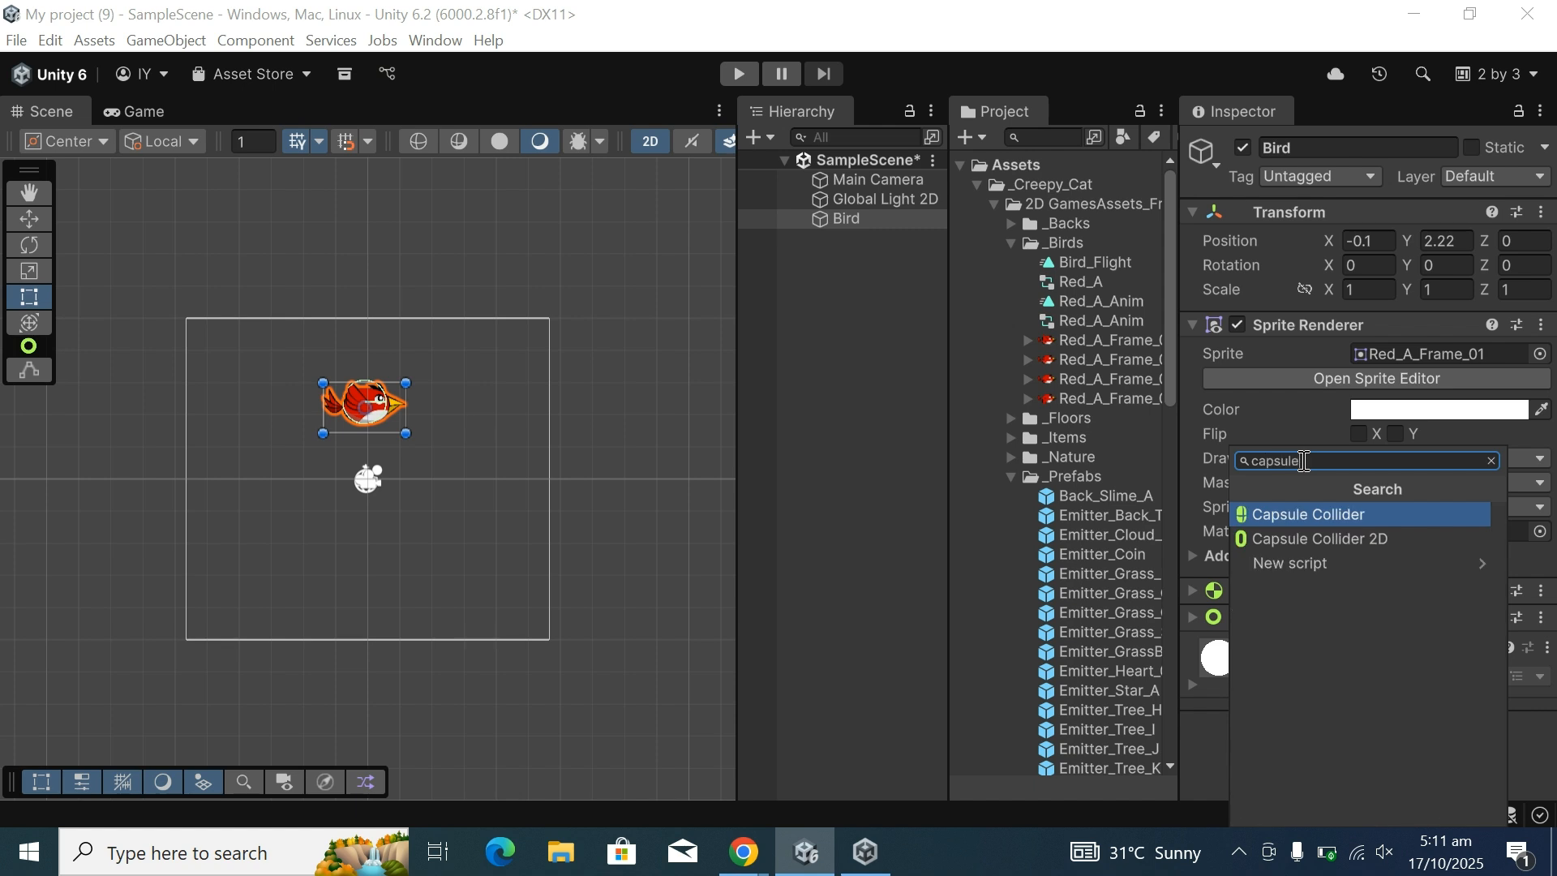
pyautogui.click(1248, 537)
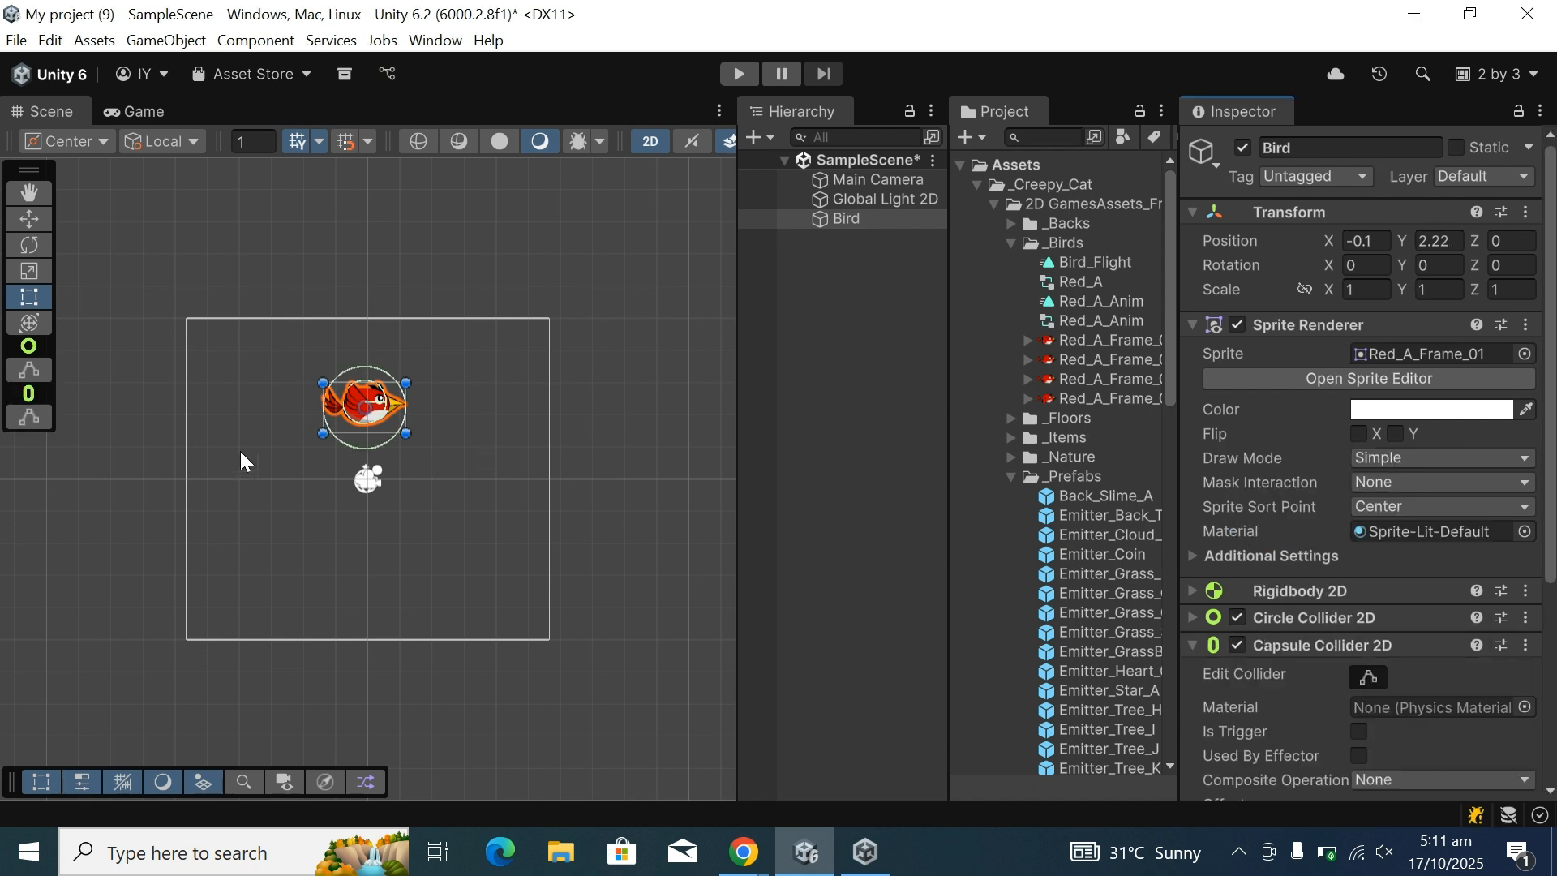
# Set the Bird's Capsule Collider 2D direction to Horizontal and deselect the Bird.
pyautogui.click(29, 417)
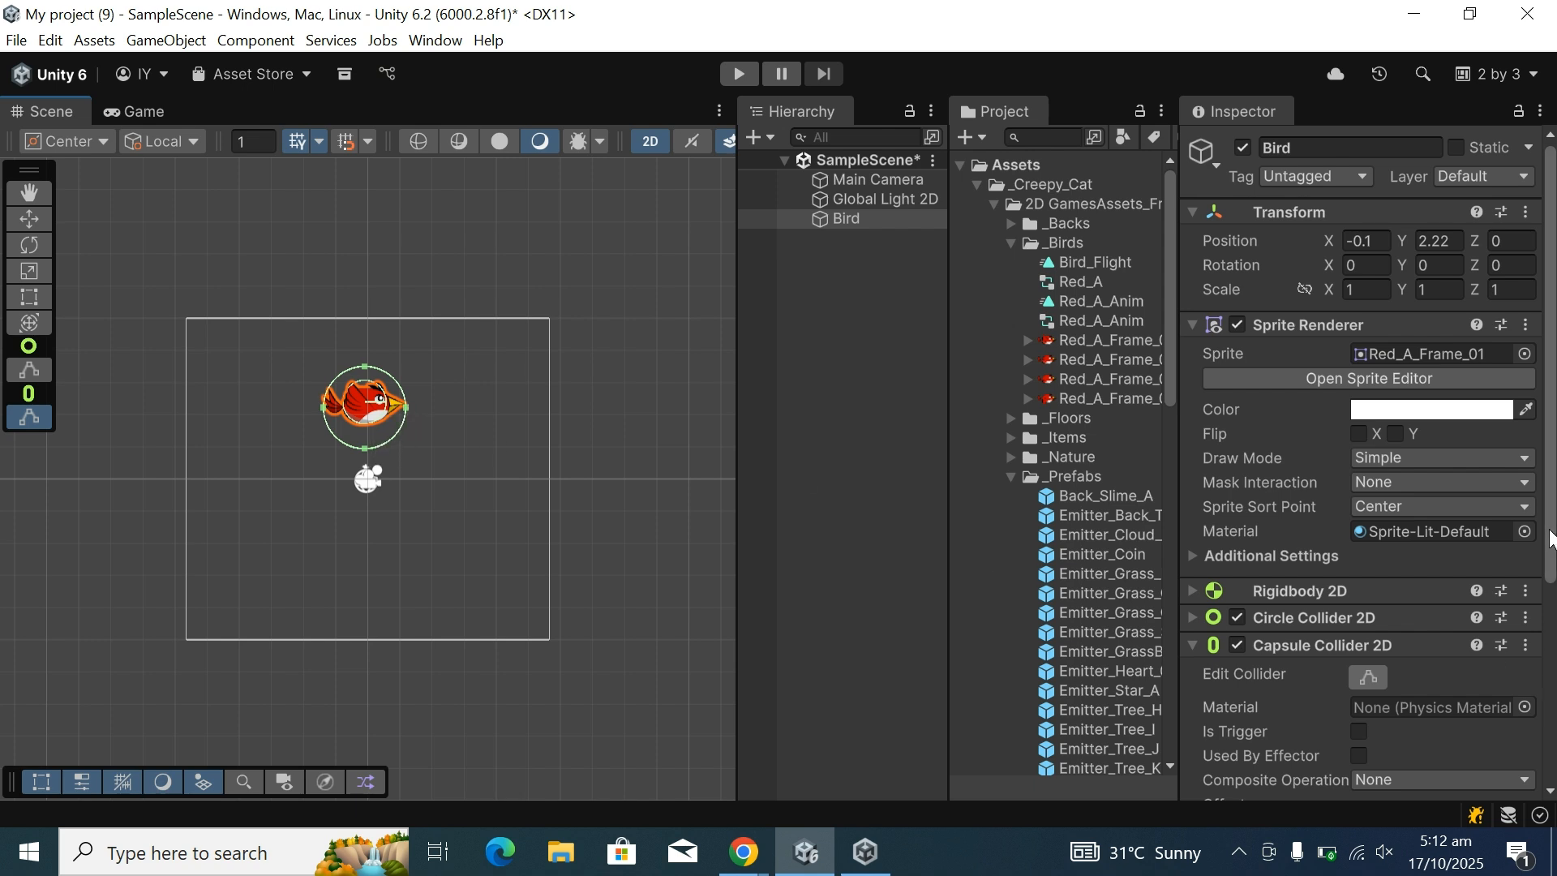
pyautogui.moveTo(1553, 542); pyautogui.dragTo(1553, 659)
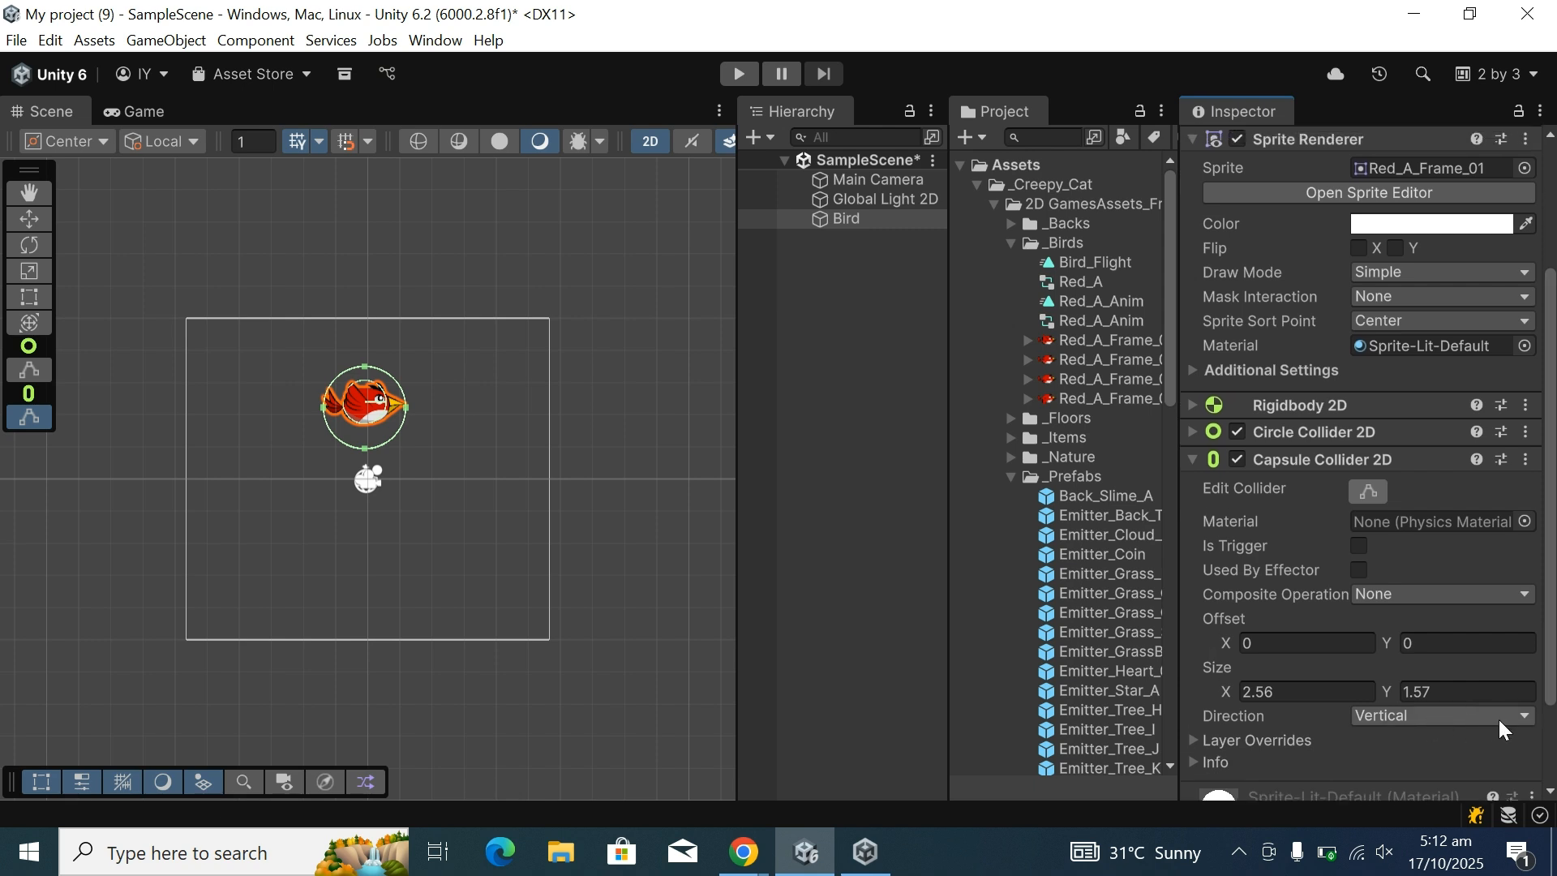
pyautogui.click(1530, 717)
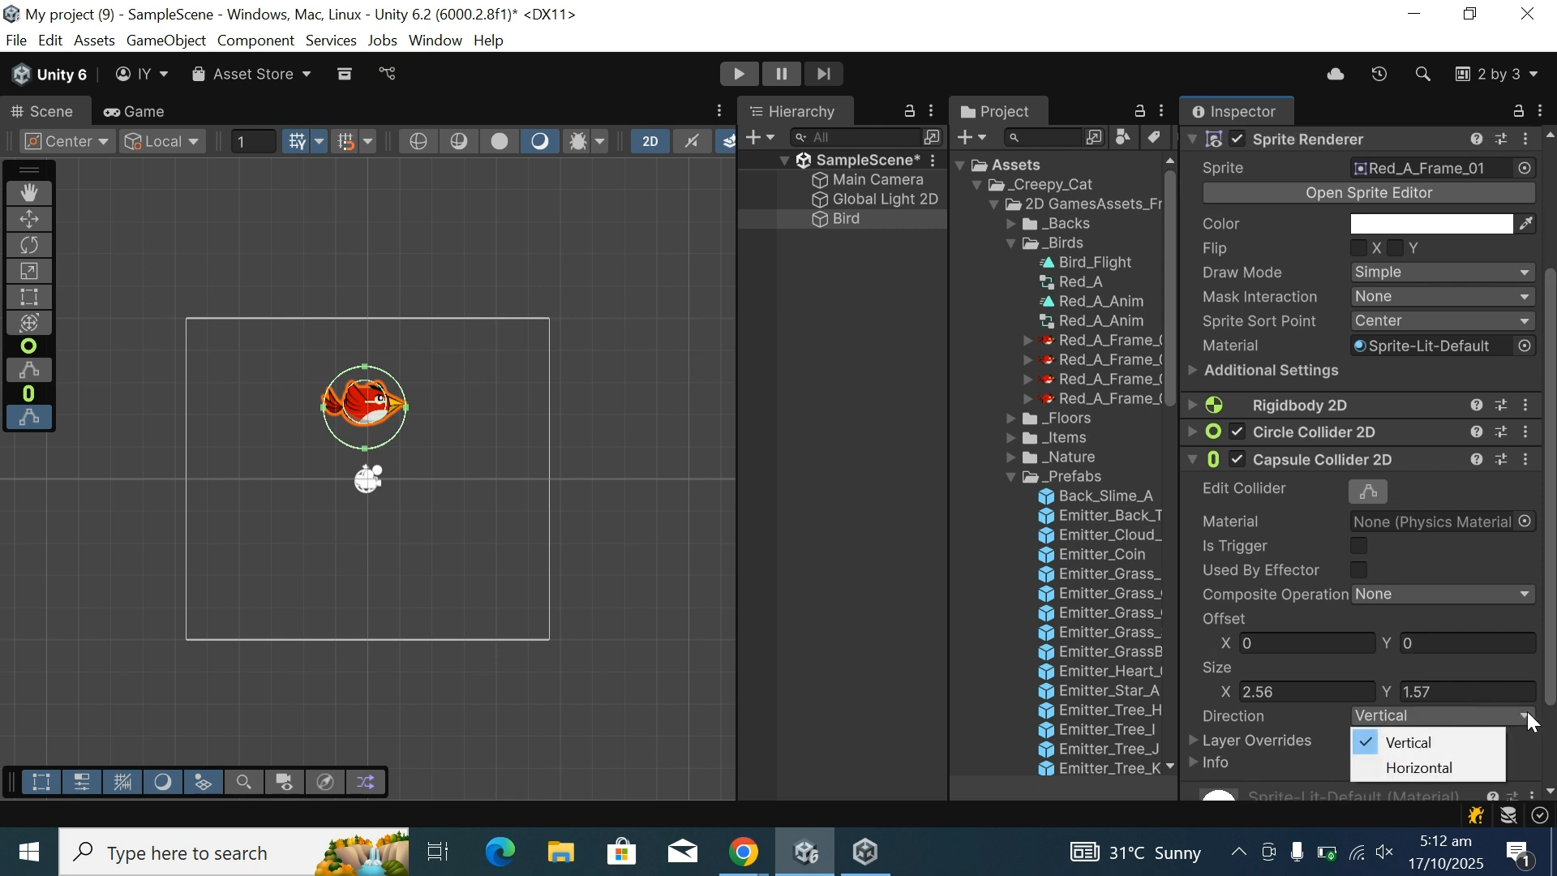
pyautogui.click(1429, 767)
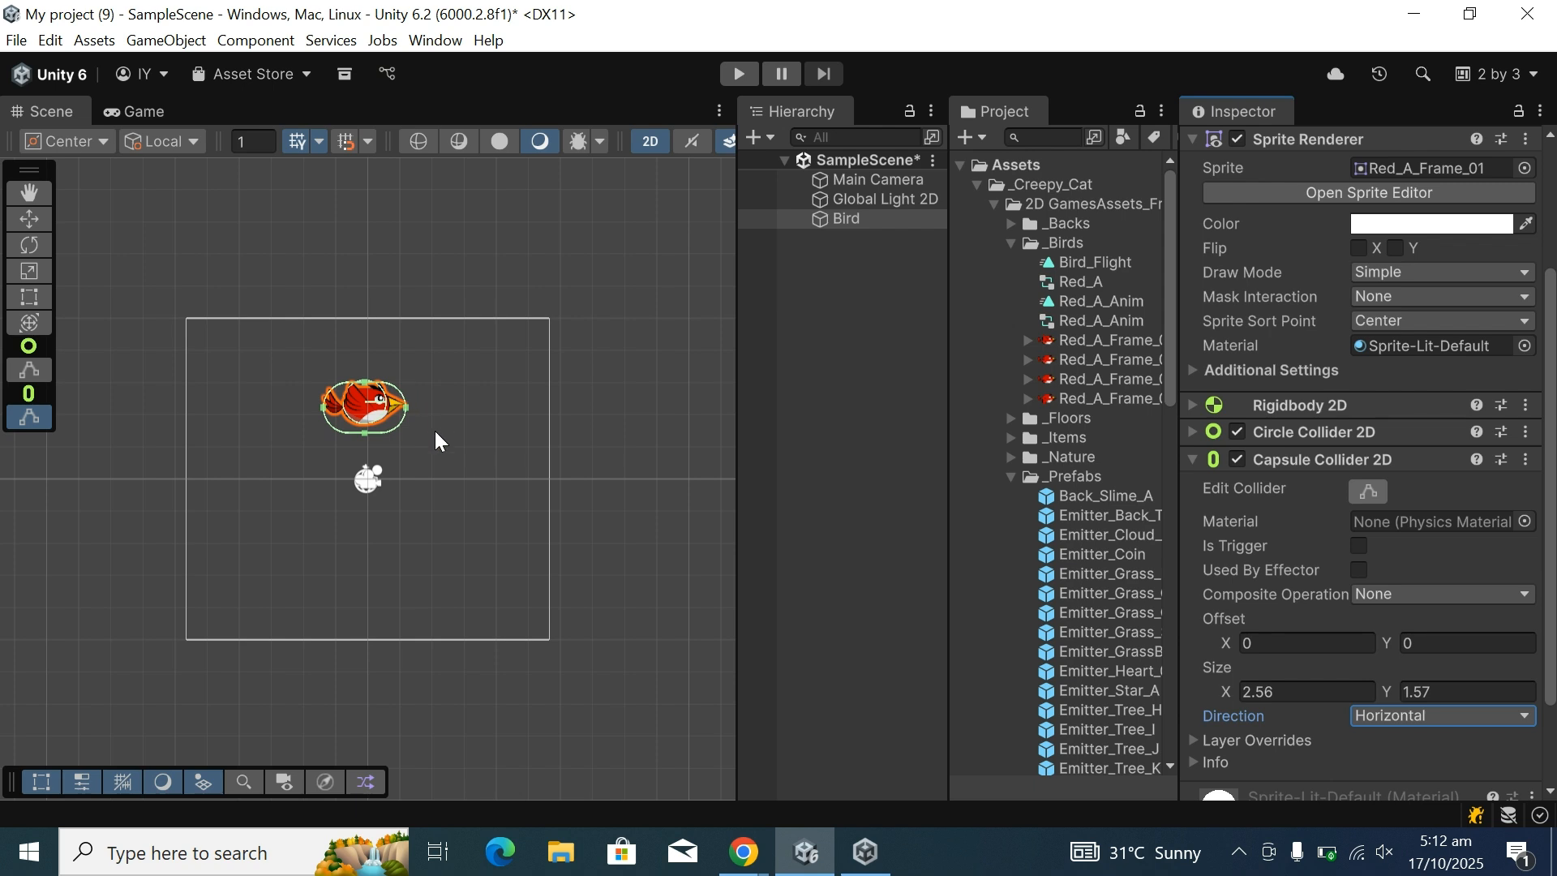
pyautogui.click(664, 528)
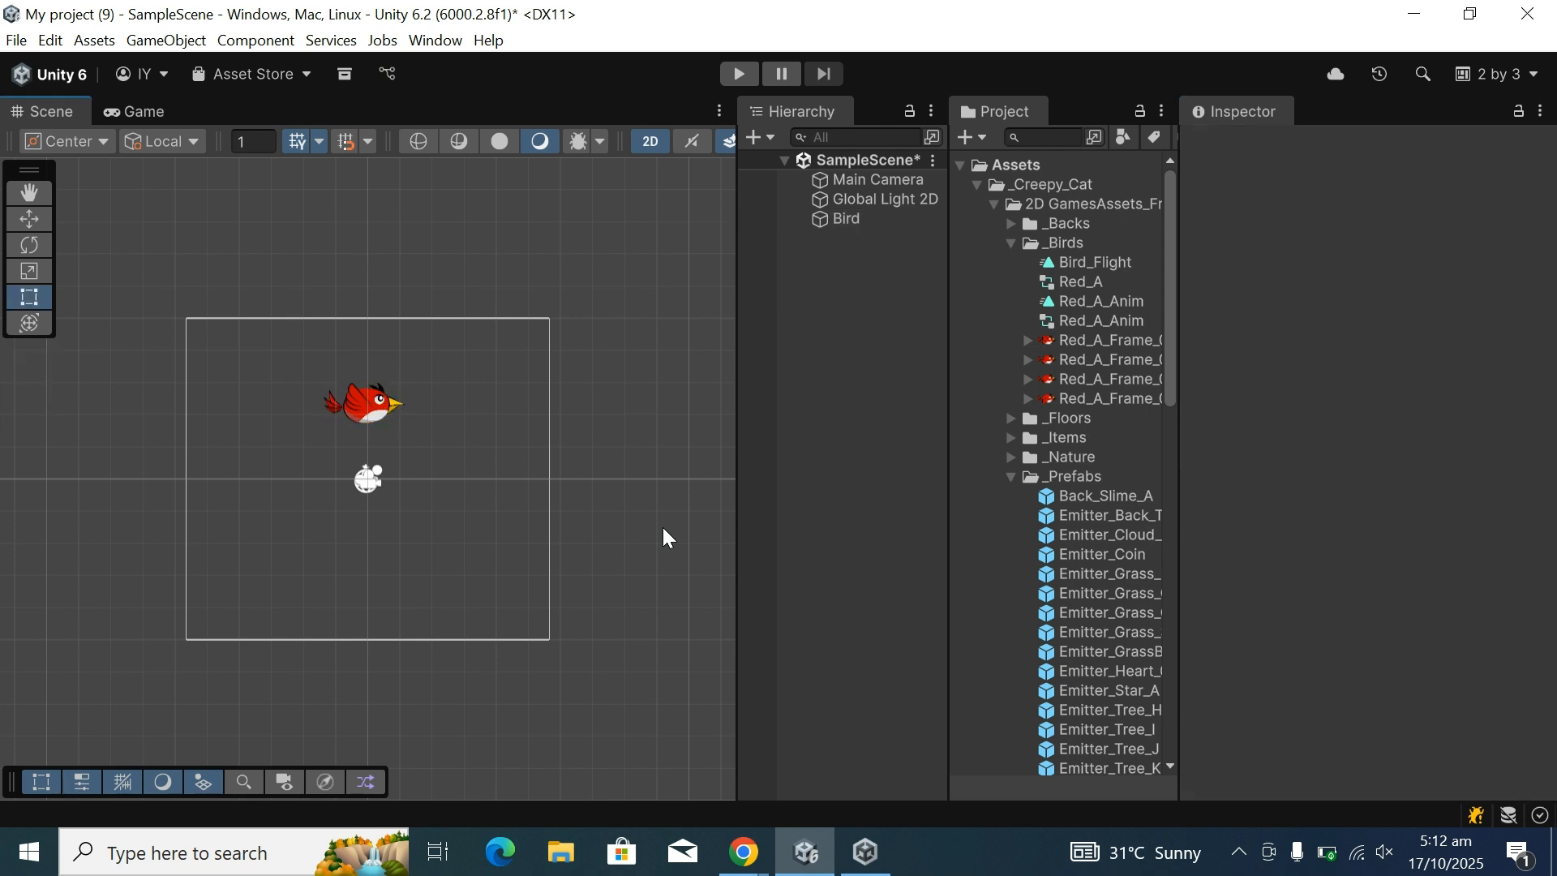
# Collapse the Bird's Capsule Collider 2D component and show the scene in the Game view.
pyautogui.click(375, 404)
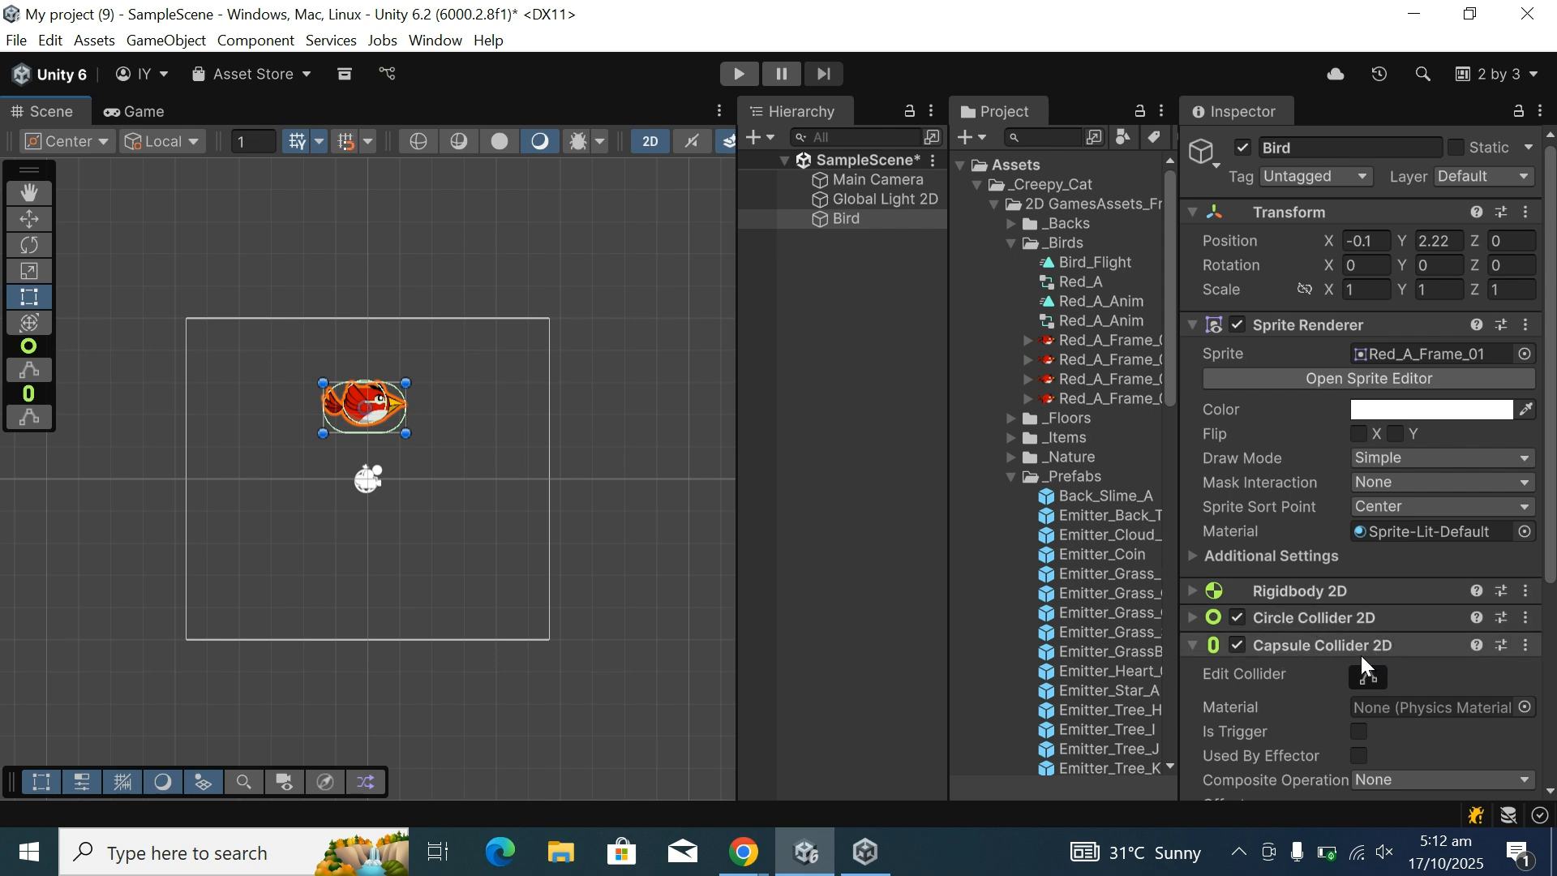
pyautogui.click(1195, 645)
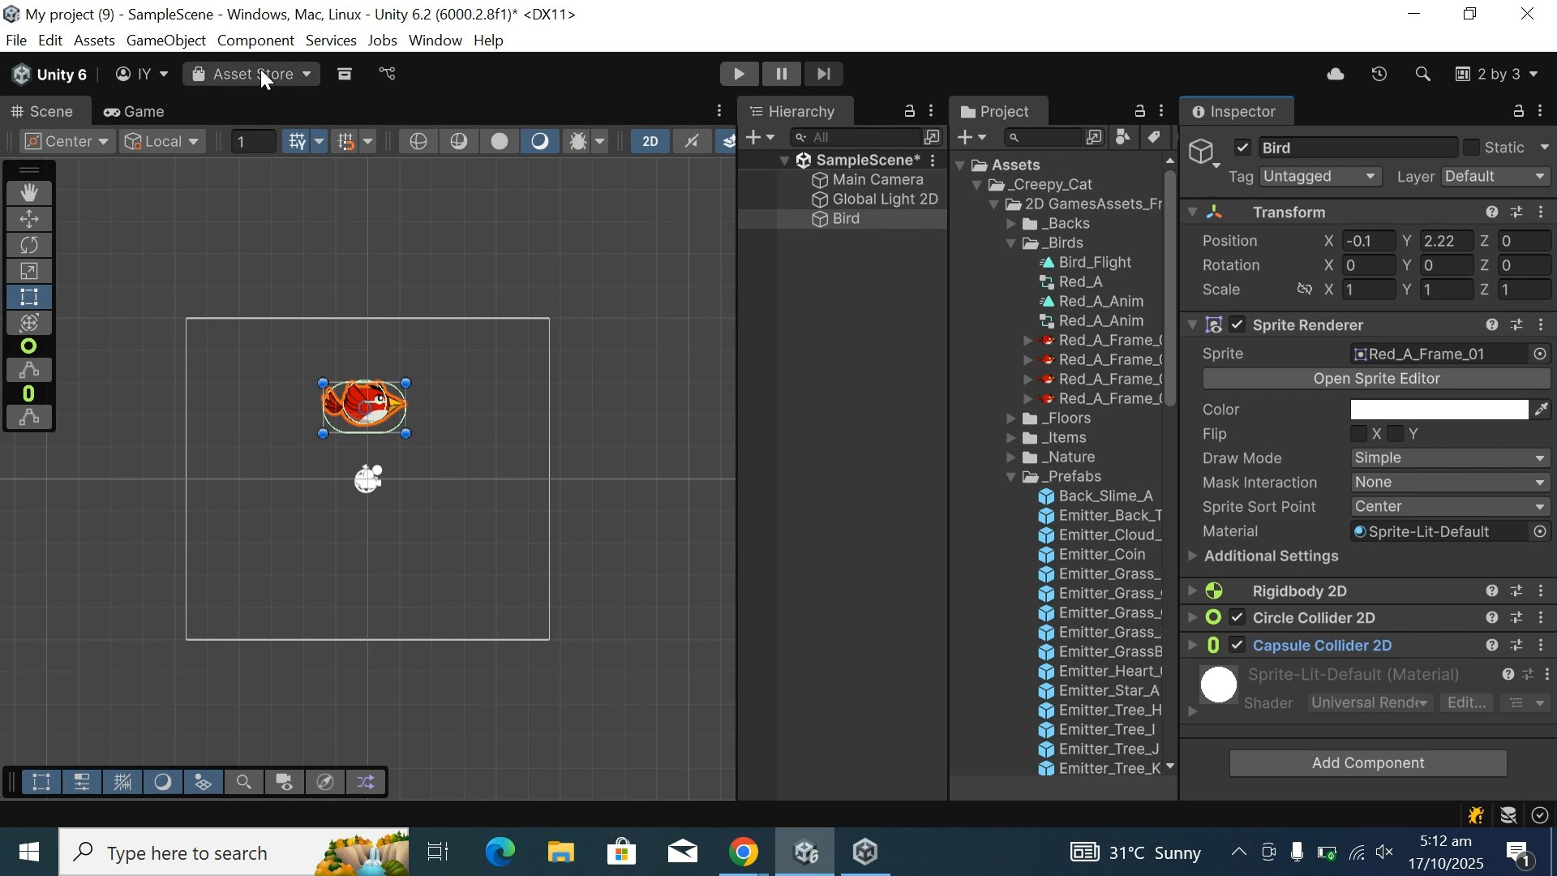
pyautogui.click(146, 111)
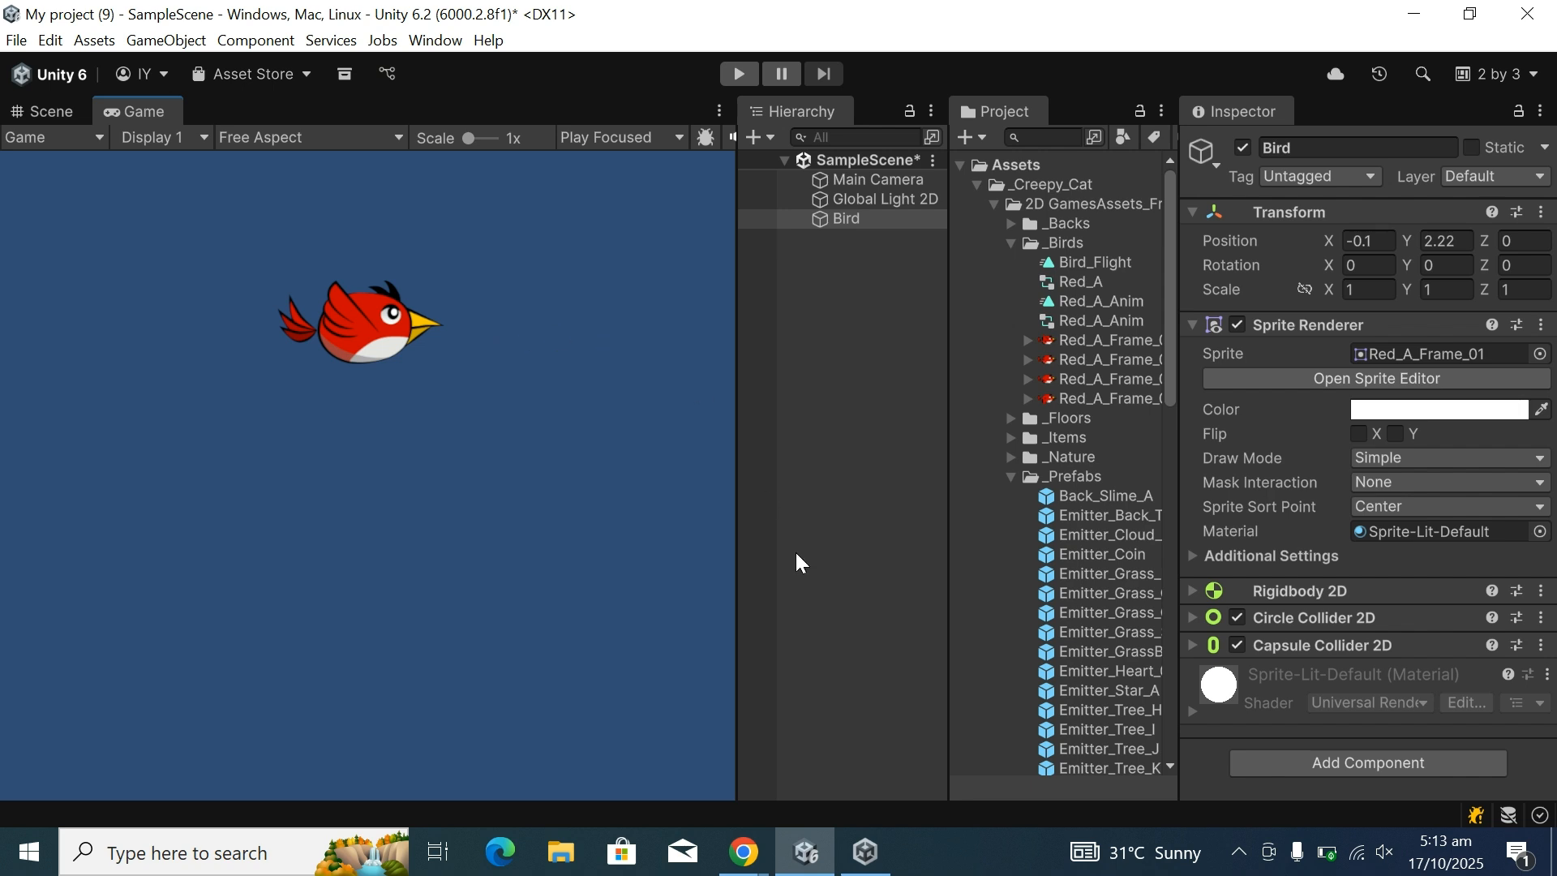
pyautogui.click(746, 855)
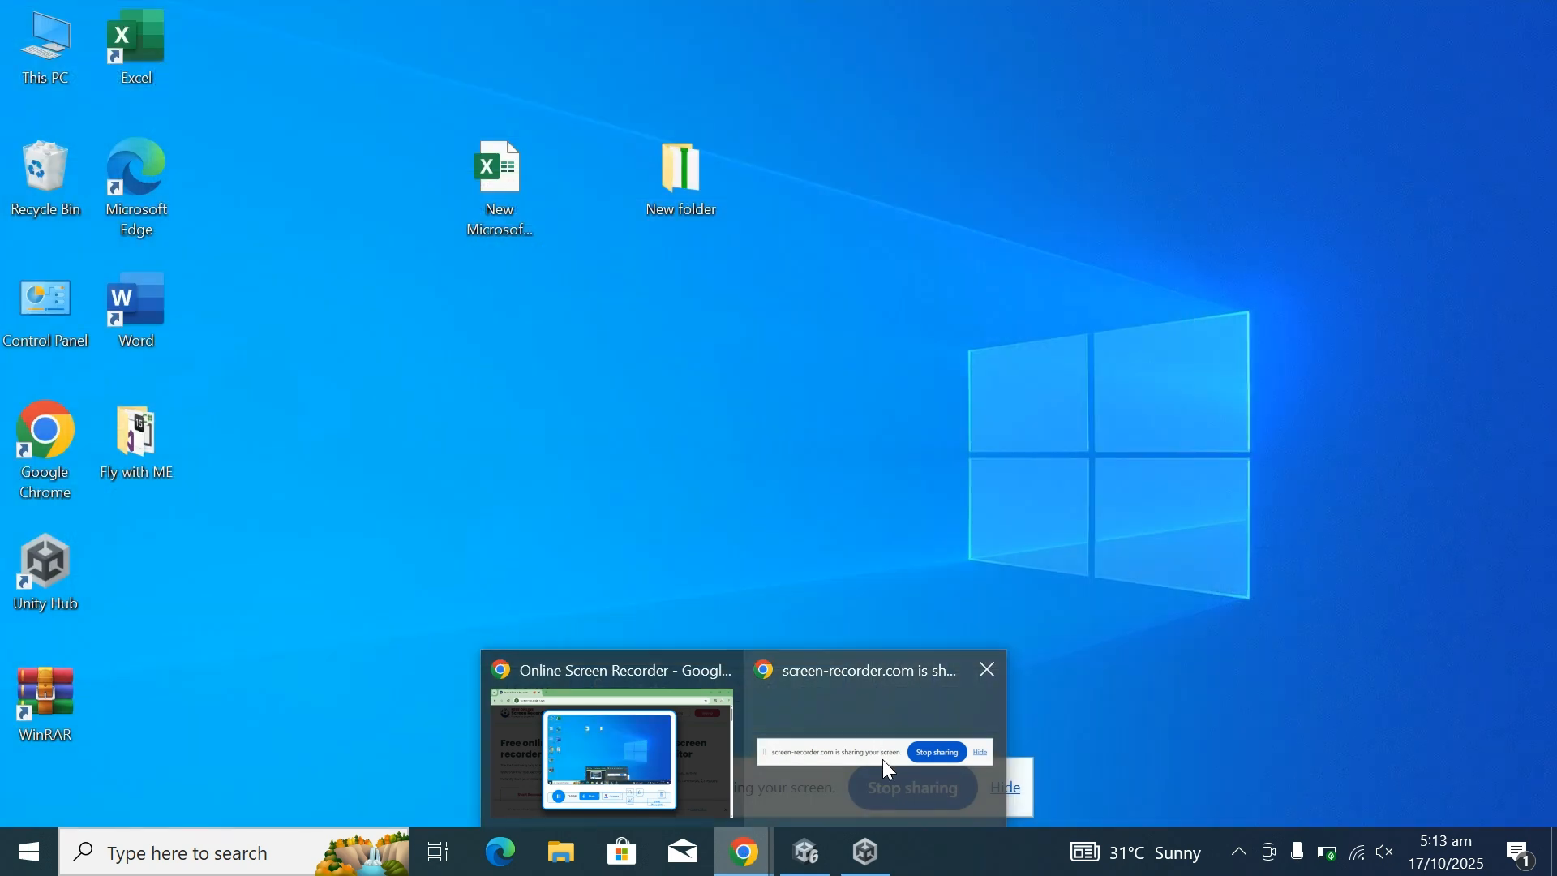
pyautogui.click(929, 749)
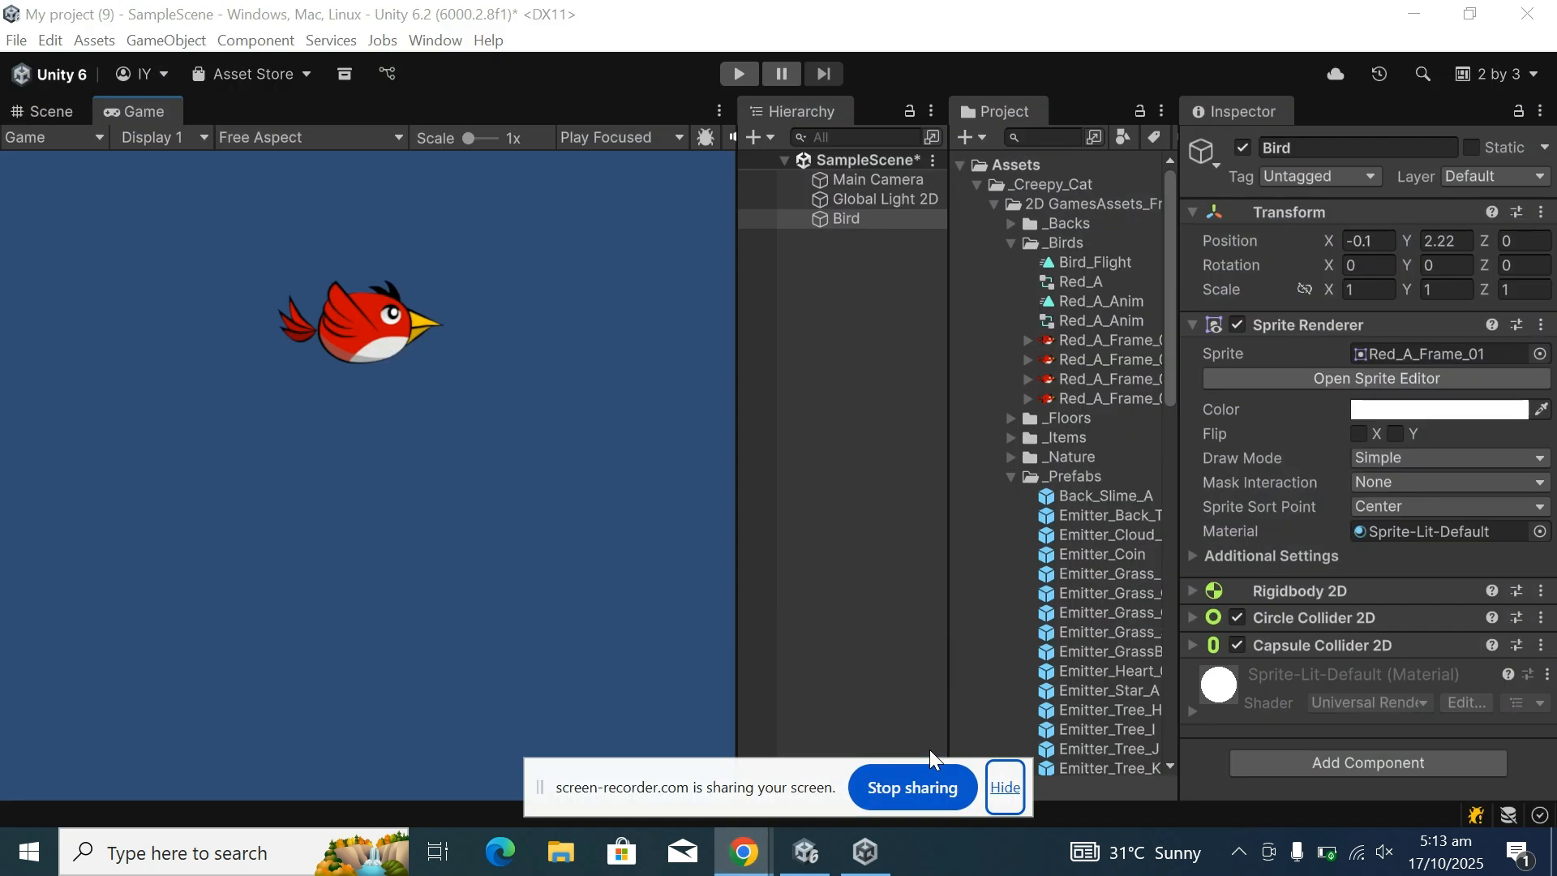